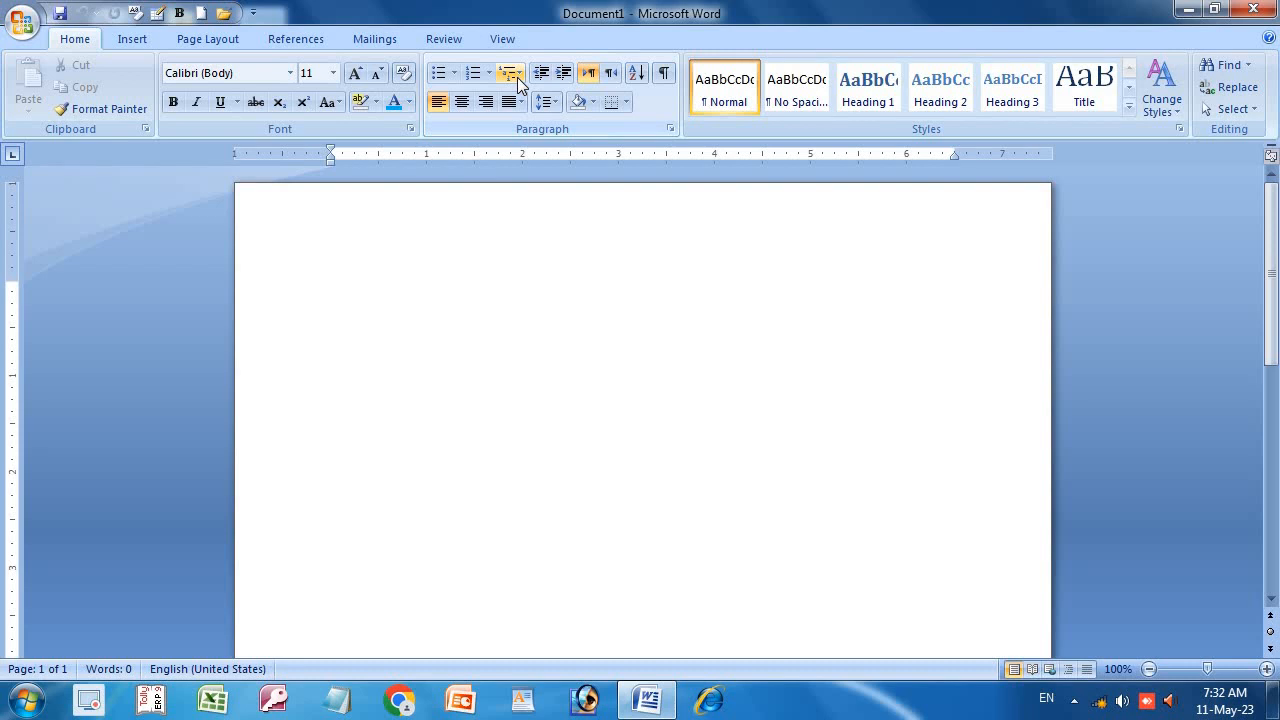
Step: Enter two sample first names in lowercase, each on its own line of the blank document
type("moh")
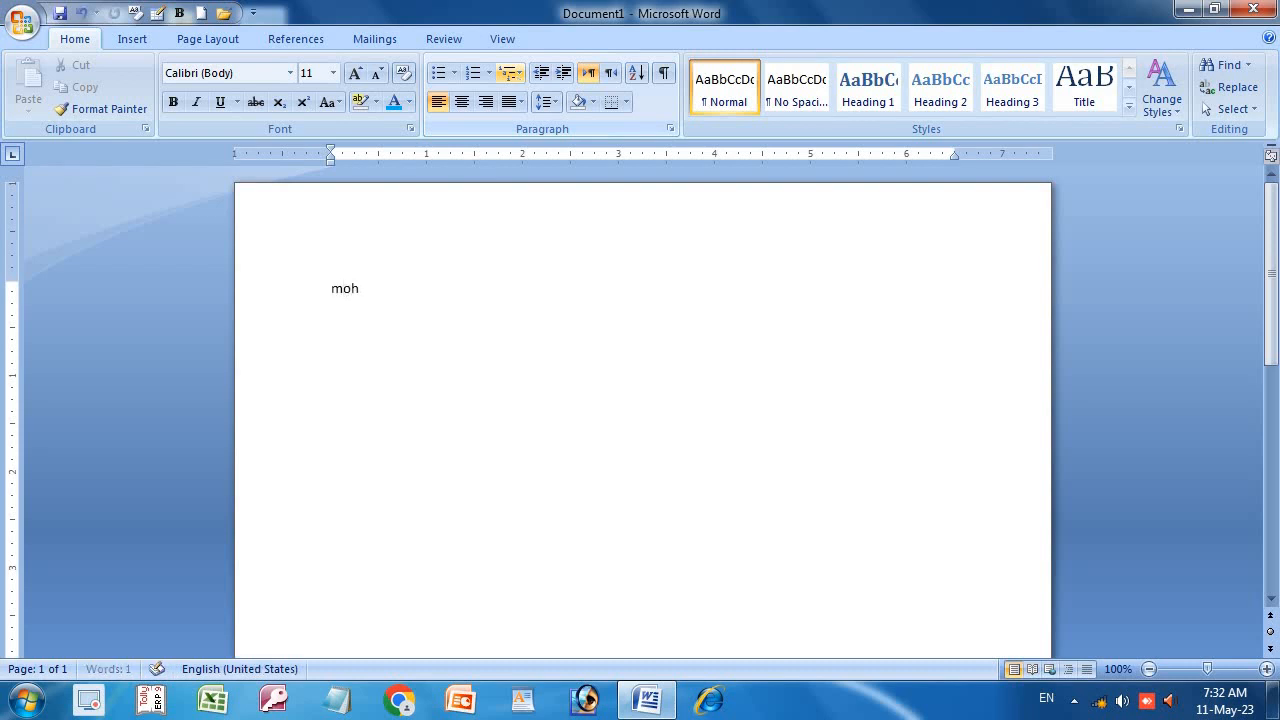
type("an s")
key("BackSpace")
key("Return")
type("sohan")
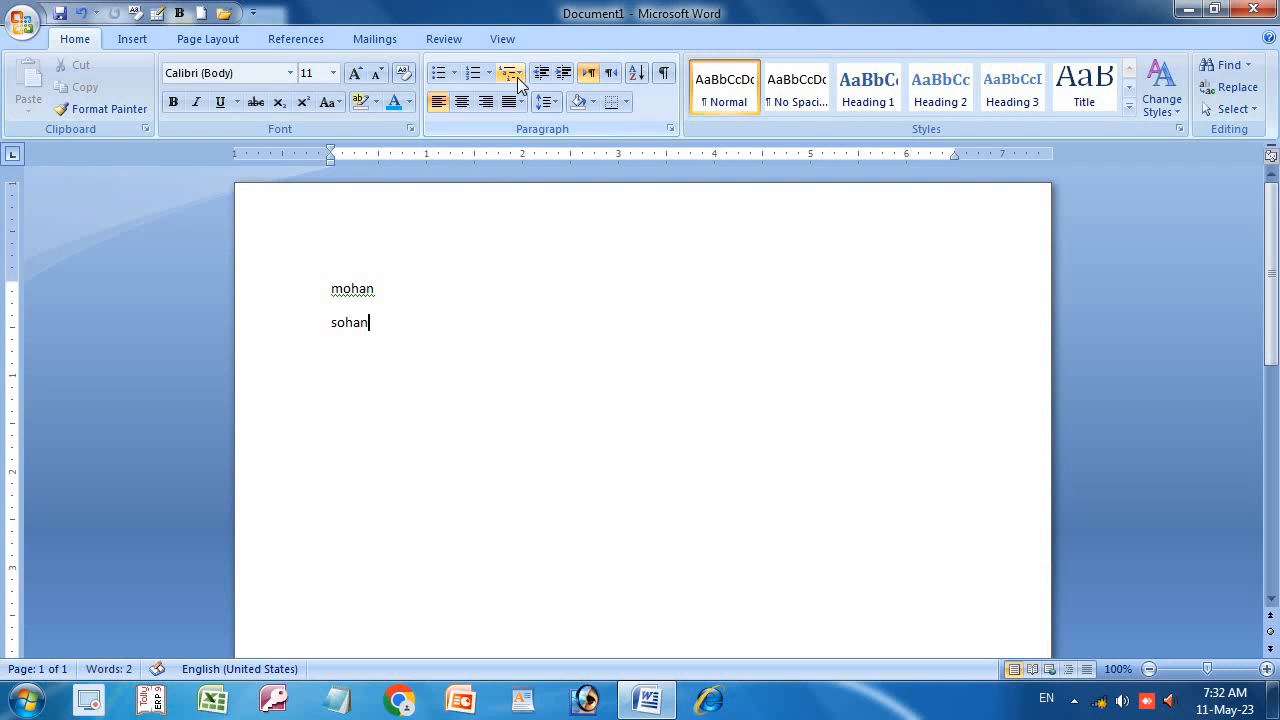
Step: Select all the text and enlarge it to font size 100
key("ctrl+a")
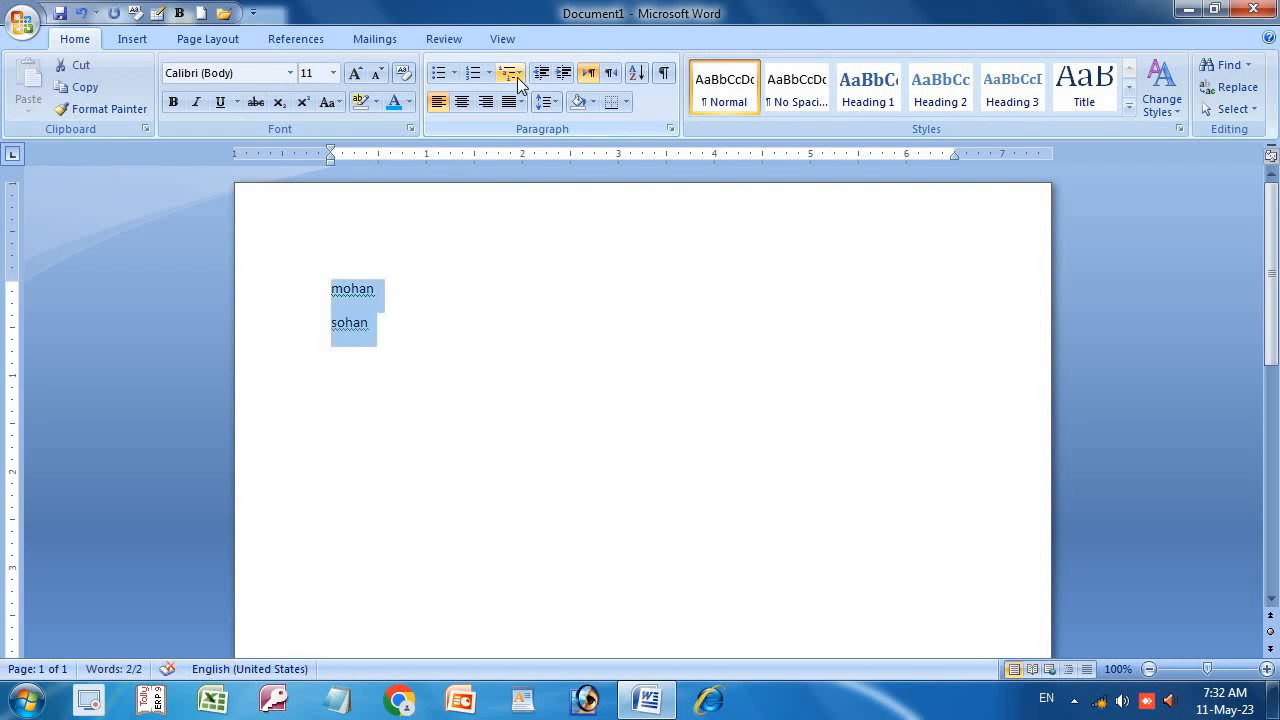
key("ctrl+shift+period")
key("ctrl+shift+period")
key("ctrl+shift+period")
key("ctrl+shift+period")
key("ctrl+shift+period")
key("ctrl+shift+period")
key("ctrl+shift+period")
key("ctrl+shift+period")
key("ctrl+shift+period")
key("ctrl+shift+period")
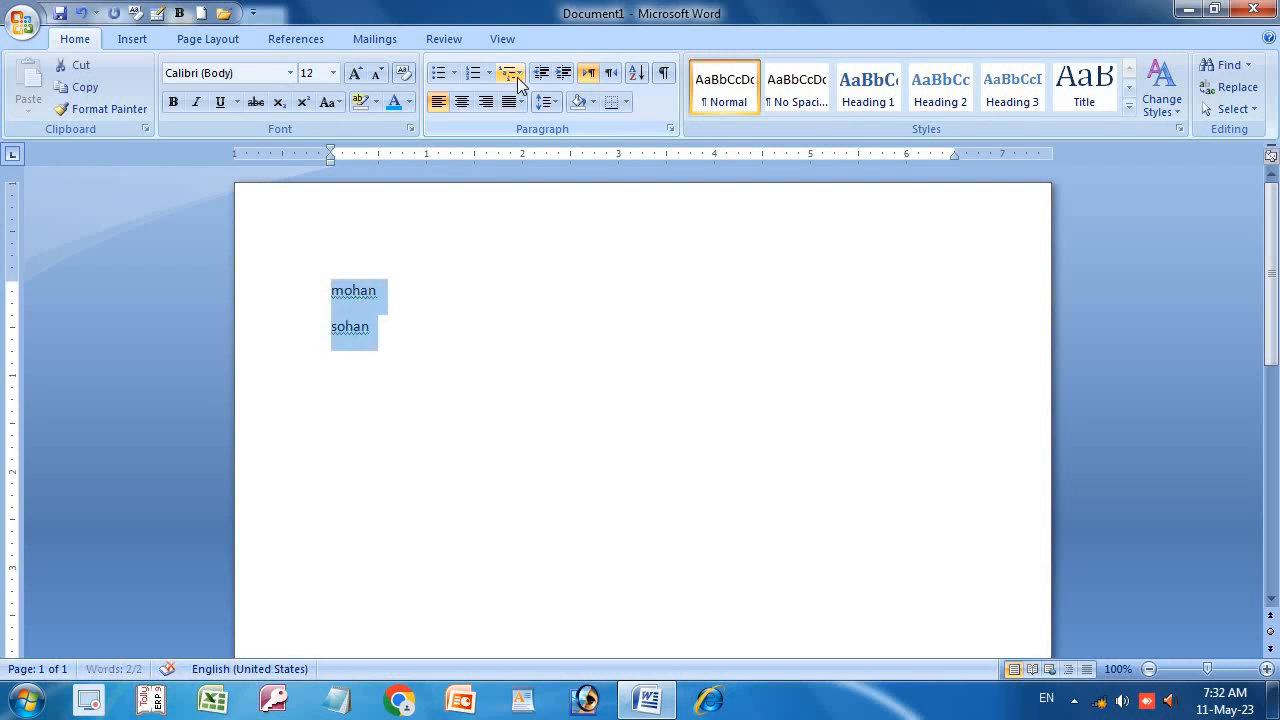
key("ctrl+shift+period")
key("ctrl+shift+period")
key("ctrl+shift+period")
key("ctrl+shift+period")
key("ctrl+shift+period")
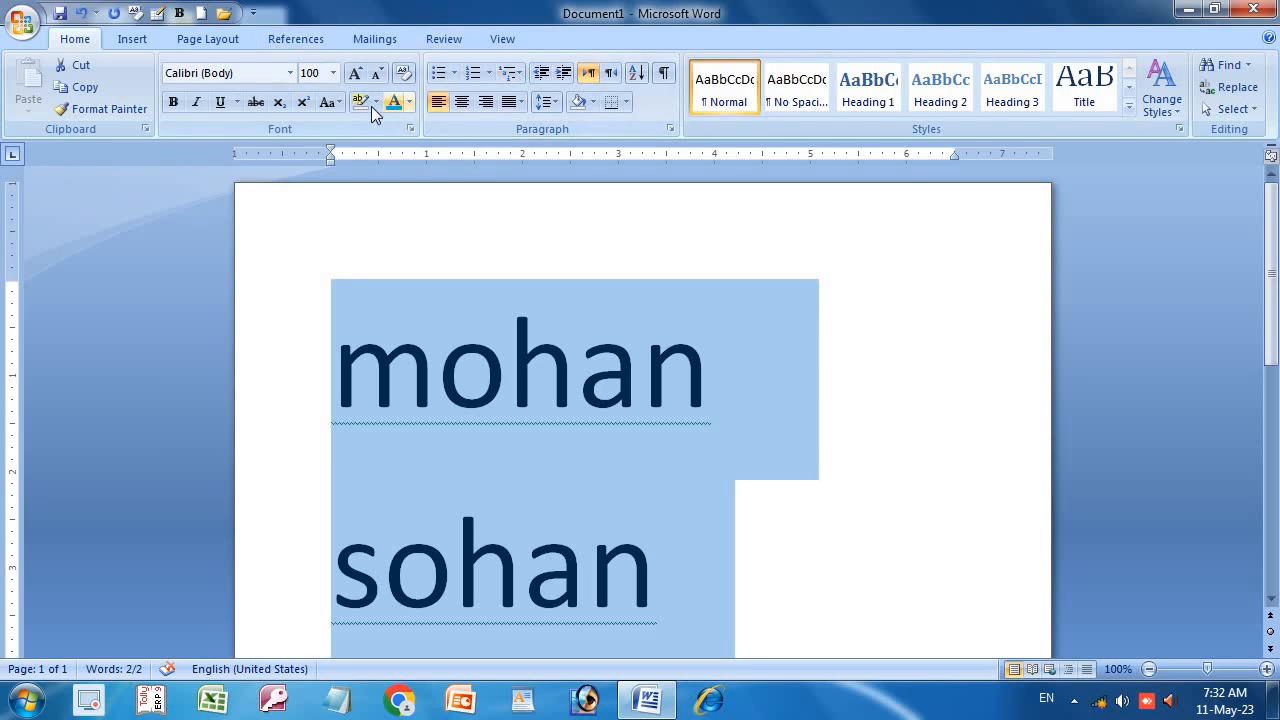
Step: Convert both selected names to UPPERCASE and make them bold
left_click(326, 102)
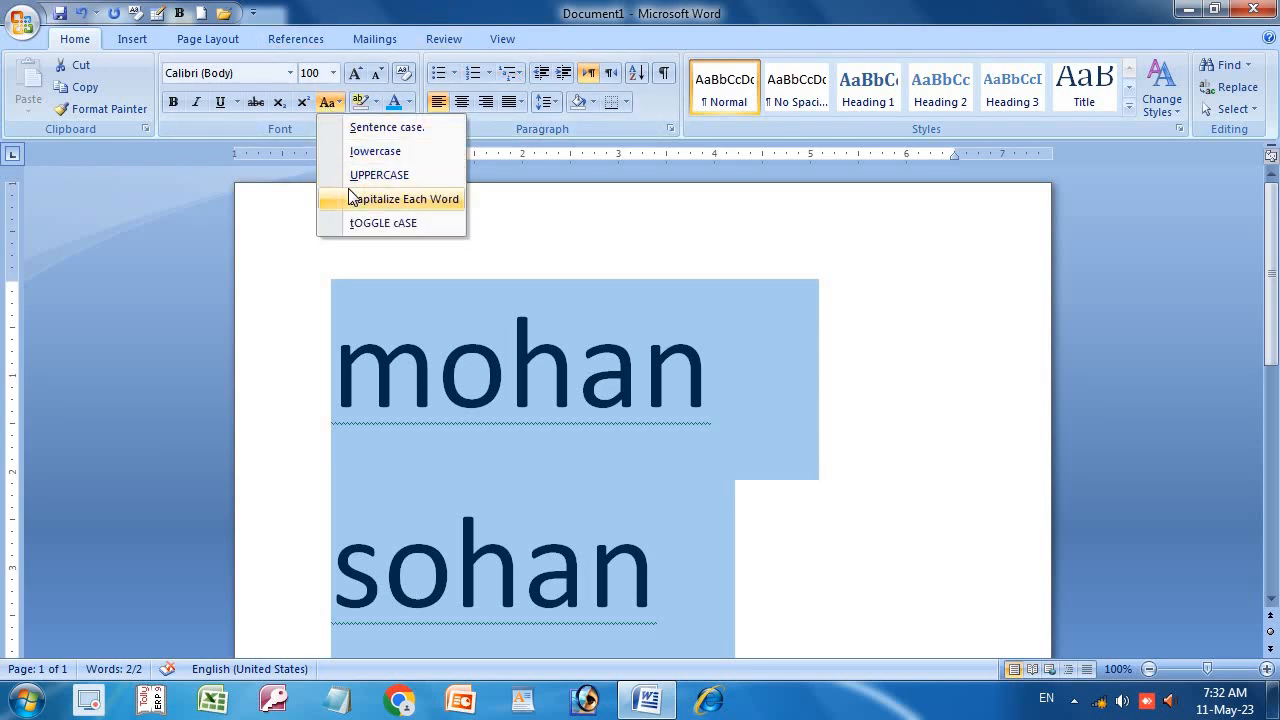
left_click(356, 175)
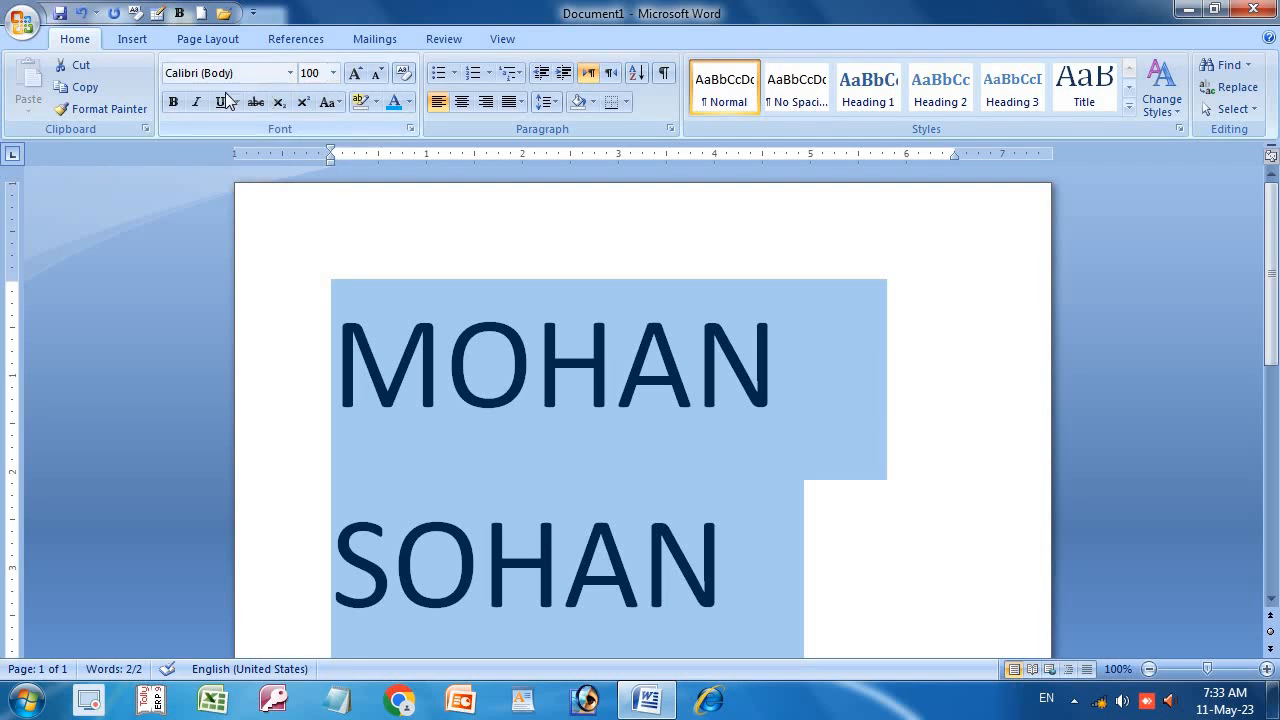
left_click(174, 103)
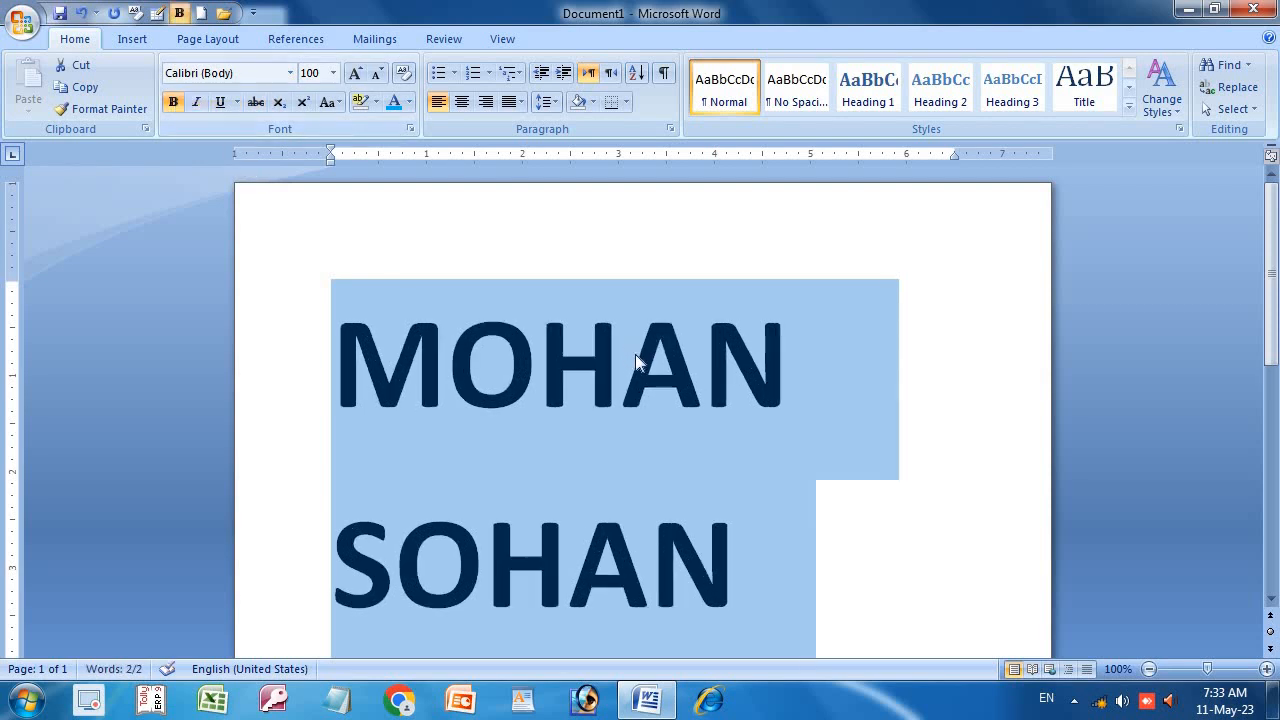
Step: Try default 1., 2. numbering on the two selected names and remove it again
left_click(519, 73)
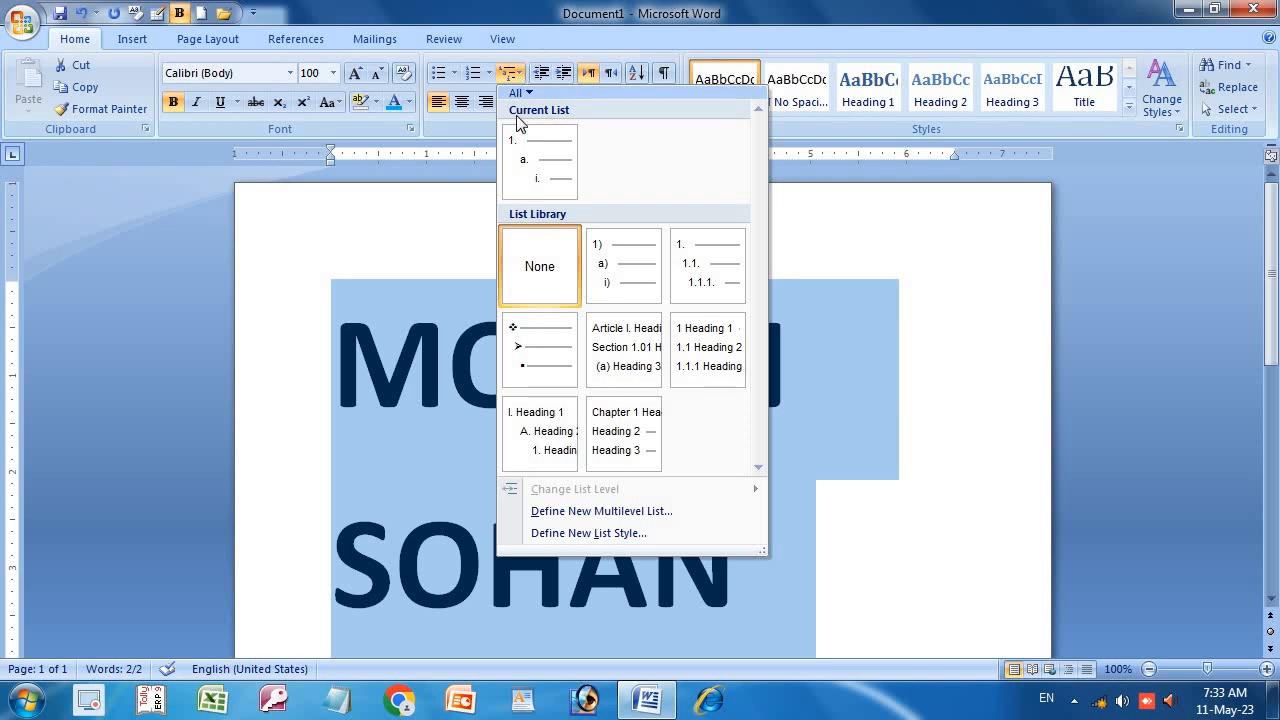
left_click(476, 75)
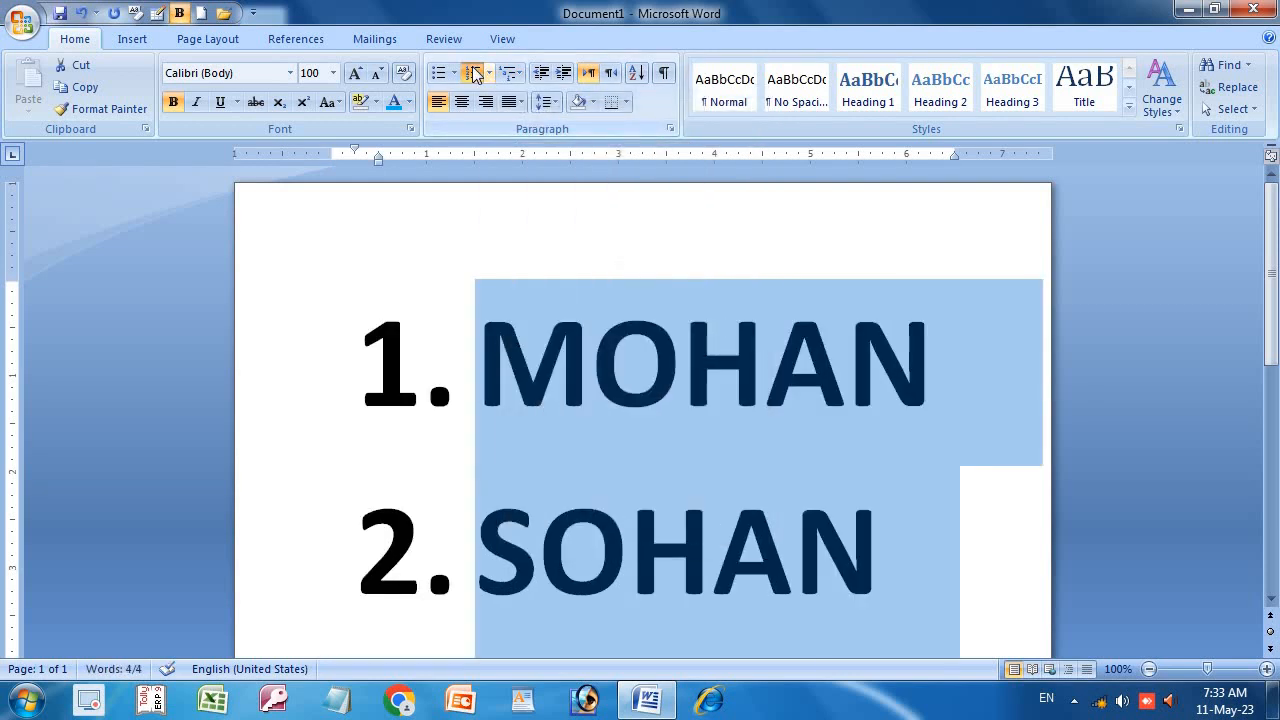
left_click(476, 75)
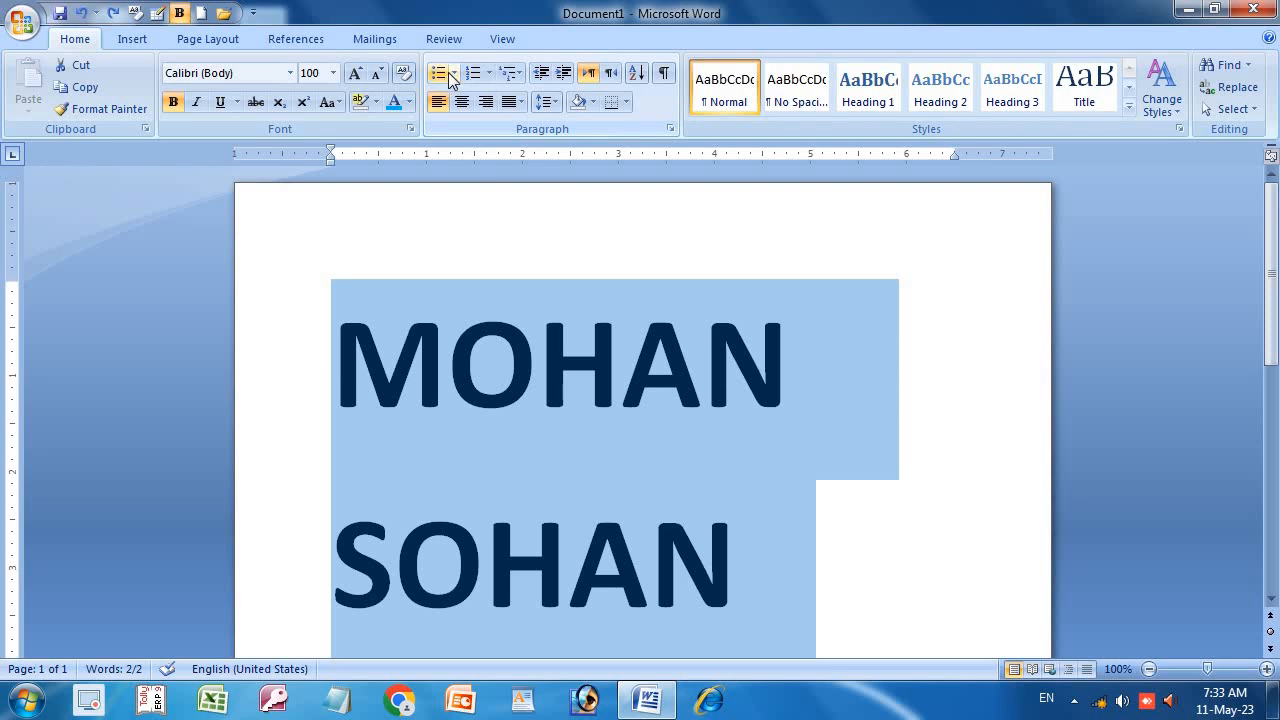
Step: Apply the heart bullet from the bullet library to both names
left_click(454, 75)
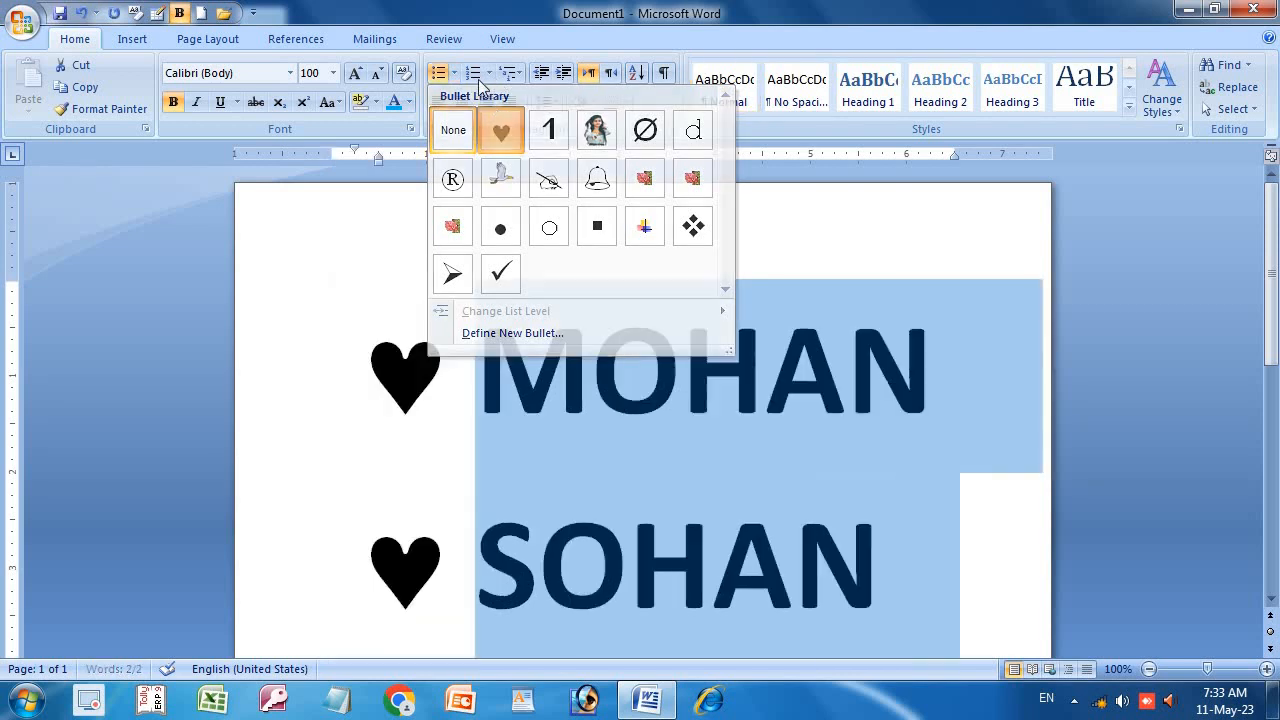
left_click(501, 130)
left_click(455, 75)
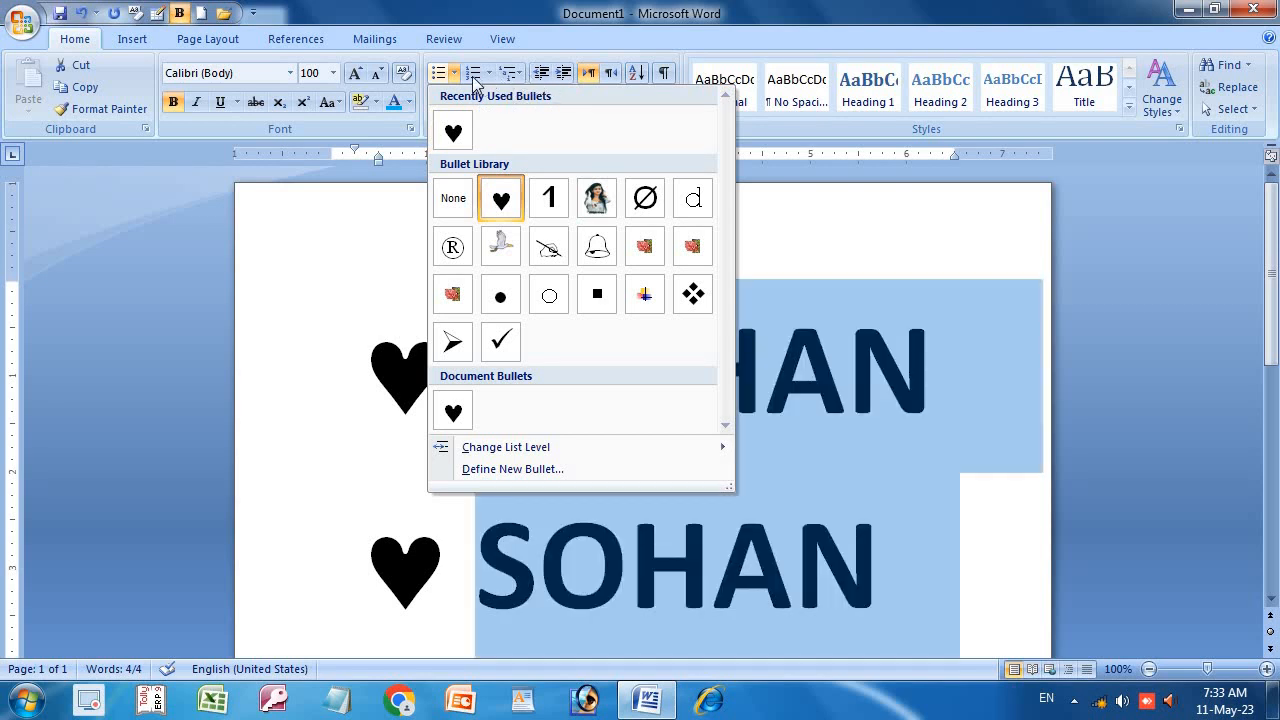
Step: Replace the bullets with 1., 2. numbering and apply the current multilevel list to both names
left_click(476, 74)
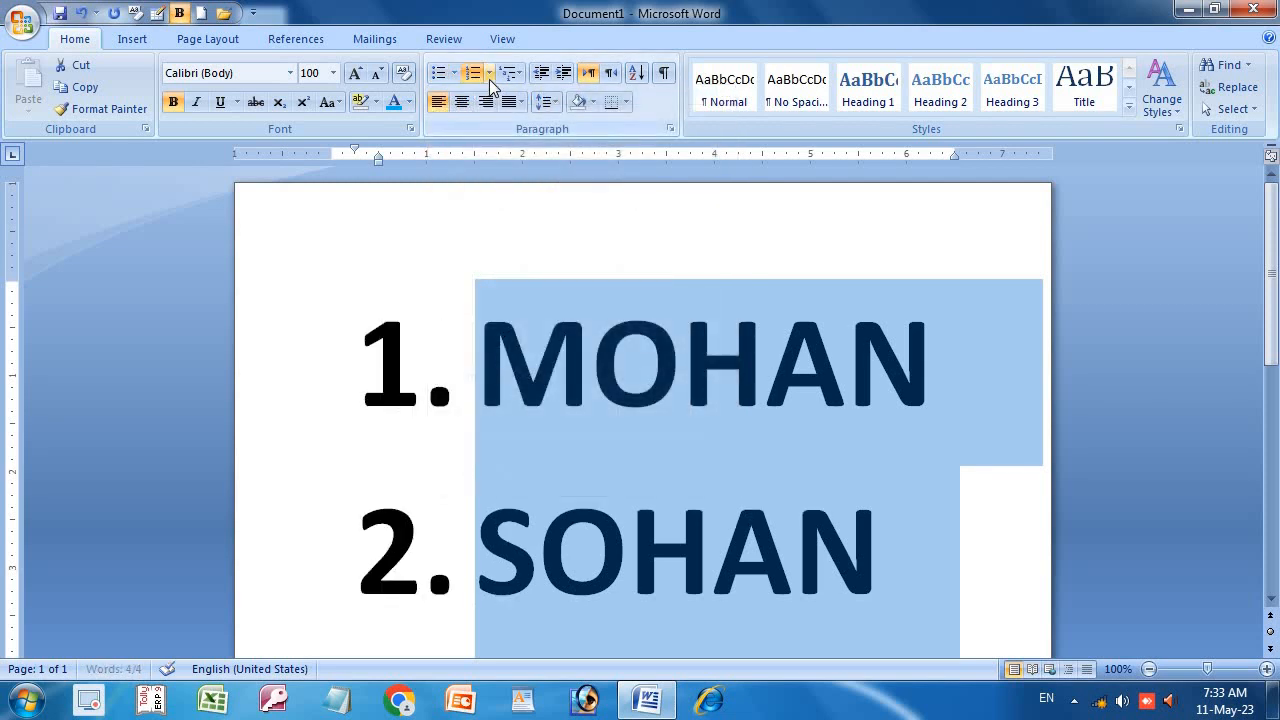
left_click(489, 79)
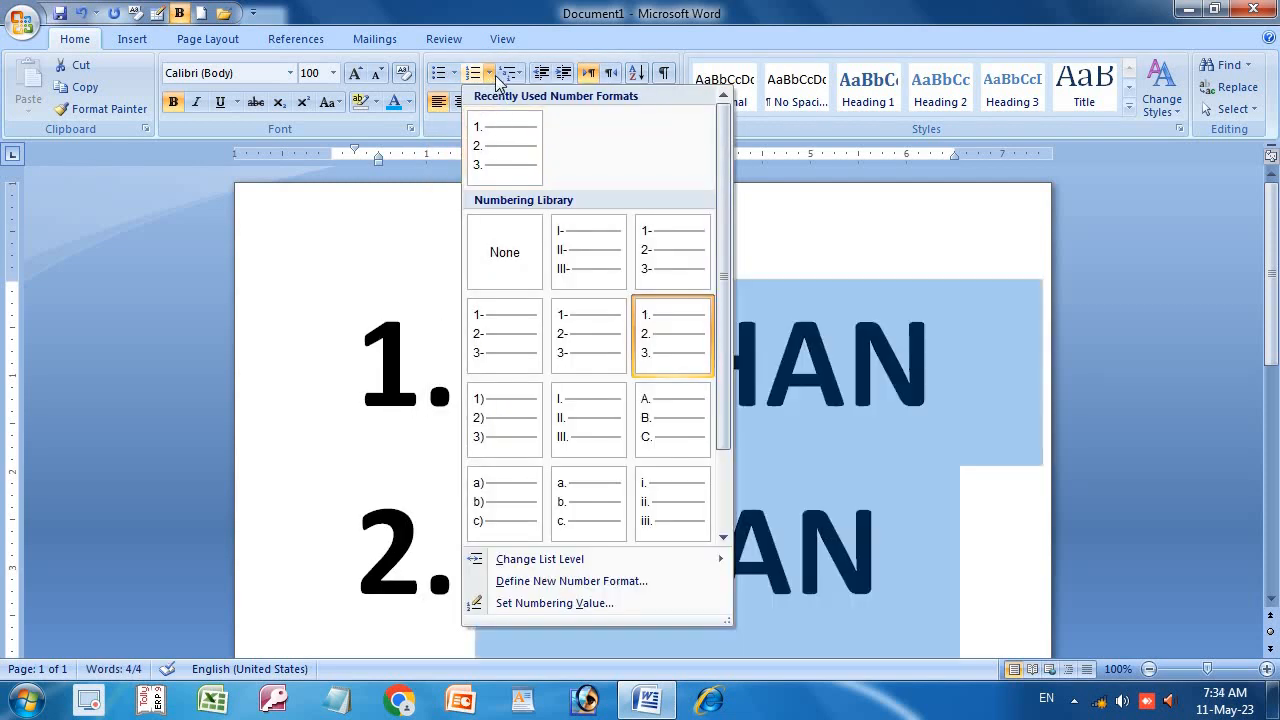
left_click(519, 78)
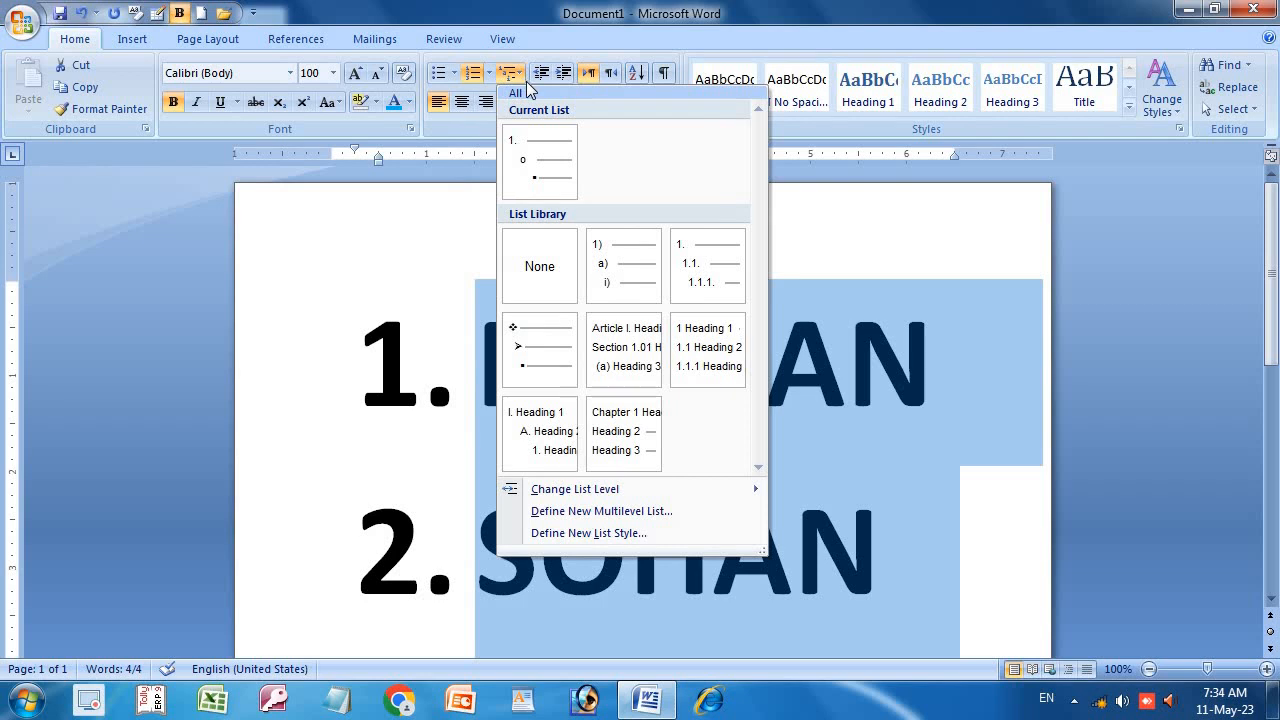
left_click(528, 165)
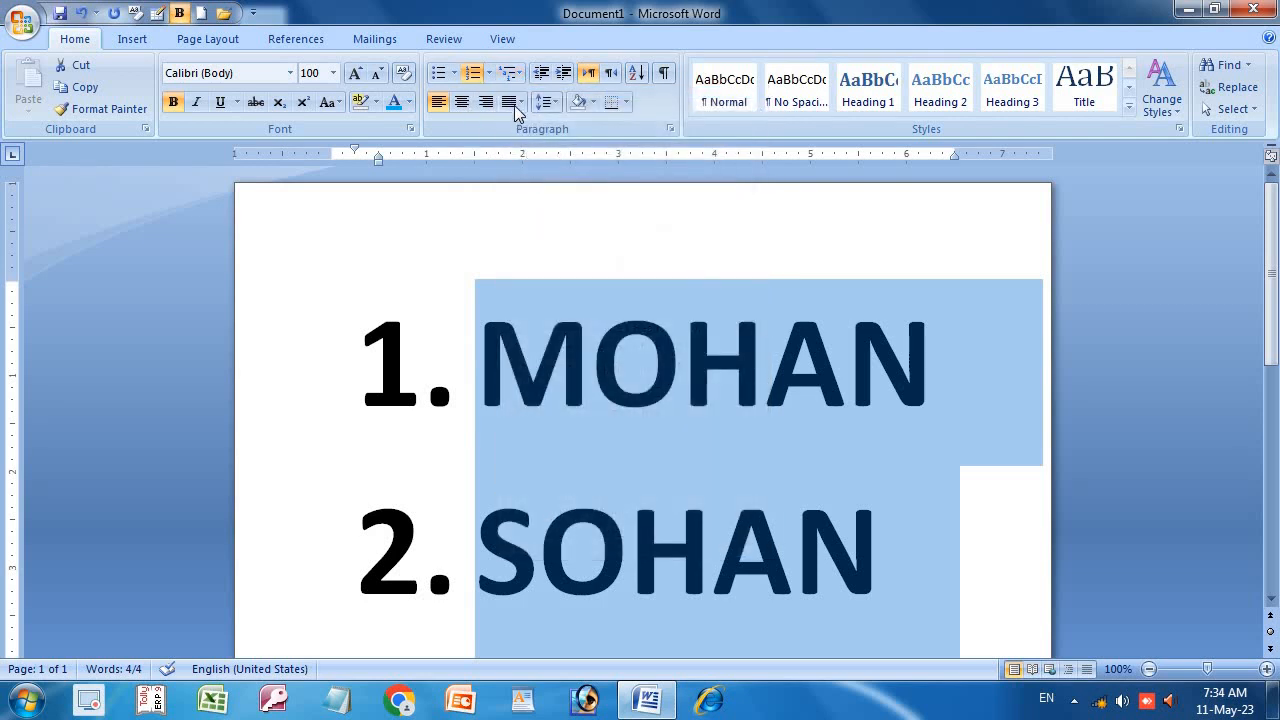
Step: Try the 1) a) i) multilevel list on both names and remove the numbering with the None format
left_click(512, 74)
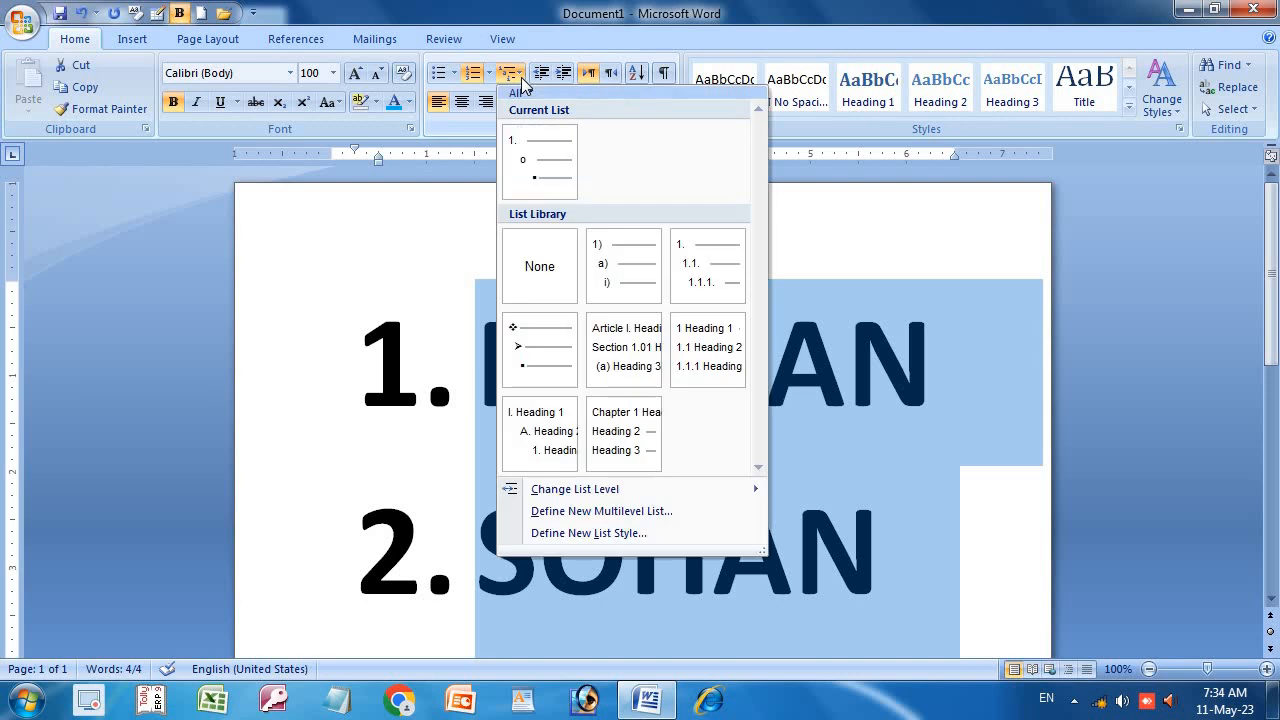
left_click(619, 273)
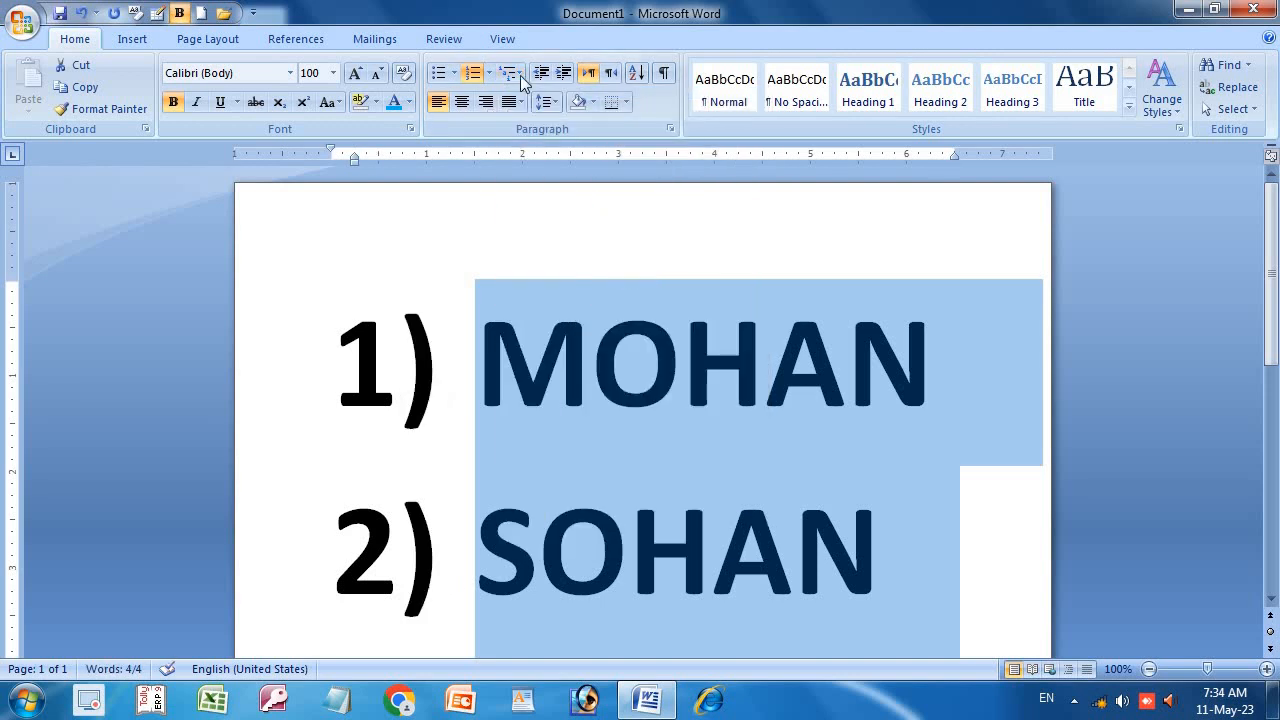
left_click(488, 74)
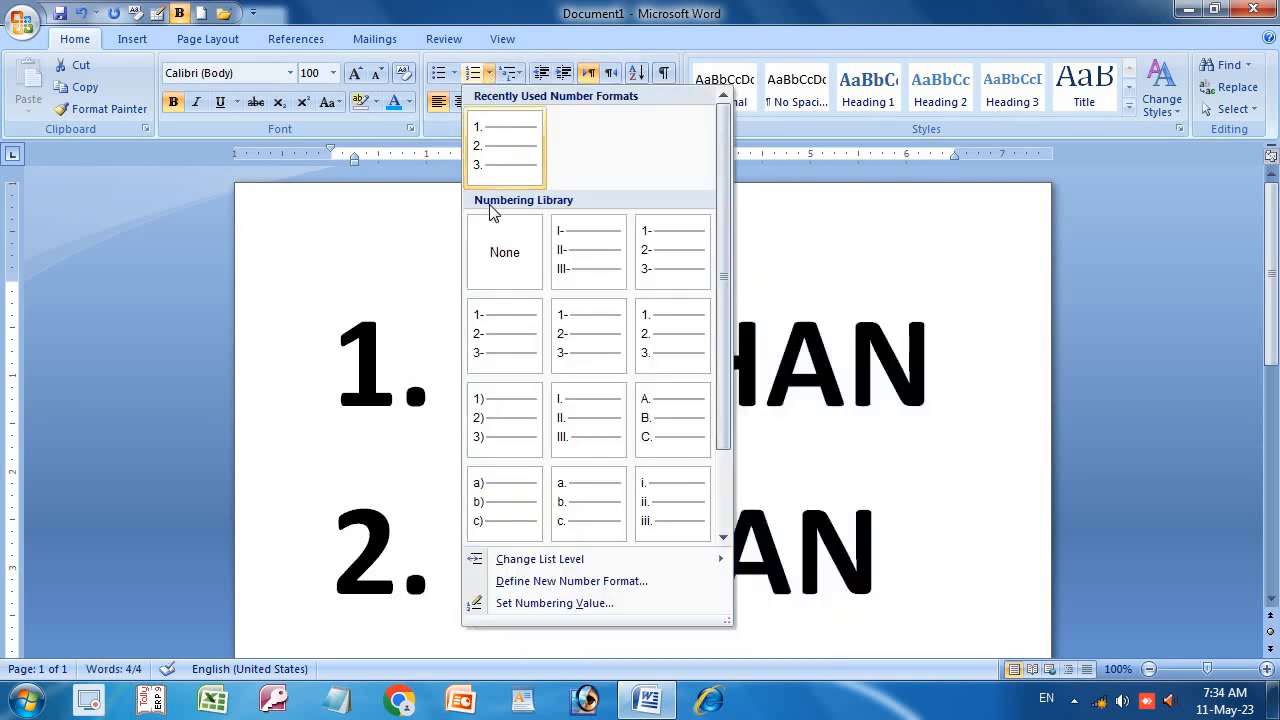
left_click(502, 251)
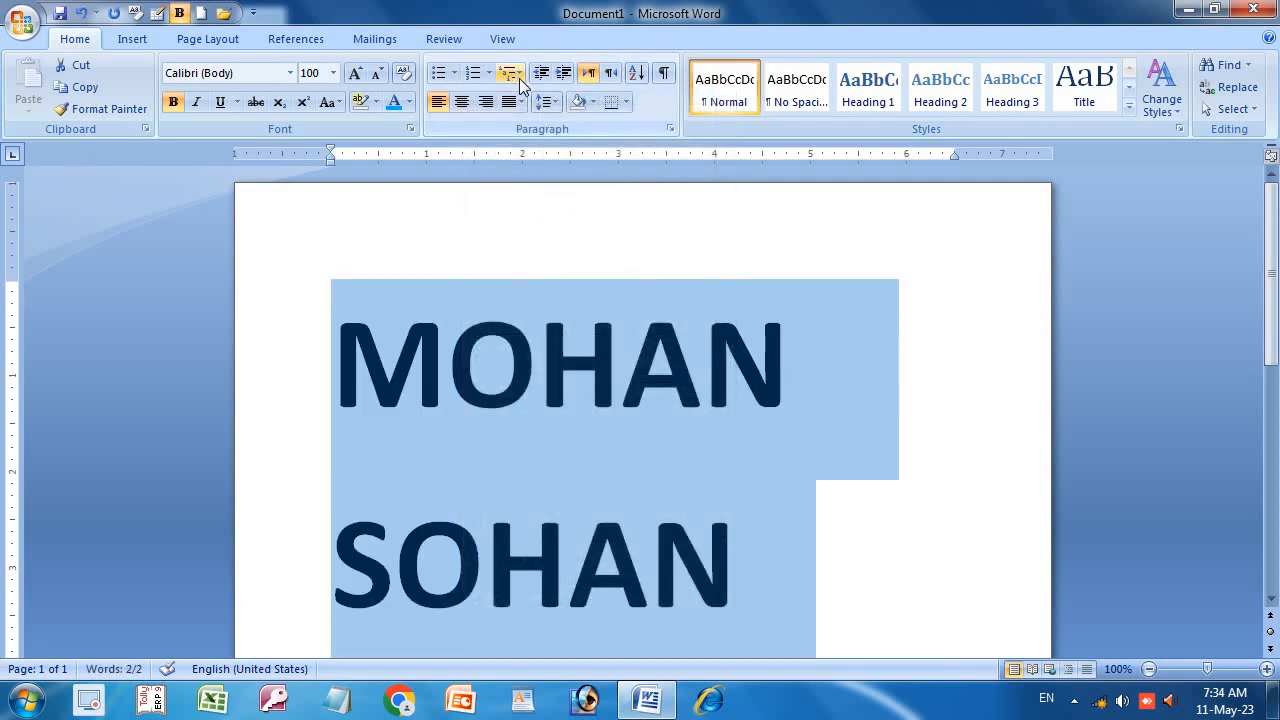
Step: Reapply the 1) a) i) multilevel list to both names and switch it to the diamond, arrow and square bullet list
left_click(512, 78)
left_click(538, 168)
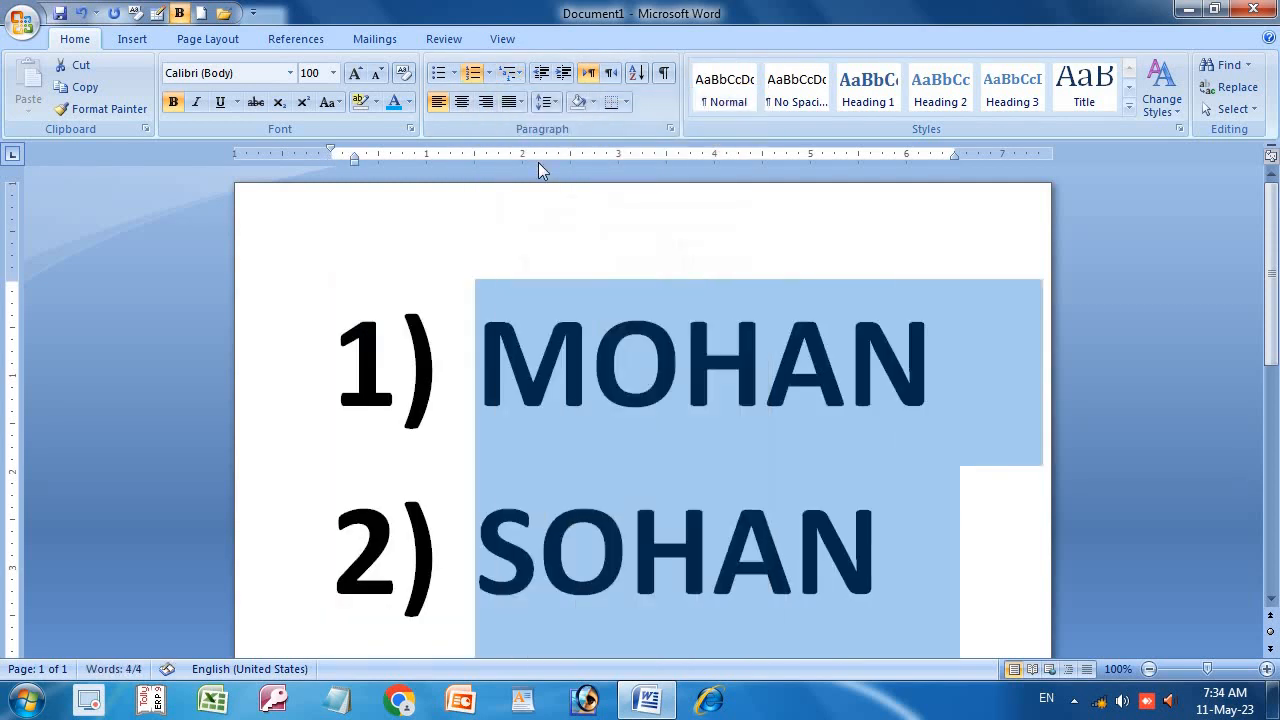
left_click(521, 75)
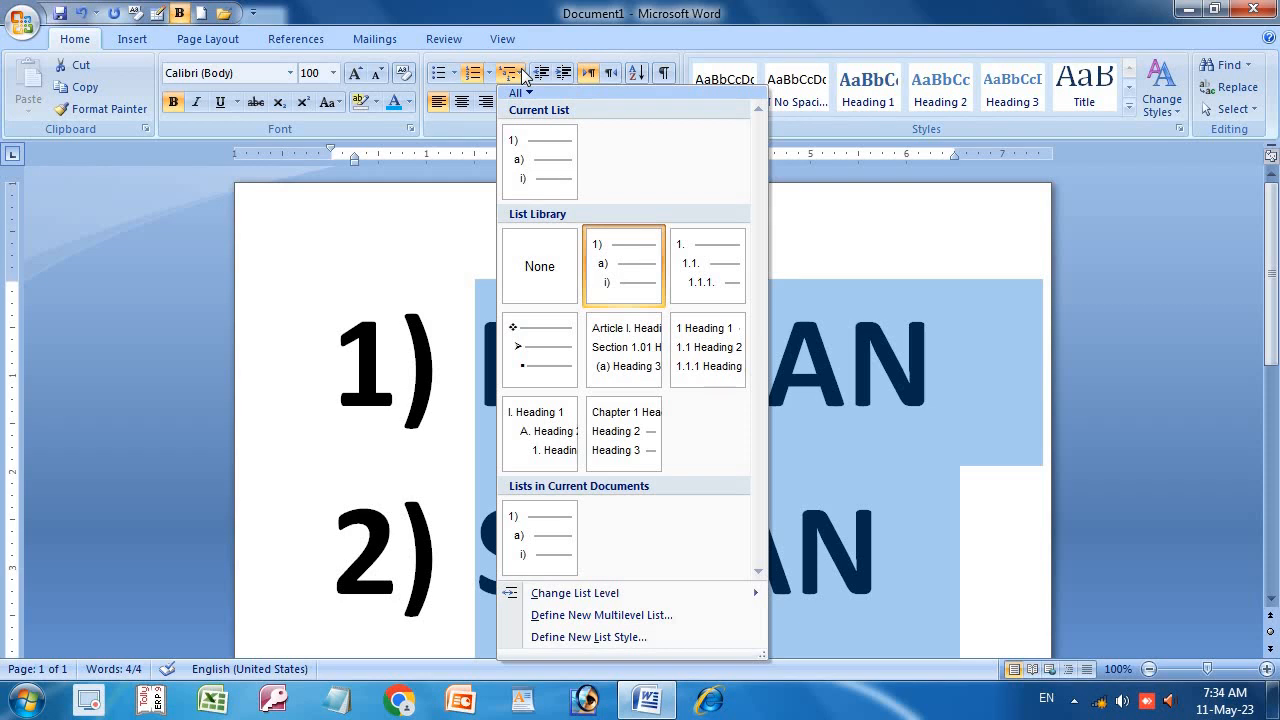
left_click(541, 354)
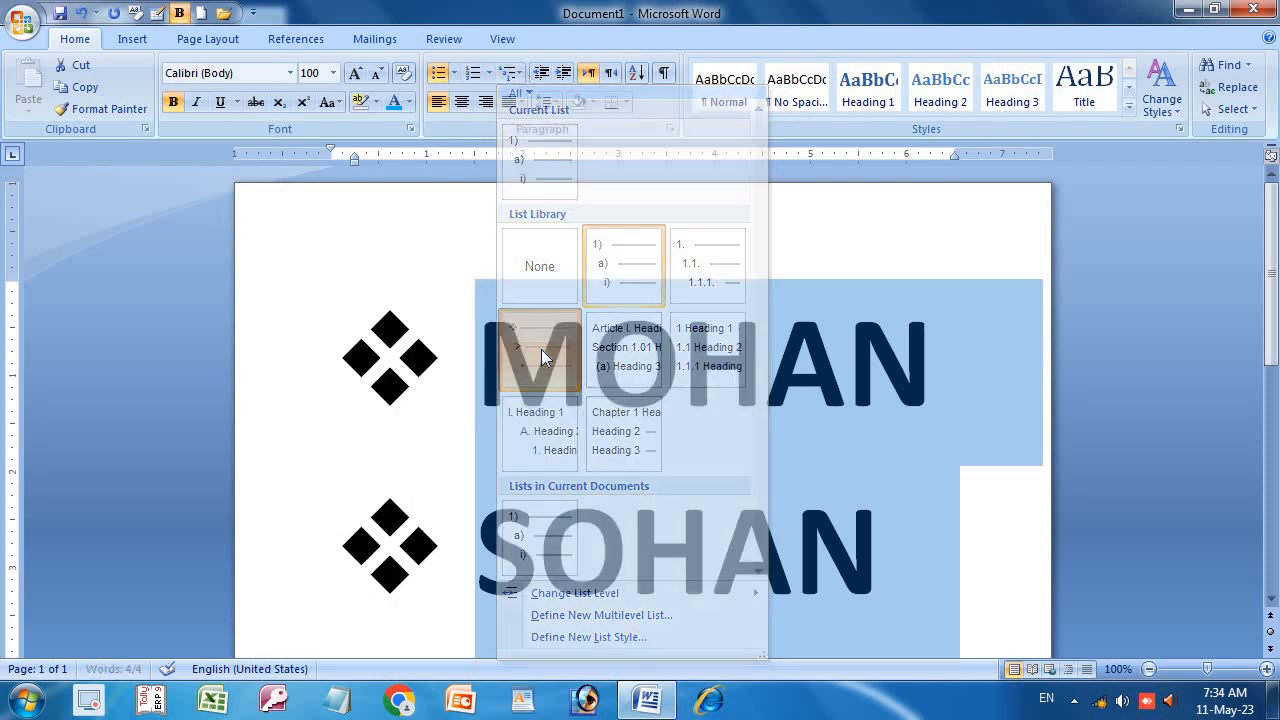
Step: Preview the multilevel list styles and apply the 1) a) i) list to both names
left_click(521, 75)
mouse_move(520, 160)
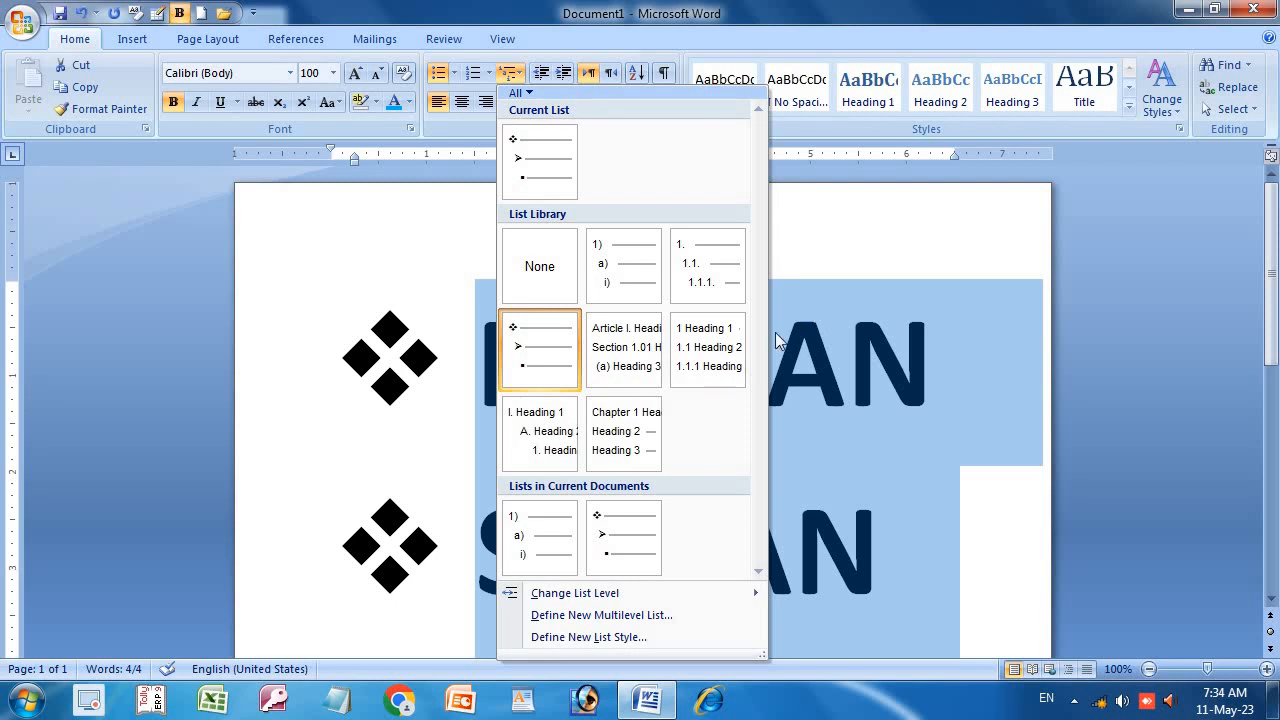
mouse_move(554, 363)
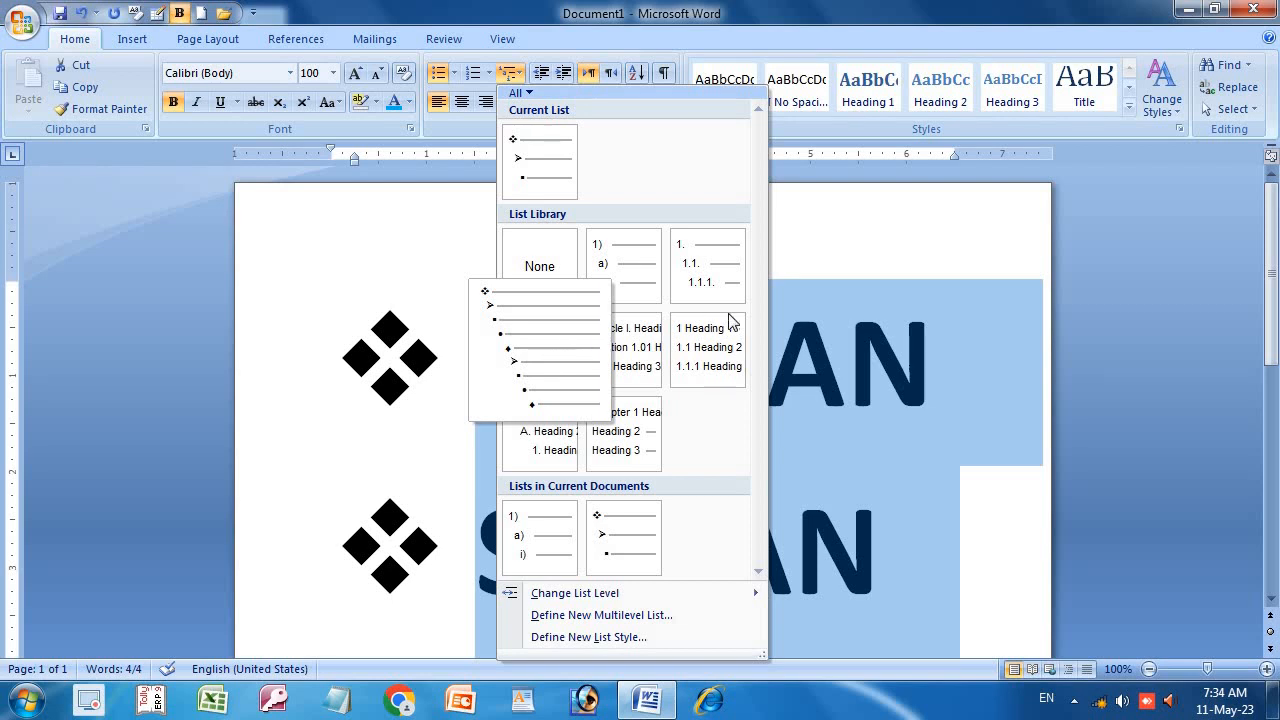
mouse_move(735, 358)
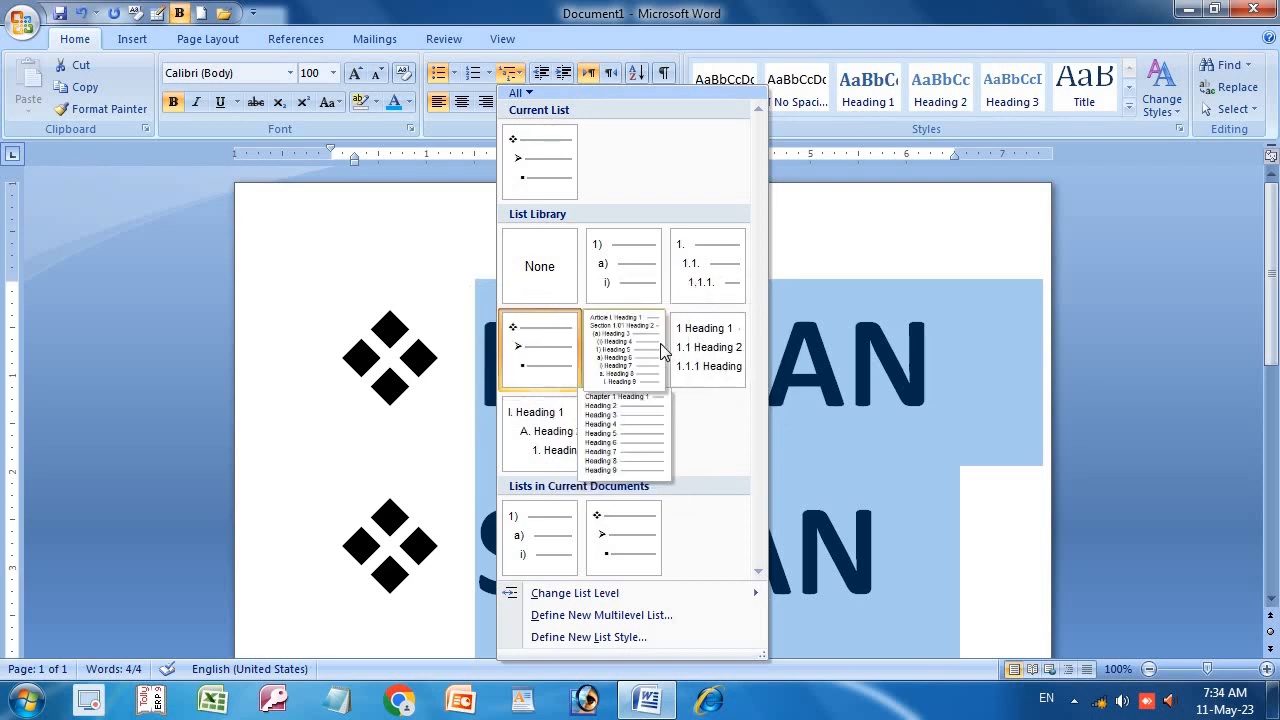
left_click(594, 268)
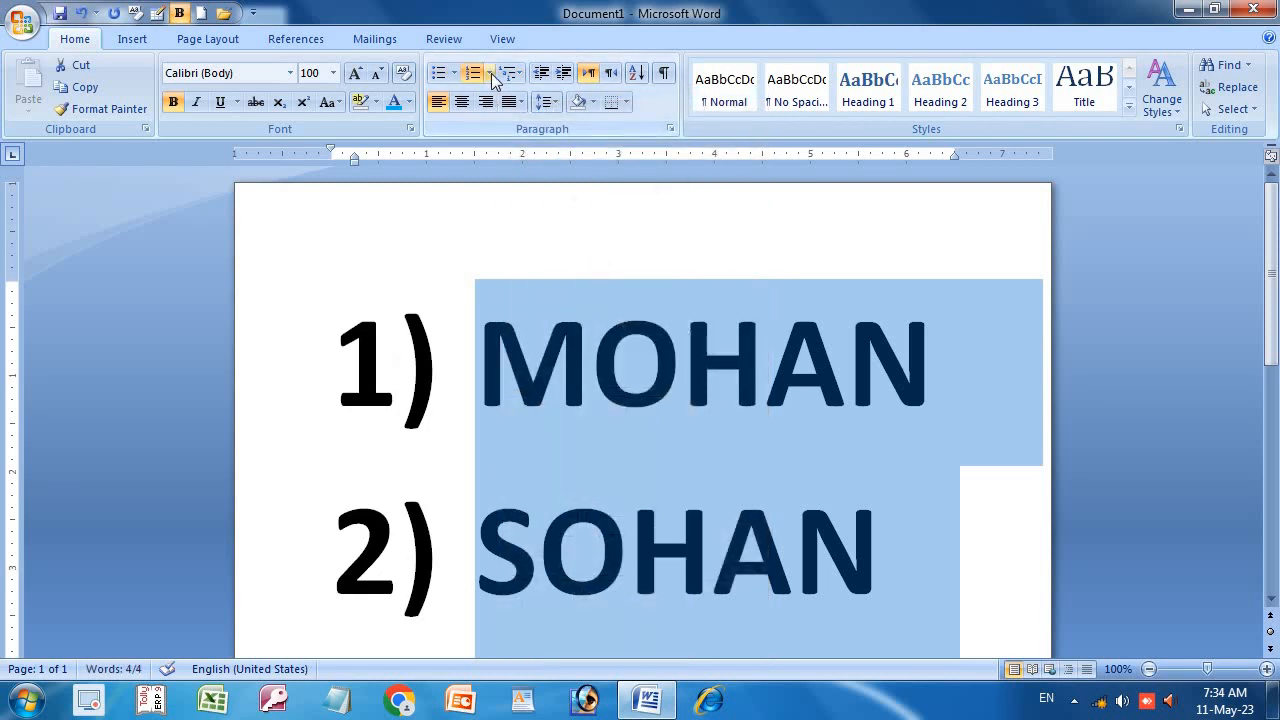
Step: Preview the available number formats and apply the left-aligned 1. 2. 3. document number format to both names
left_click(489, 73)
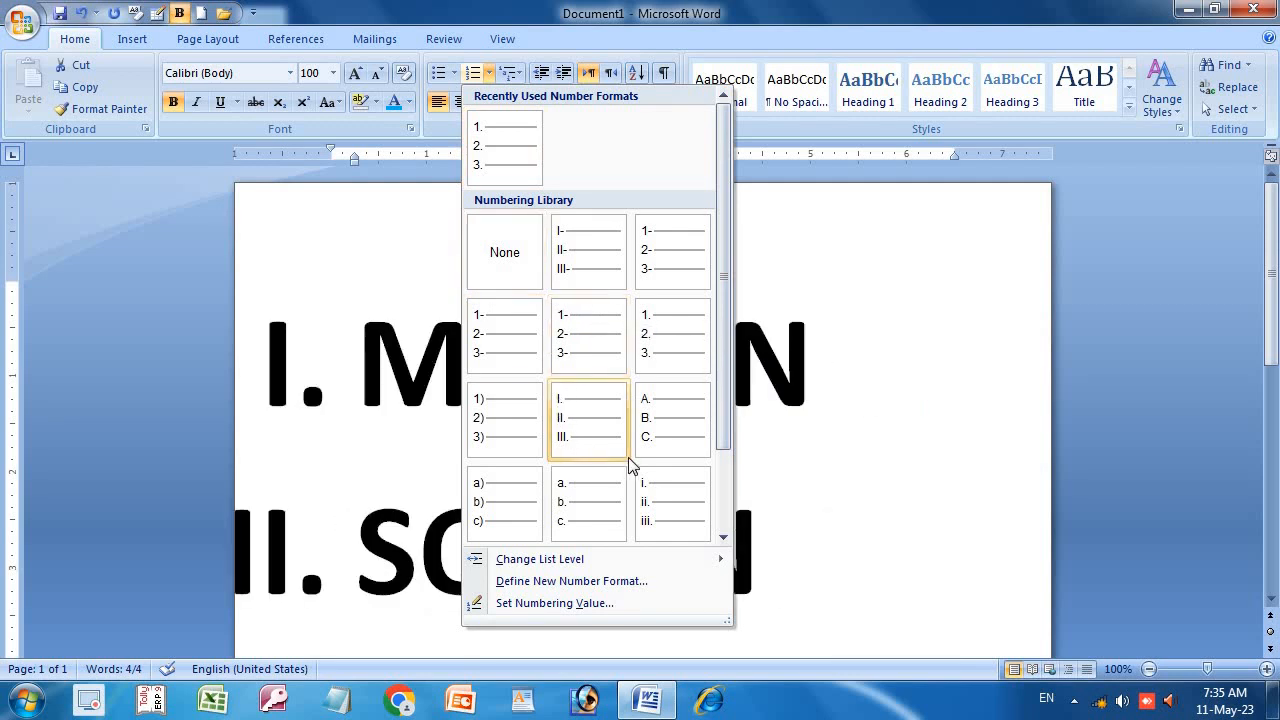
scroll(613, 485, "down", 1)
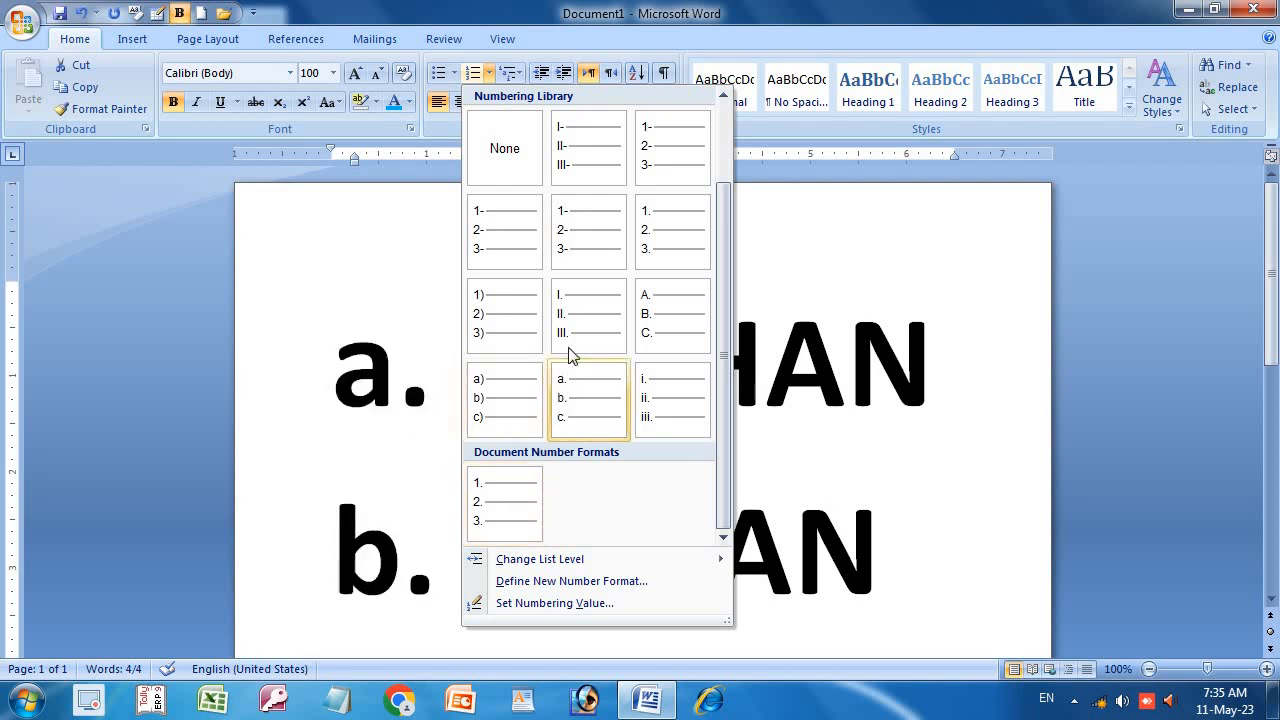
scroll(568, 347, "up", 2)
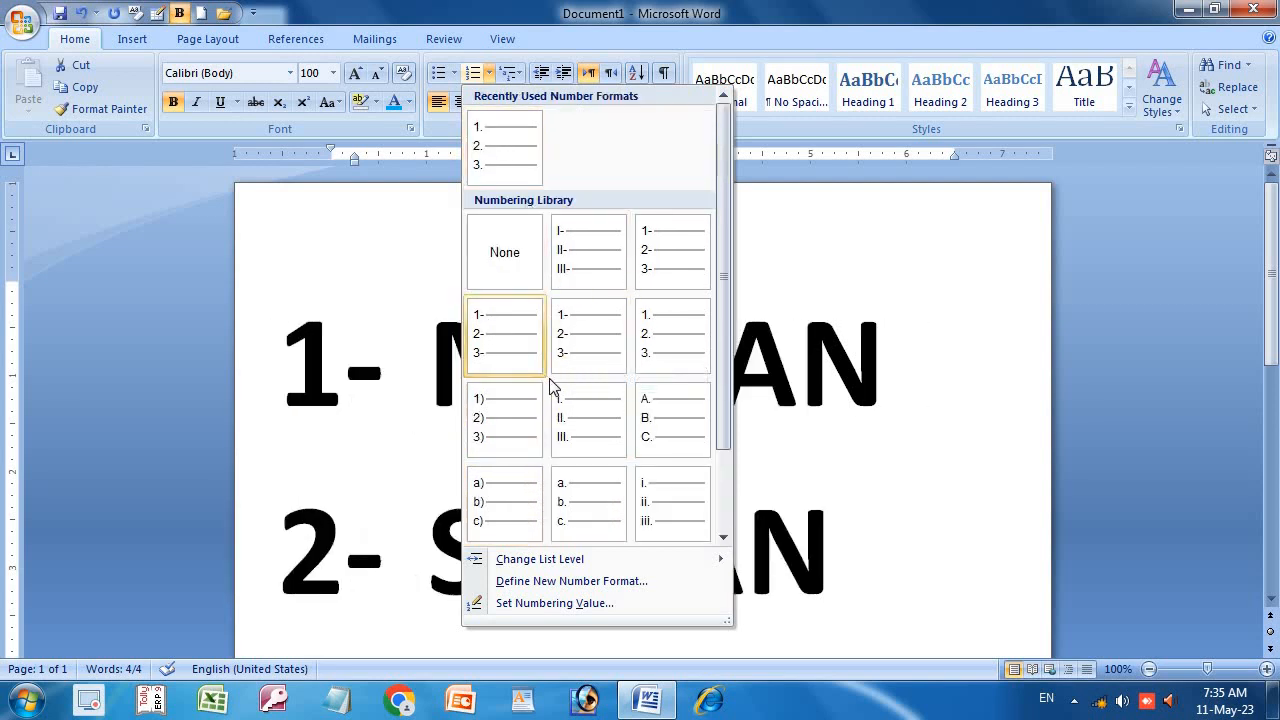
scroll(550, 388, "down", 2)
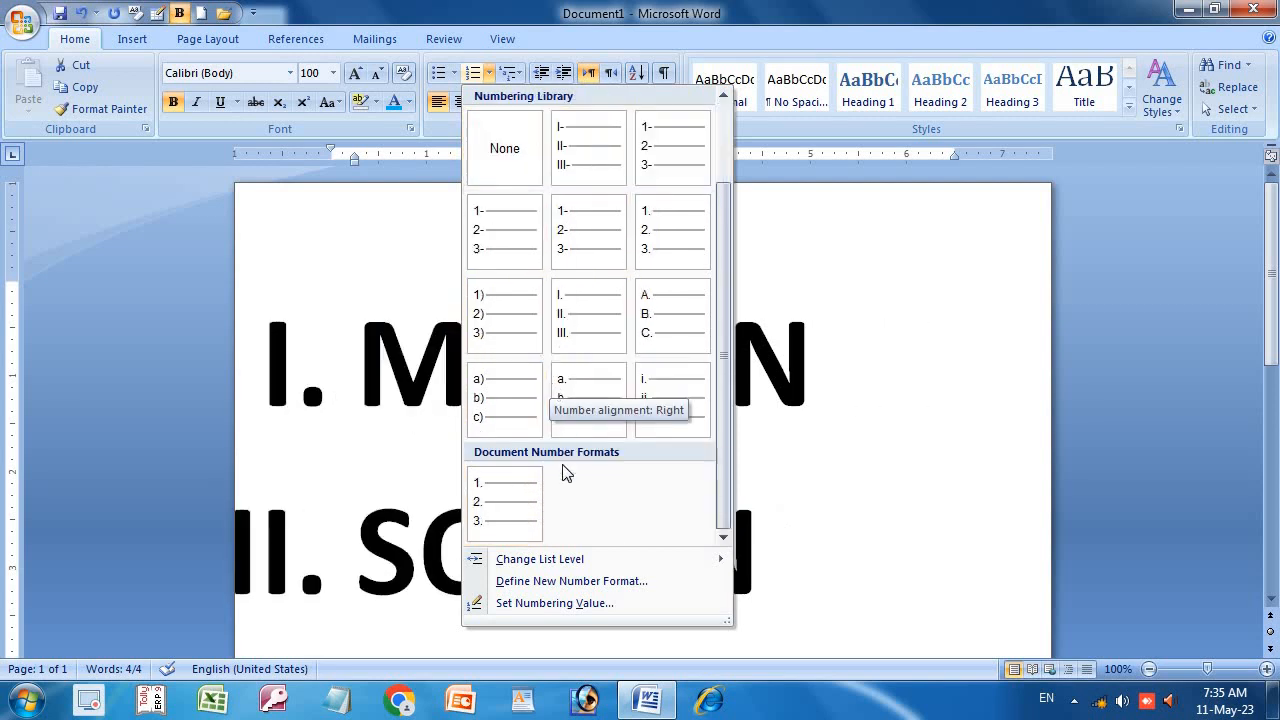
left_click(511, 506)
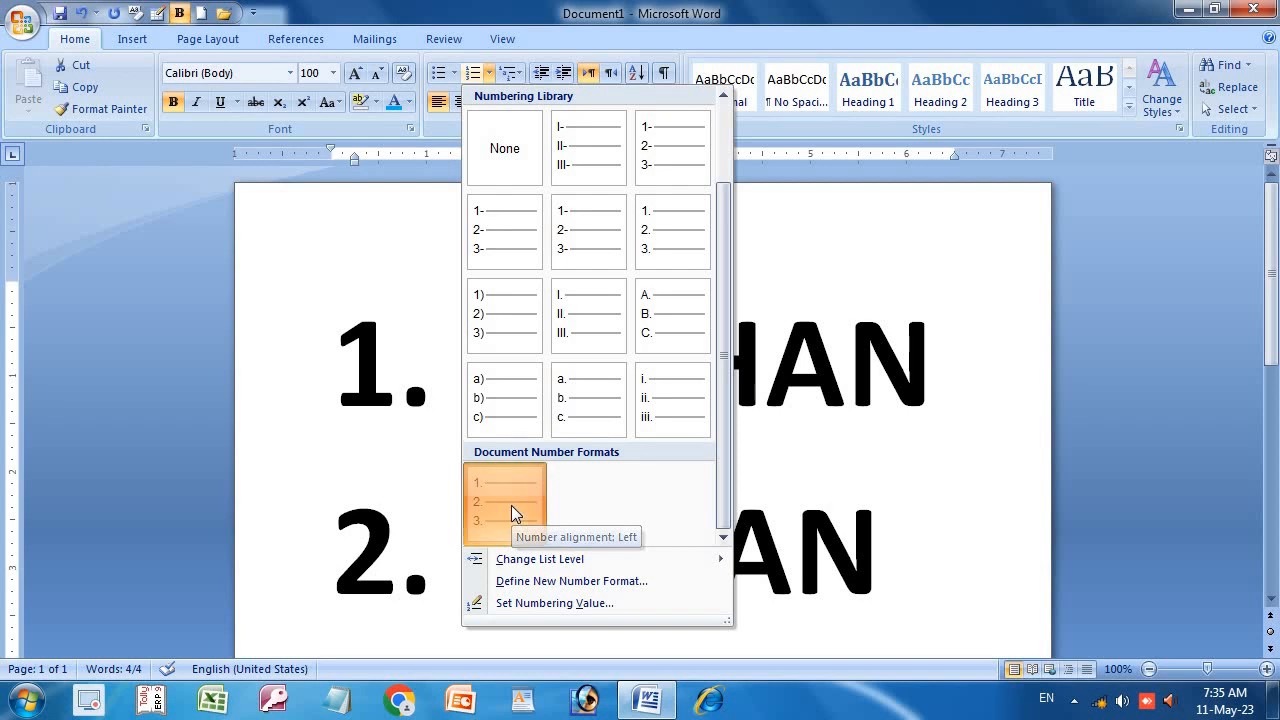
Step: Compare the list level options offered for multilevel lists and for numbering on both names
left_click(510, 75)
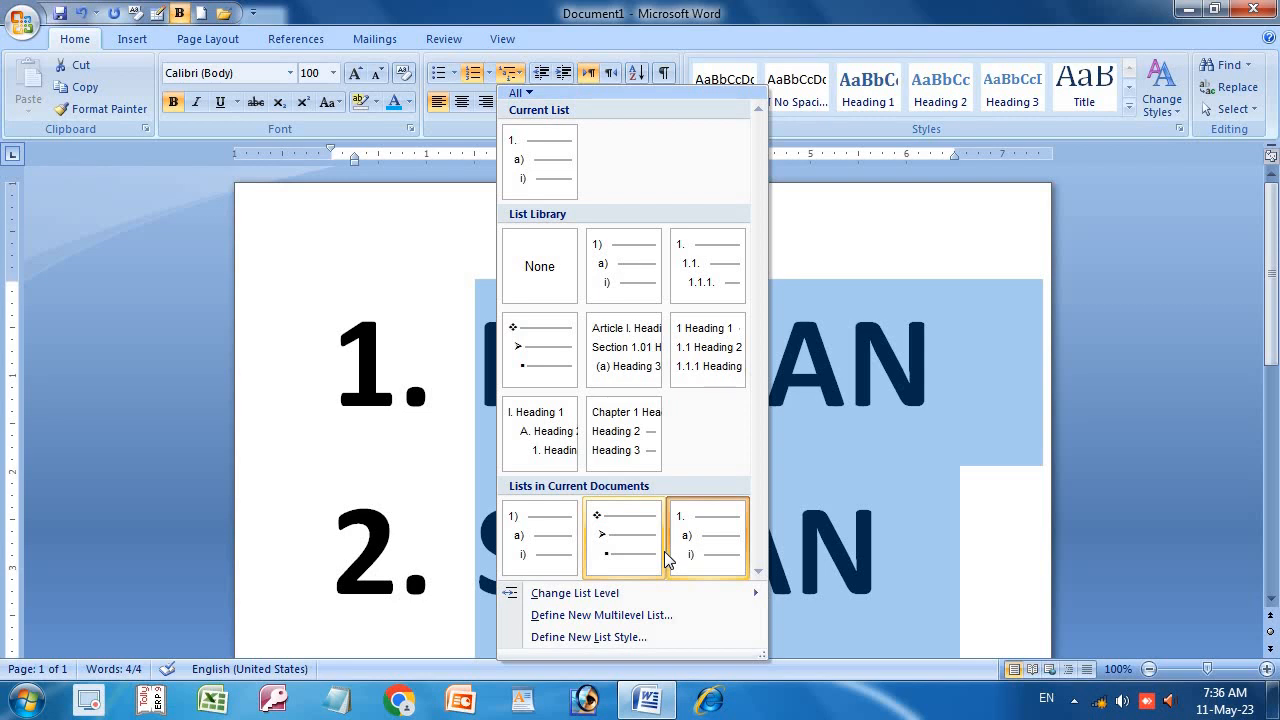
mouse_move(637, 600)
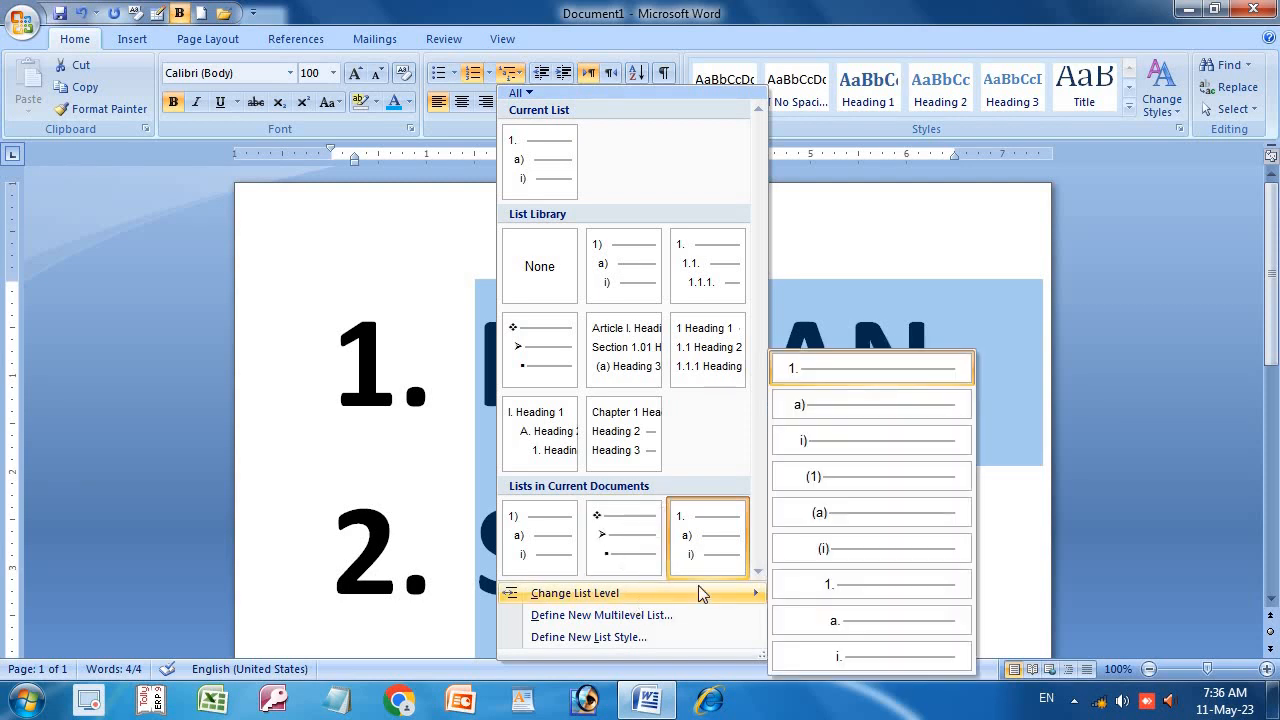
left_click(489, 74)
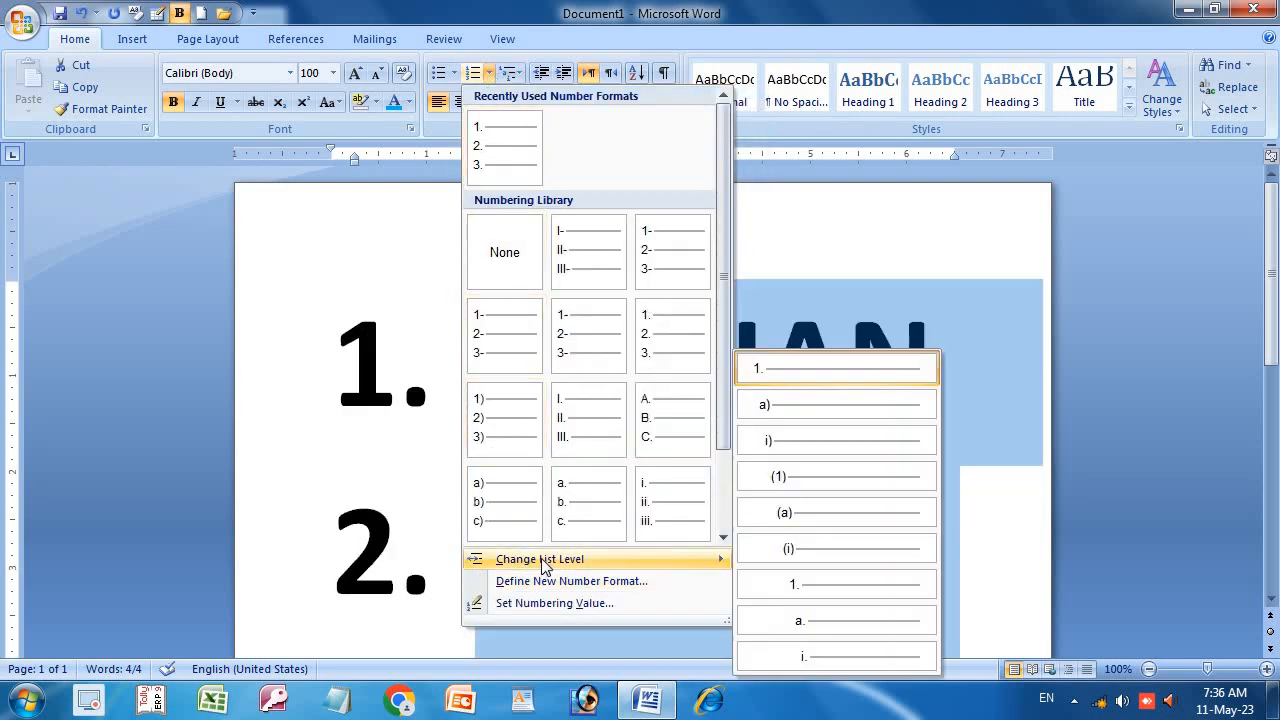
left_click(509, 73)
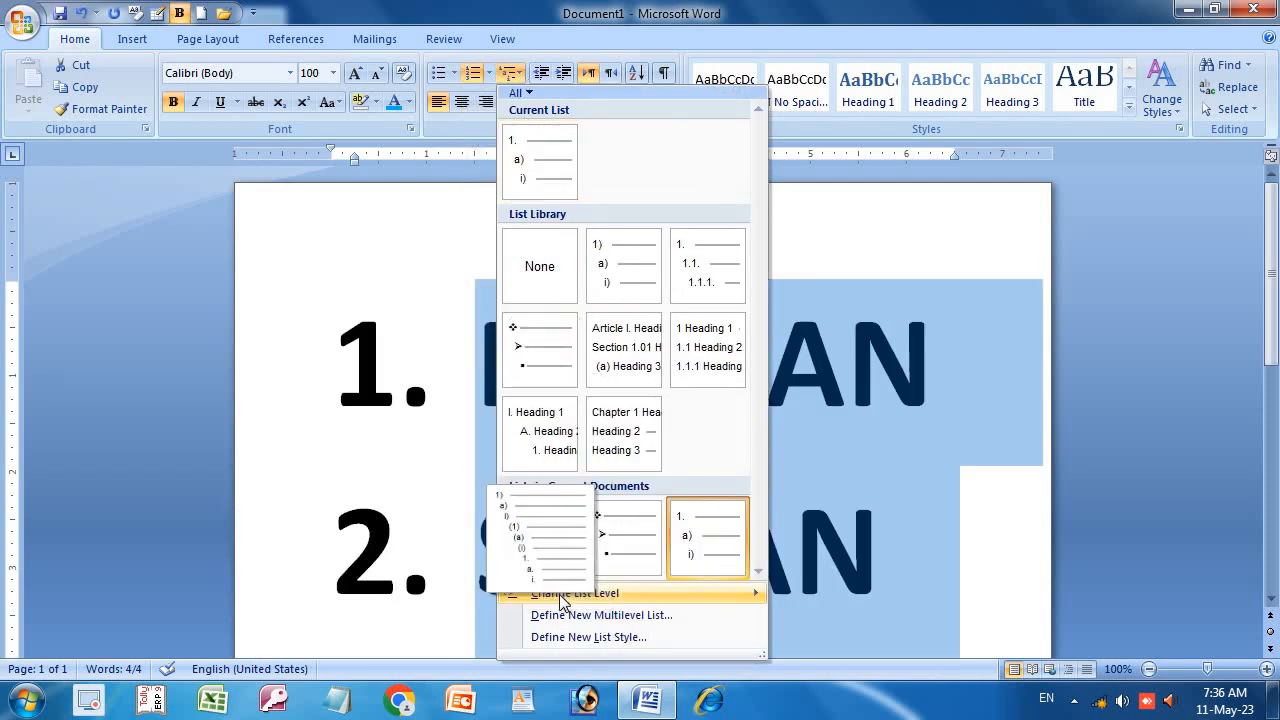
mouse_move(570, 596)
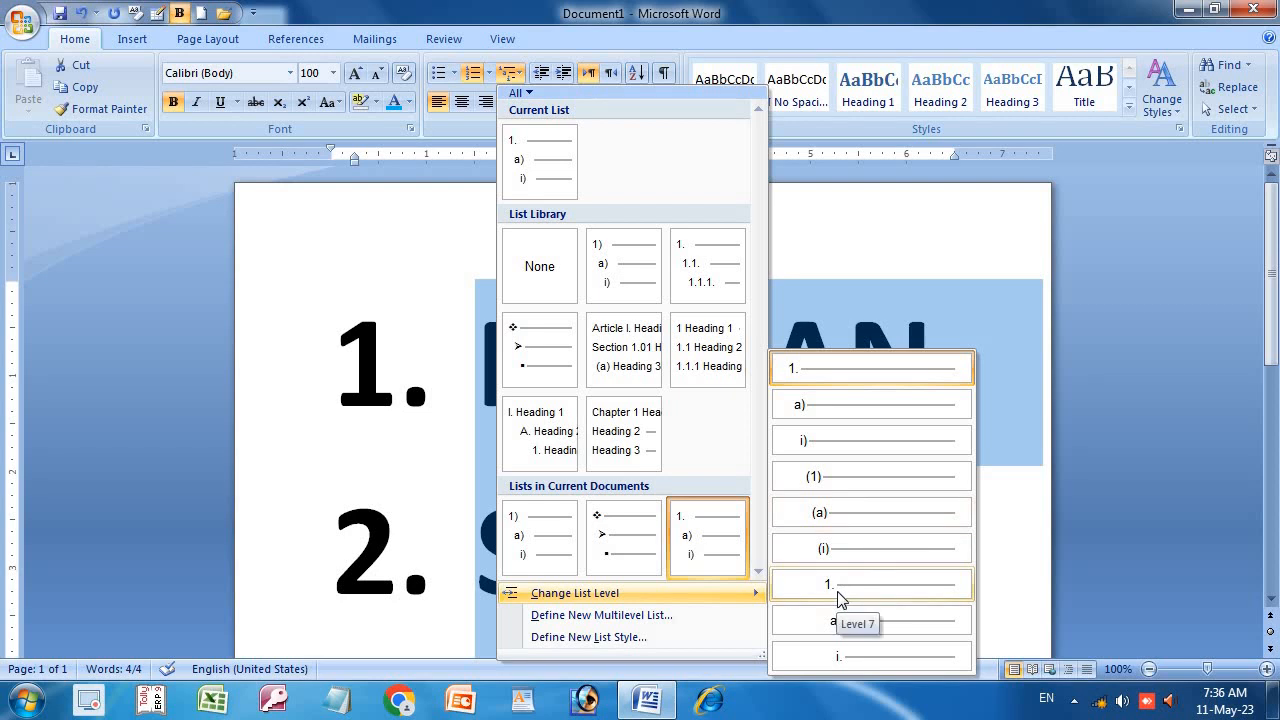
Step: Define a new multilevel list with the i, ii, iii number style for level 1
left_click(638, 625)
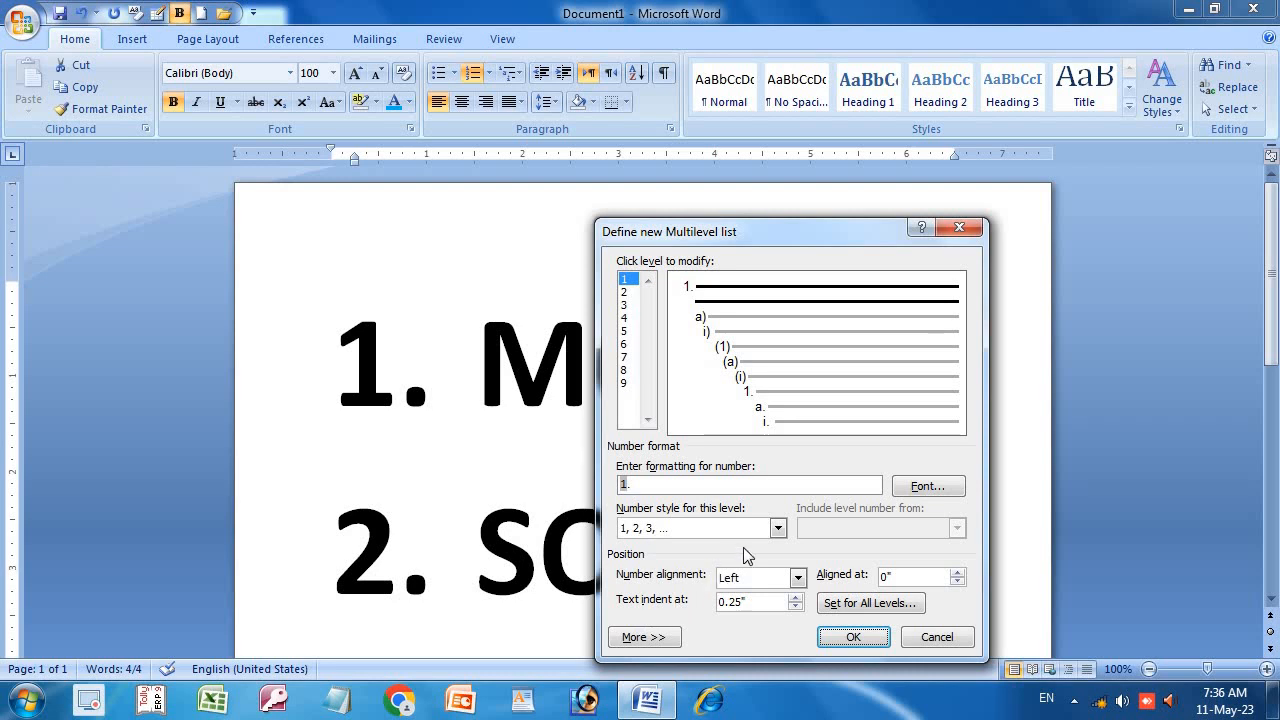
left_click(778, 528)
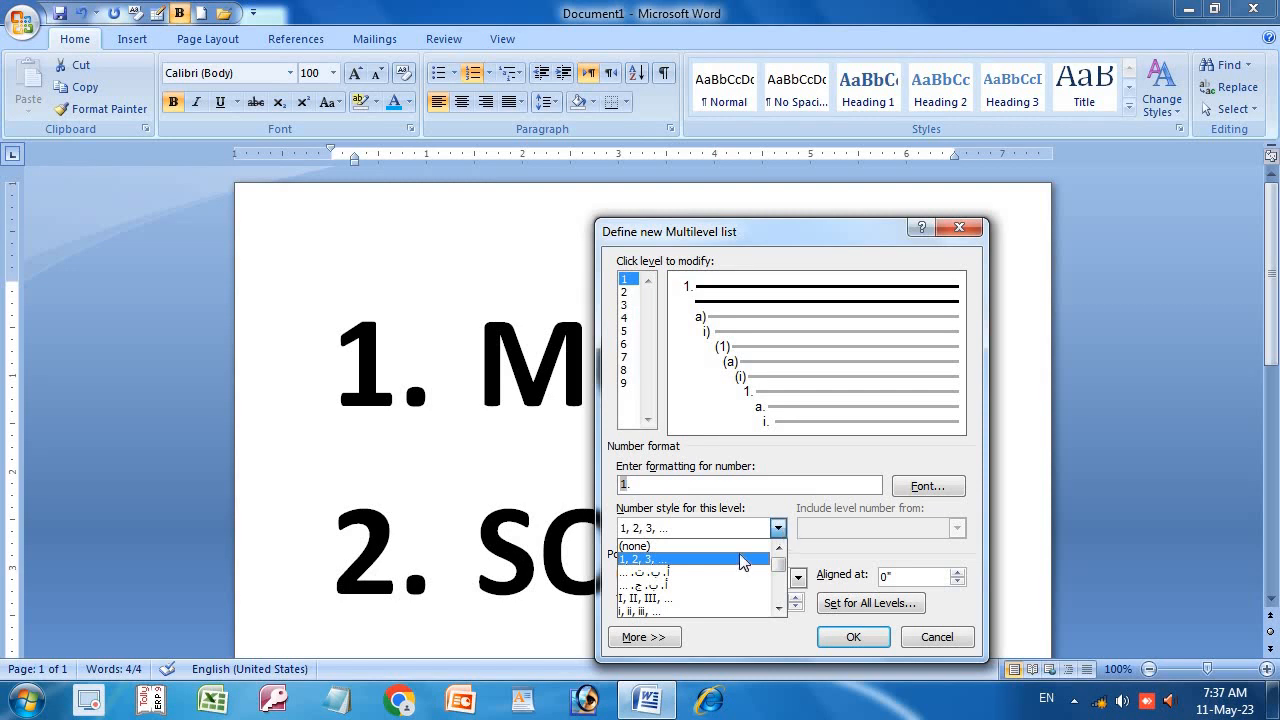
left_click(705, 598)
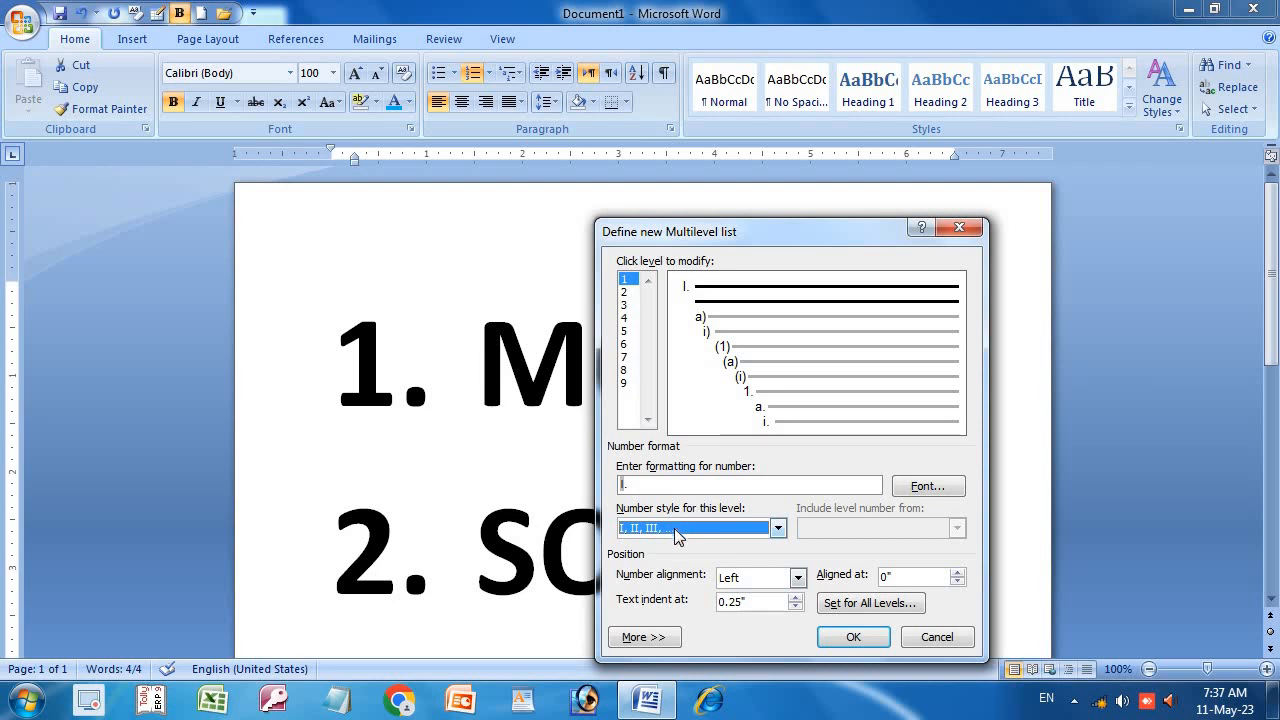
left_click(692, 528)
left_click(669, 611)
Step: Format the level 1 number as superscript and apply the new multilevel list to both names
left_click(915, 489)
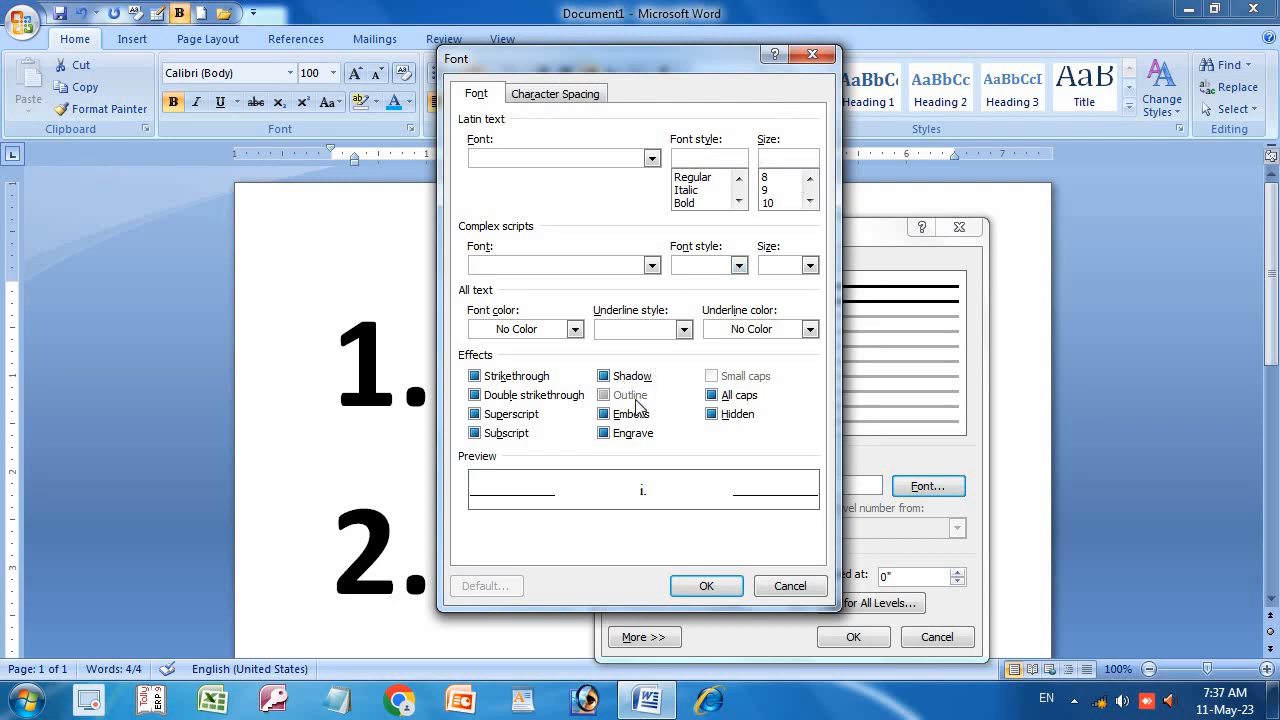
left_click(614, 378)
left_click(614, 418)
left_click(490, 416)
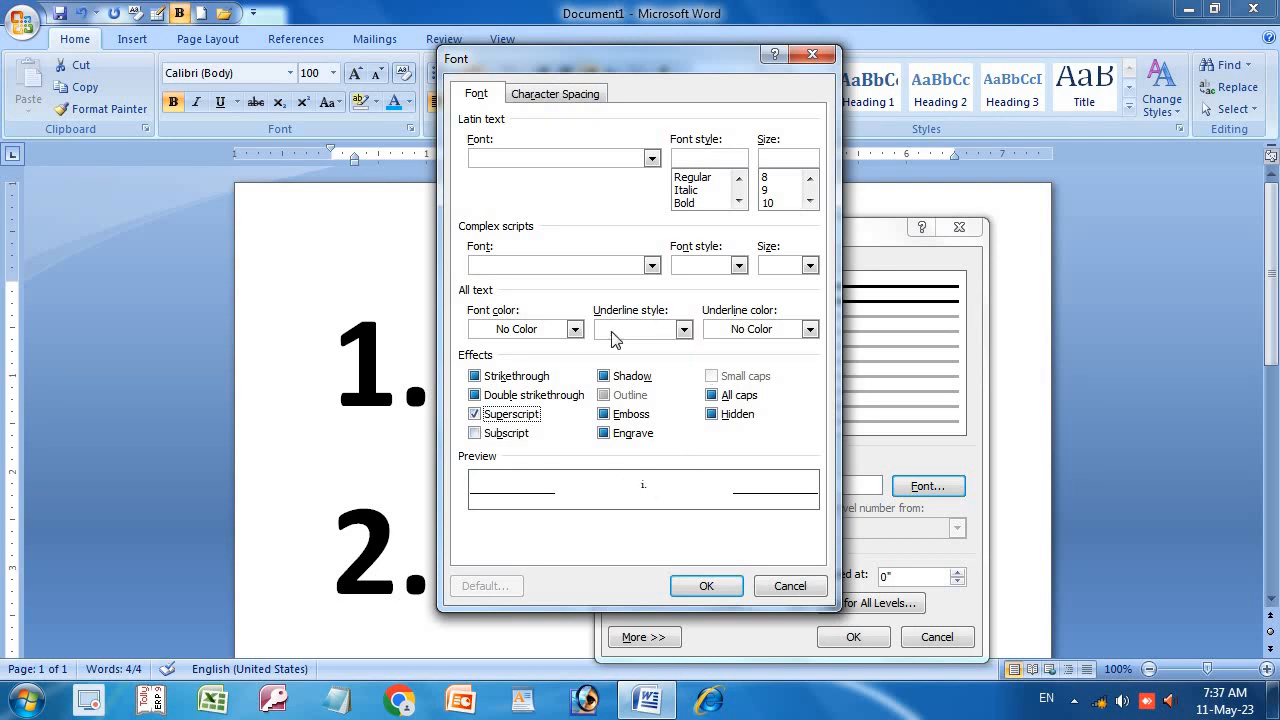
left_click(702, 586)
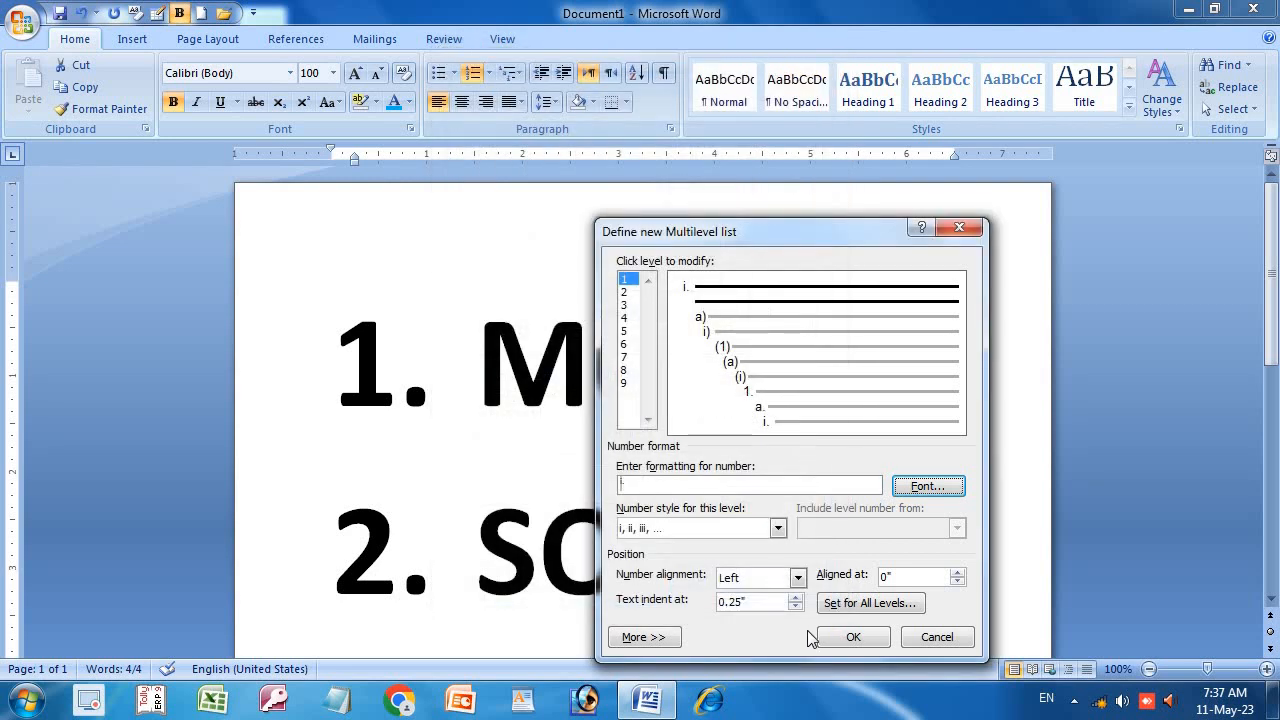
left_click(852, 637)
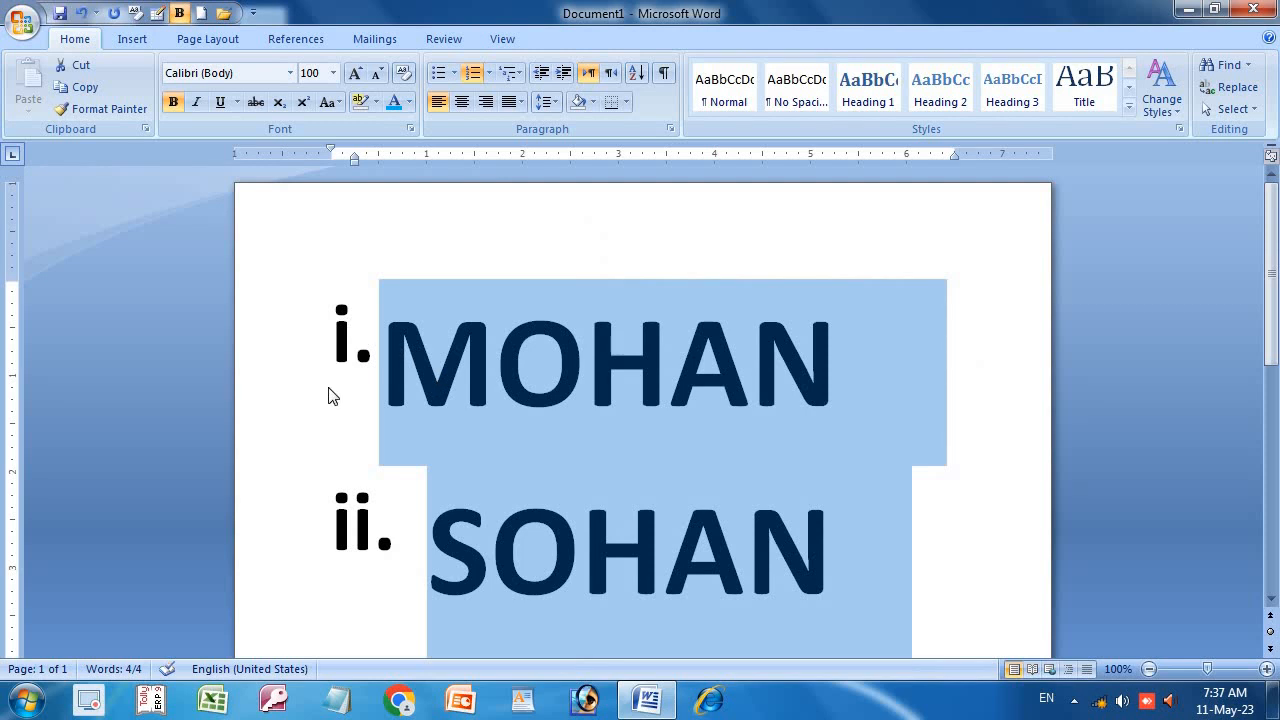
Step: Define a new list style for both names with its 1st level starting at ii
left_click(514, 78)
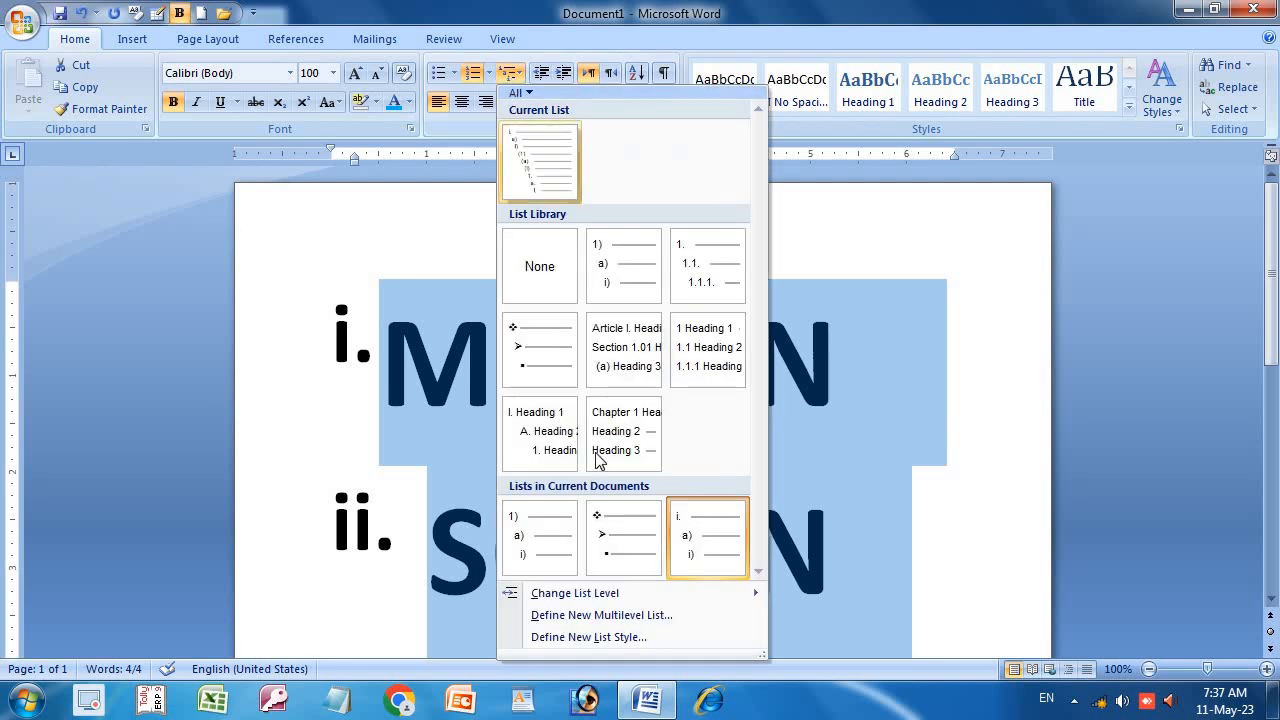
left_click(587, 638)
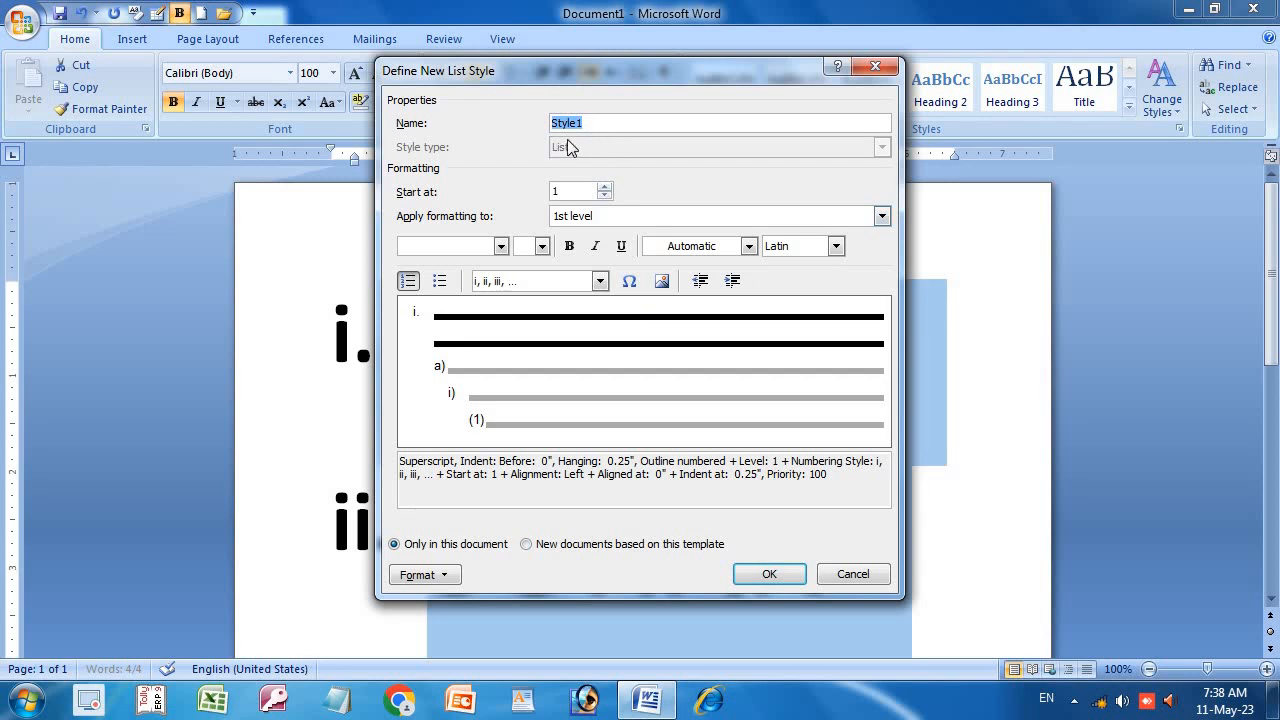
left_click(605, 196)
left_click(607, 187)
left_click(605, 197)
Step: Choose the 5th level of the list style and set its font color to red
left_click(600, 217)
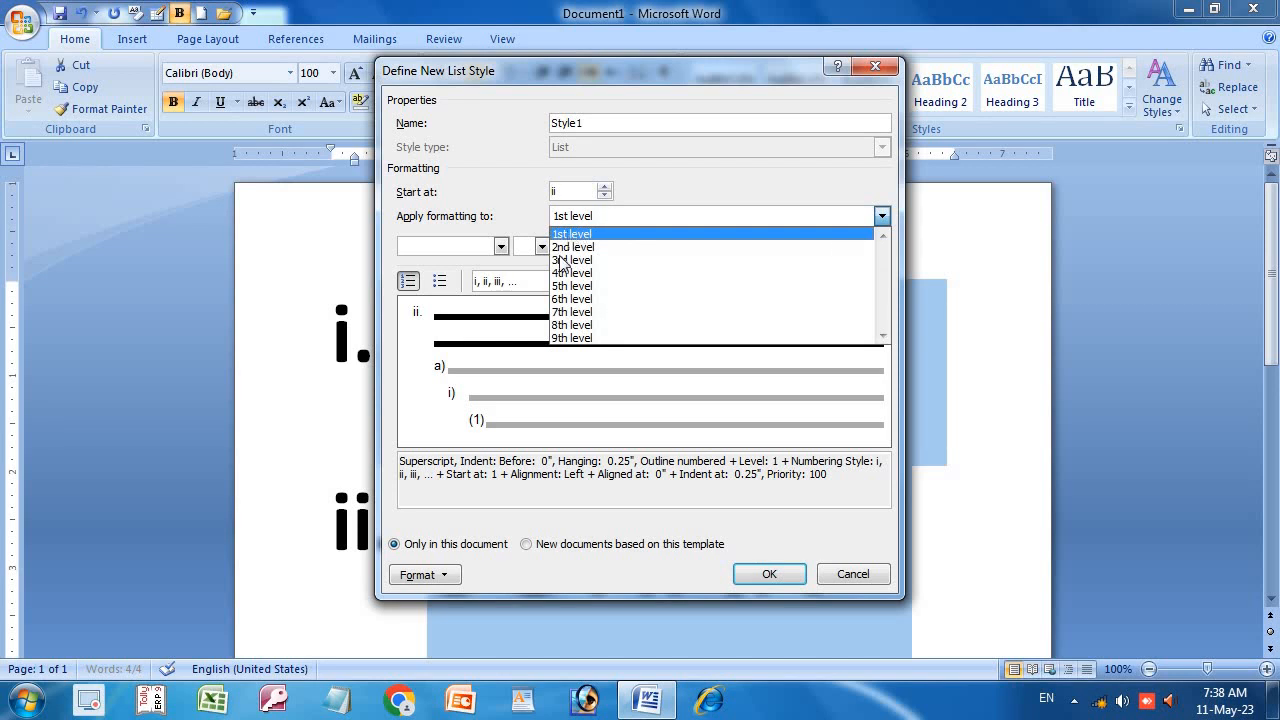
left_click(586, 286)
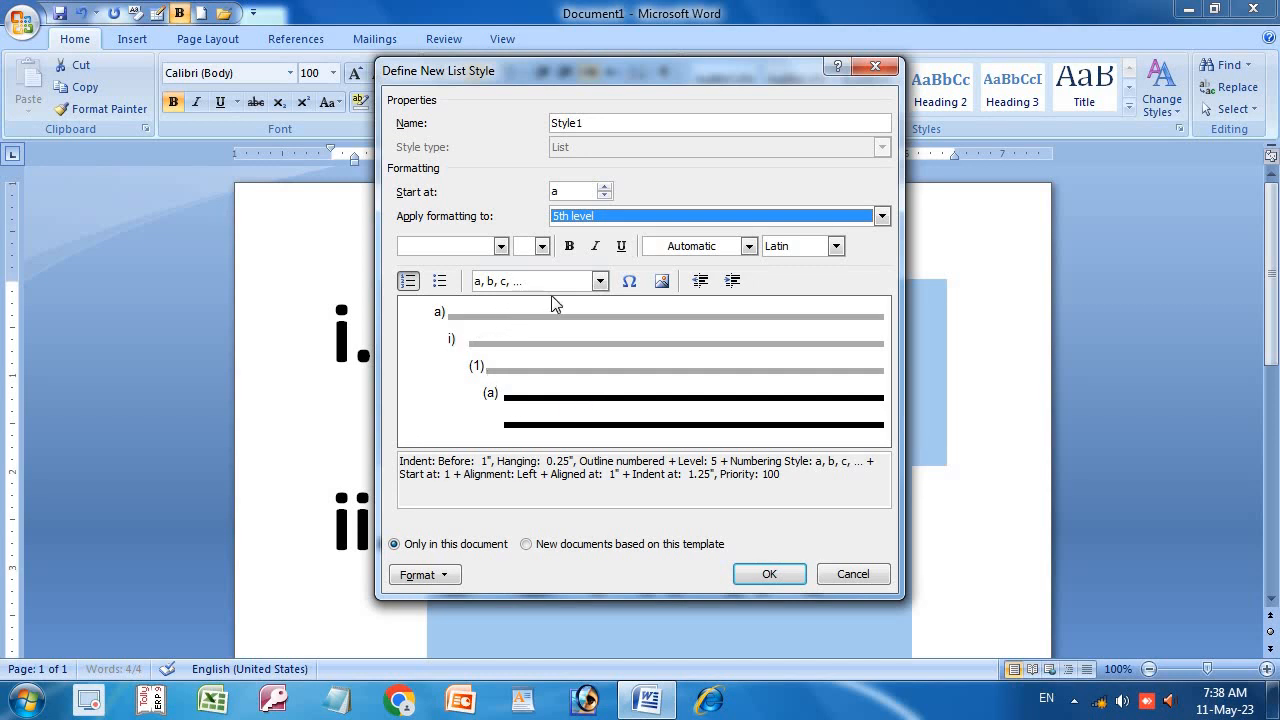
left_click(497, 250)
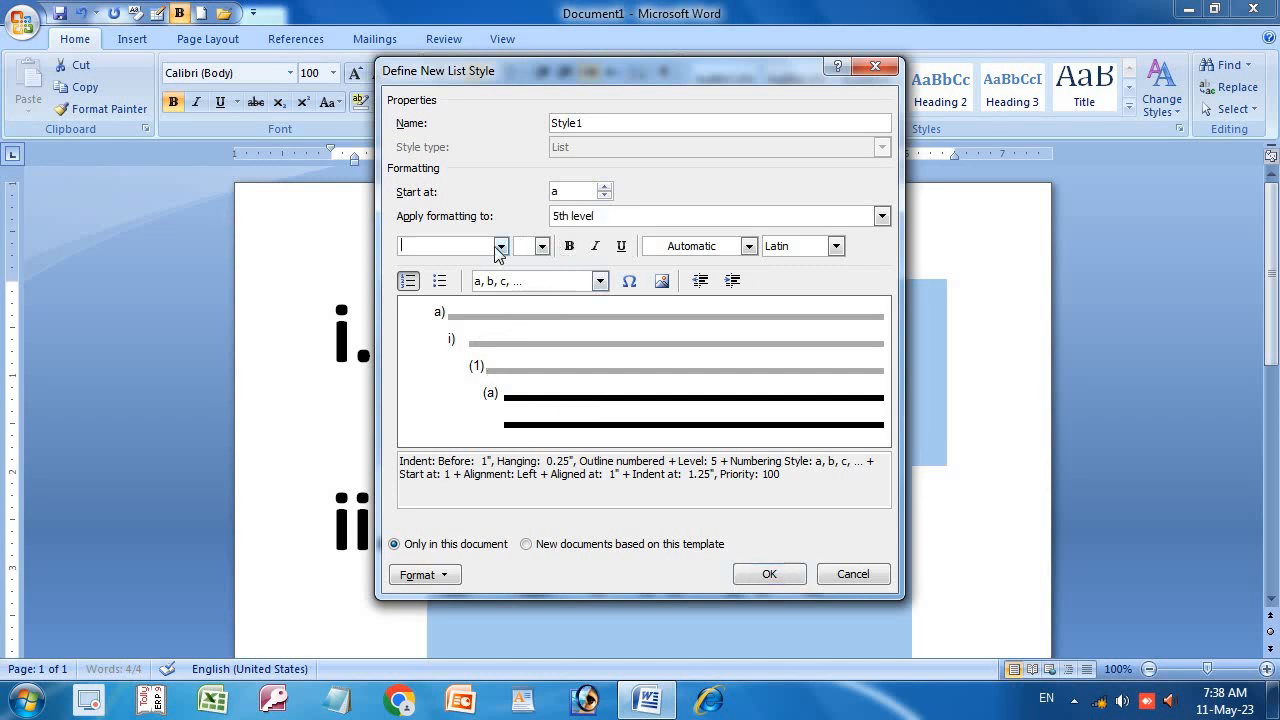
left_click(500, 250)
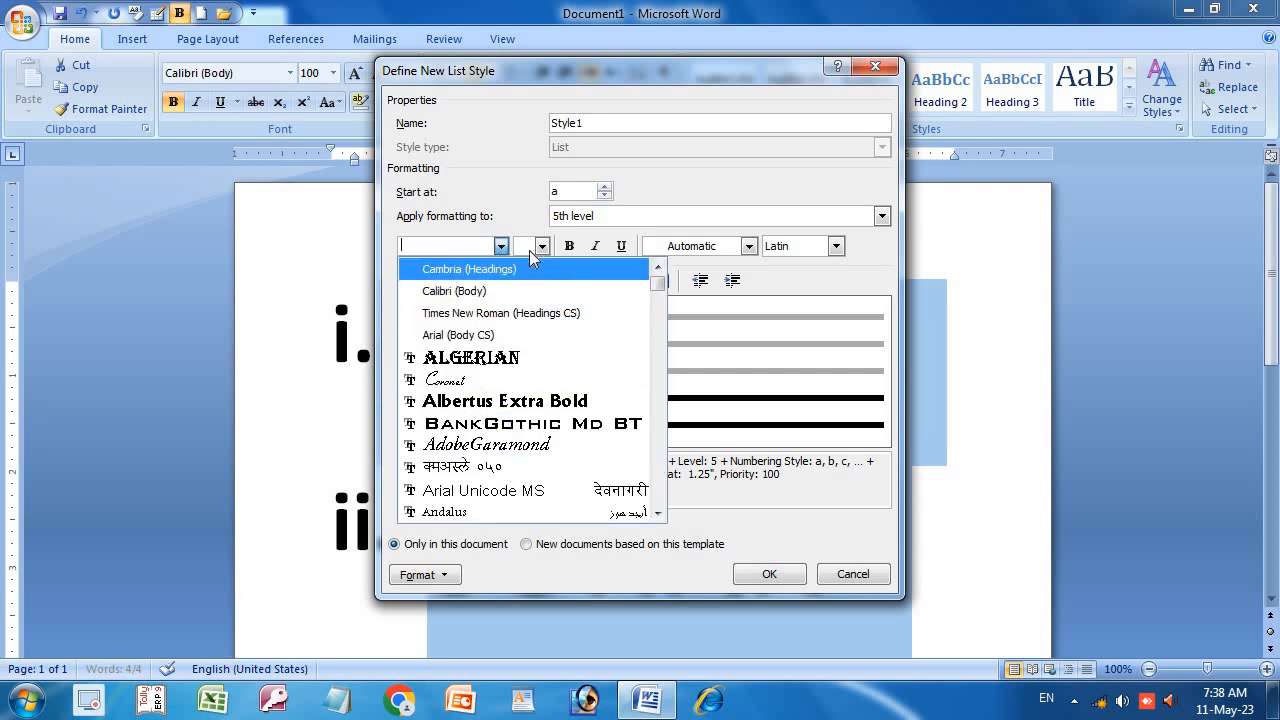
left_click(540, 248)
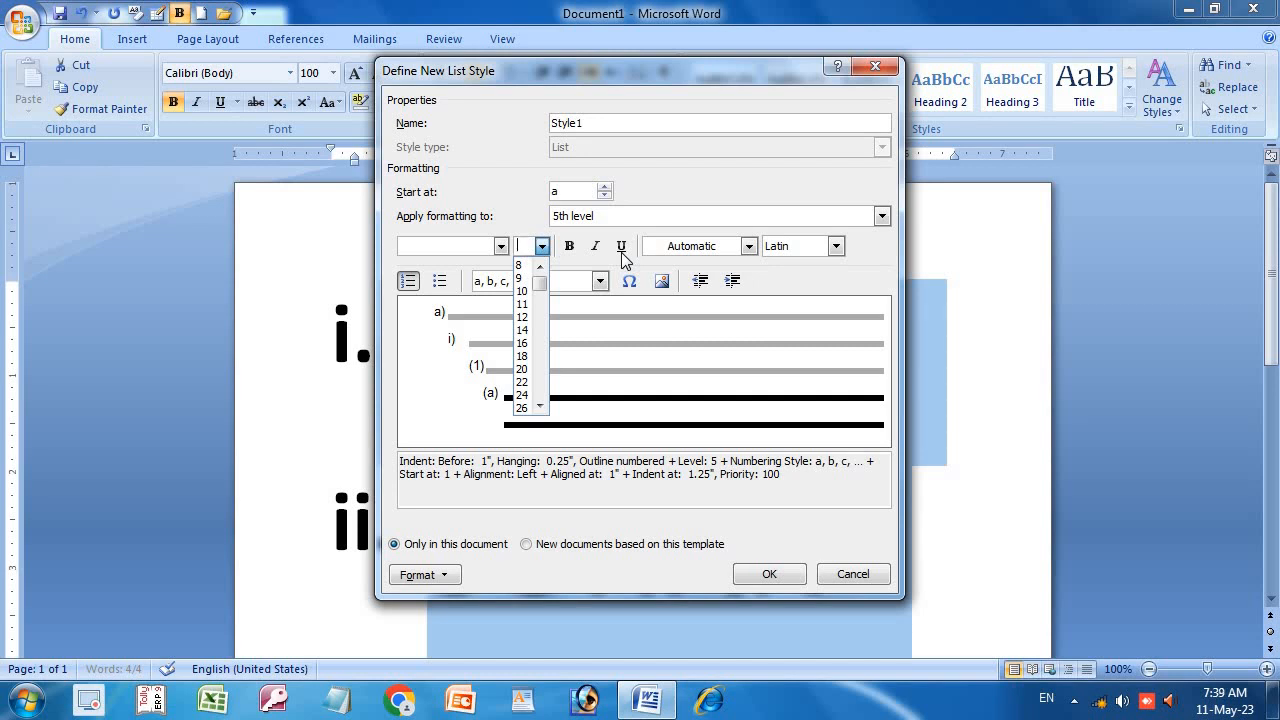
left_click(700, 248)
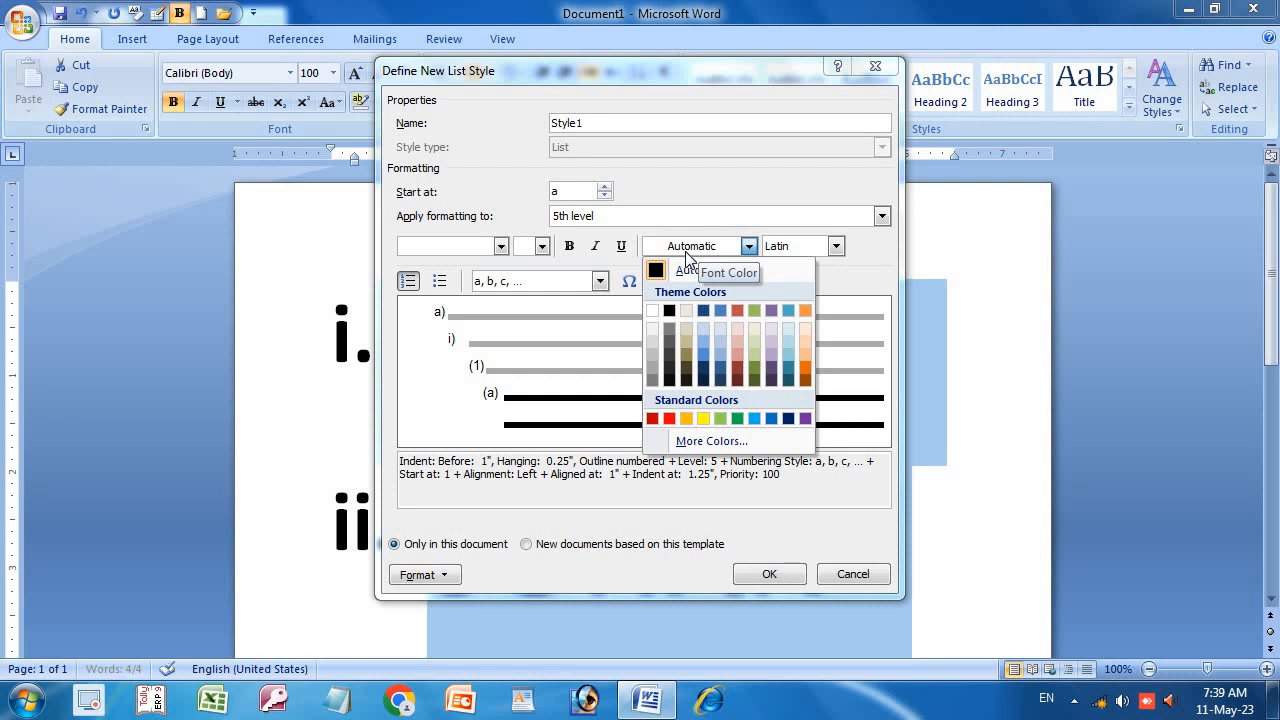
left_click(674, 416)
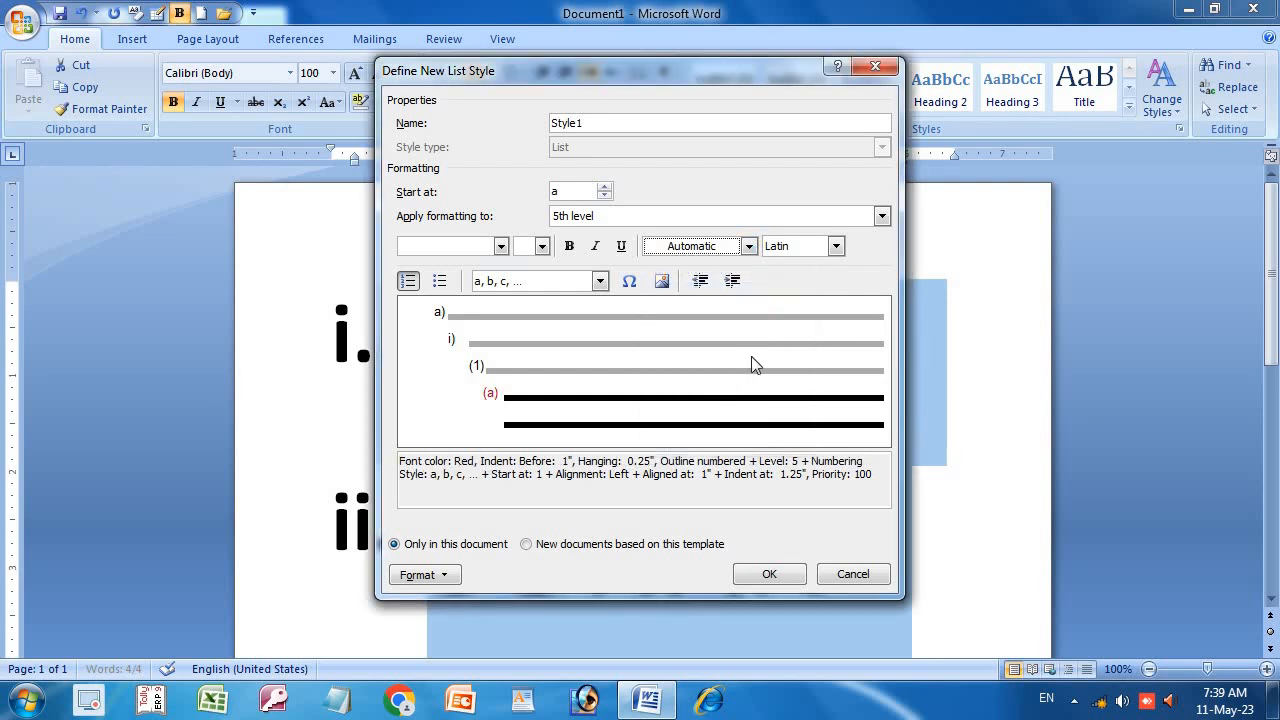
Step: Set the script of the 5th level's formatting to Complex
left_click(806, 251)
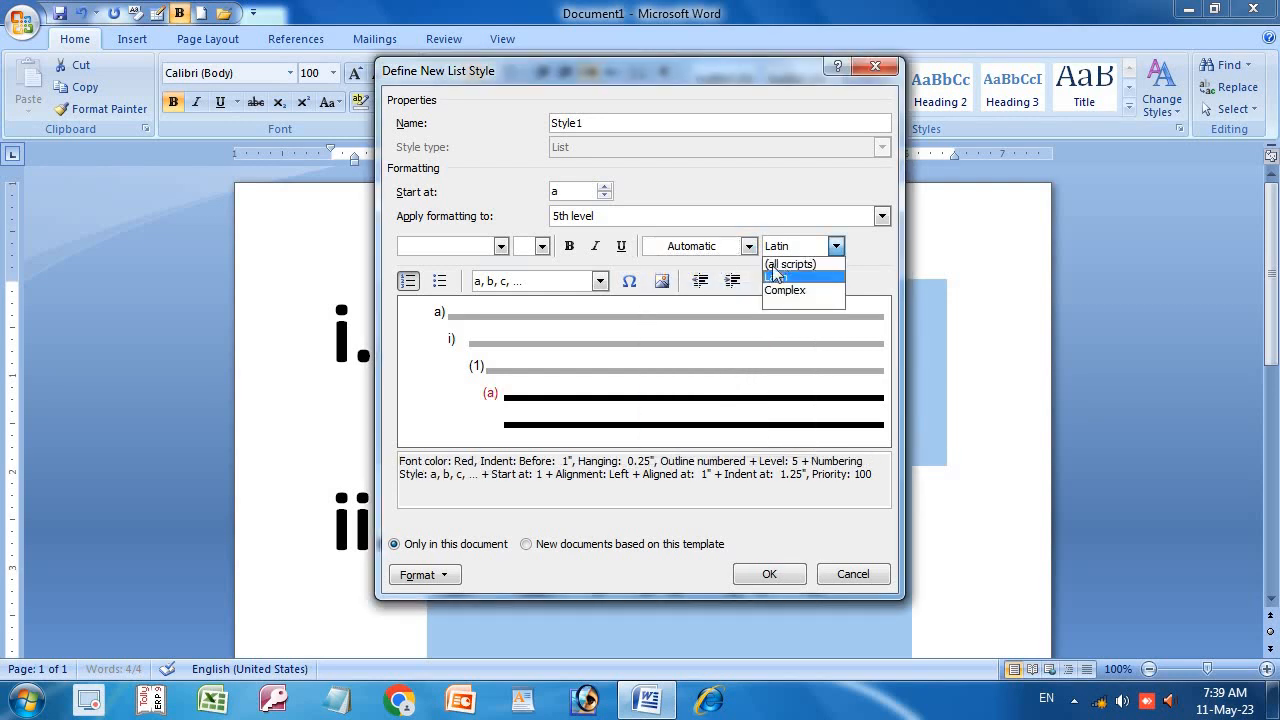
left_click(782, 290)
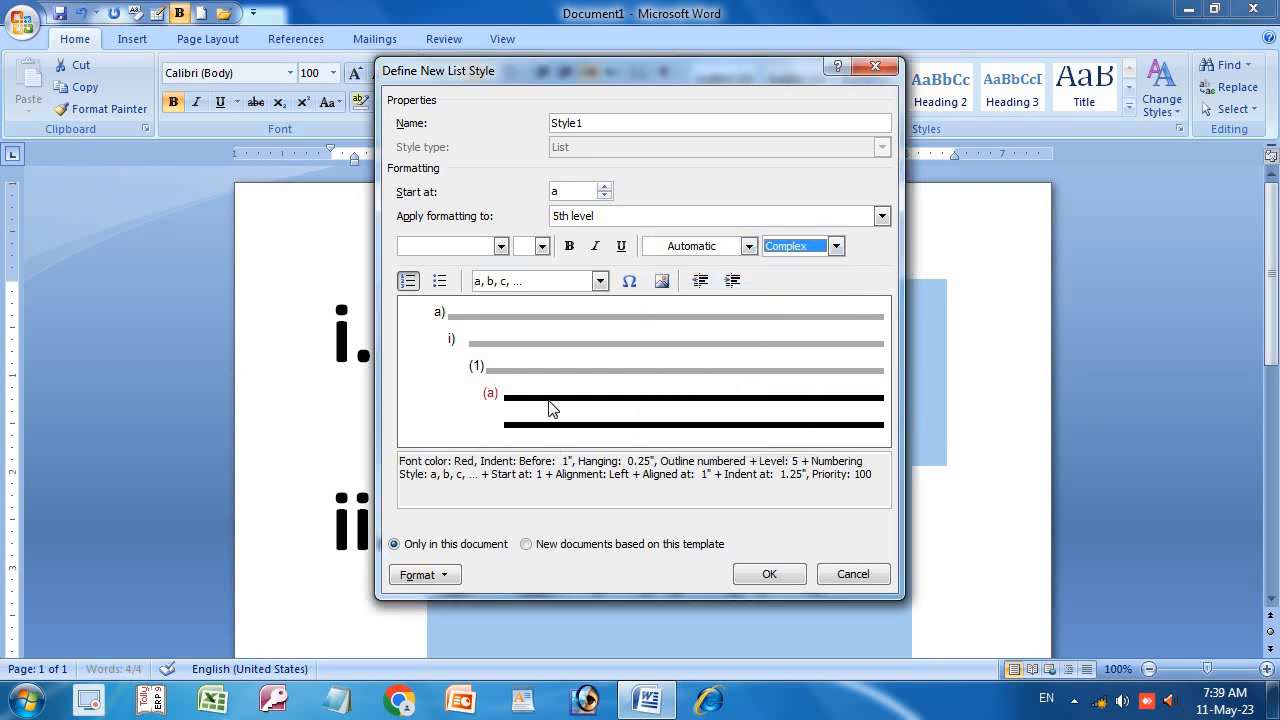
left_click(795, 249)
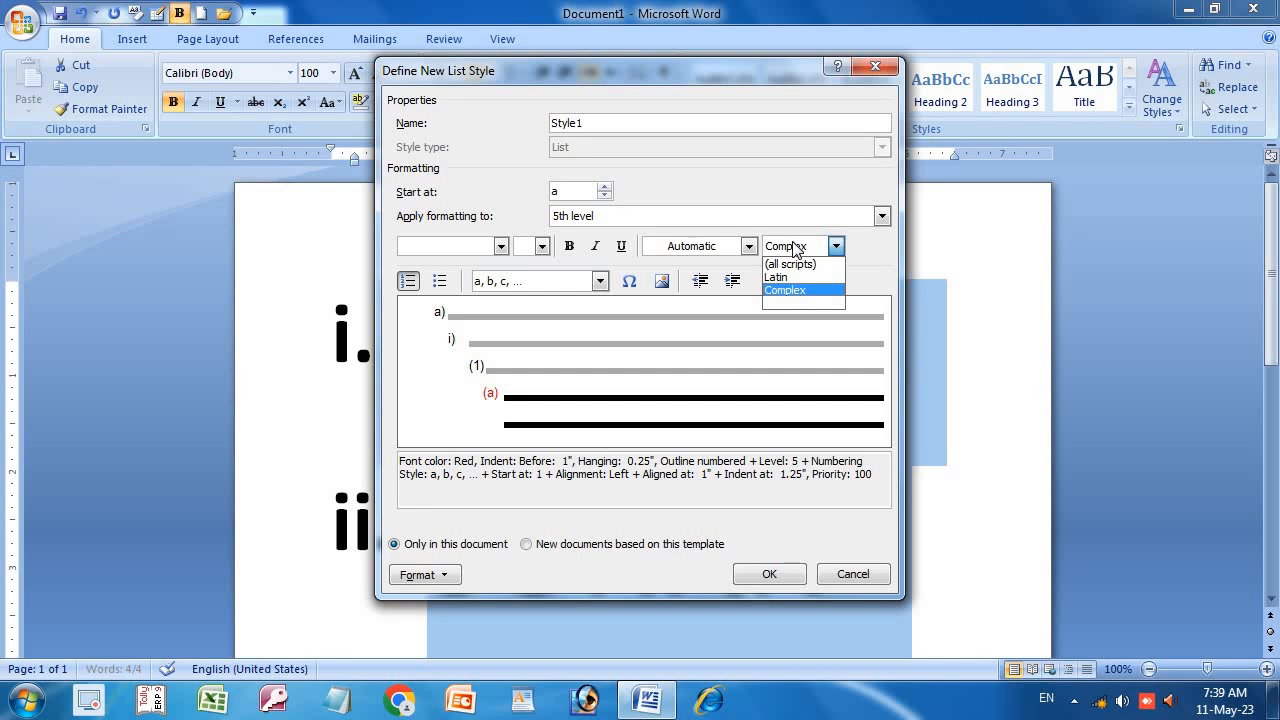
left_click(619, 296)
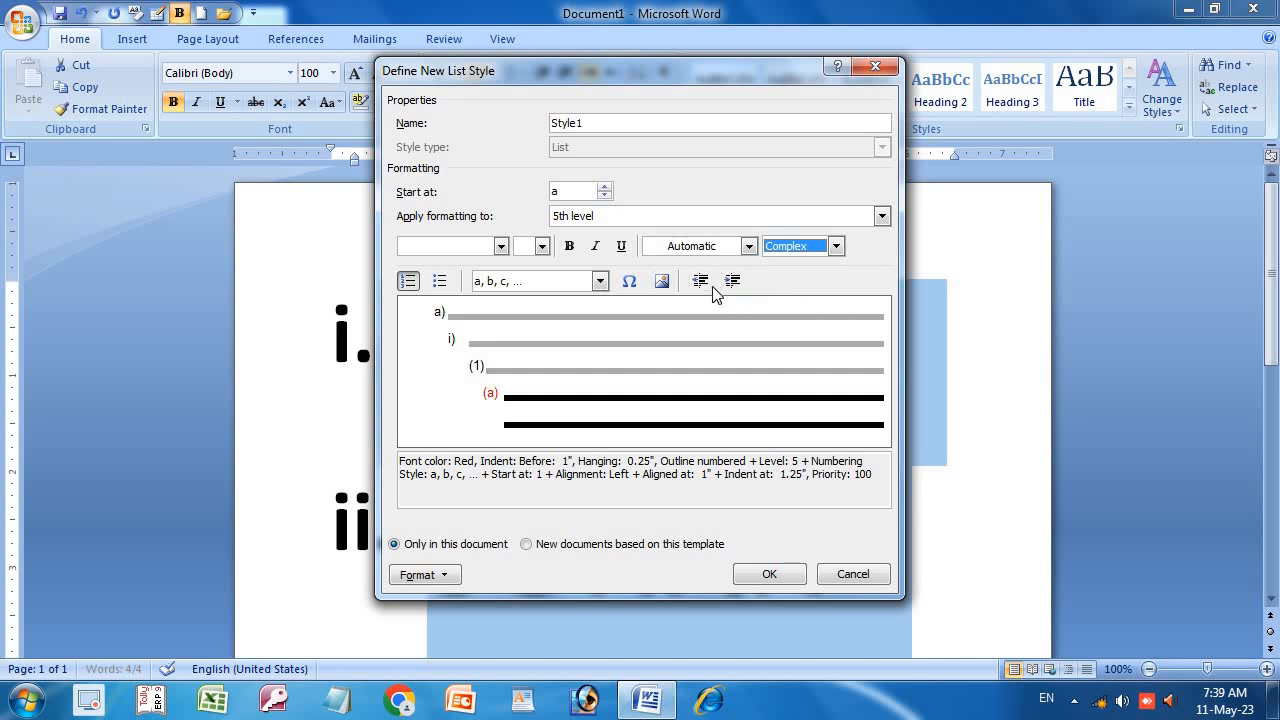
Step: Give the 5th level's number the Shadow font effect and apply the new list style to both names
left_click_drag(718, 73, 729, 184)
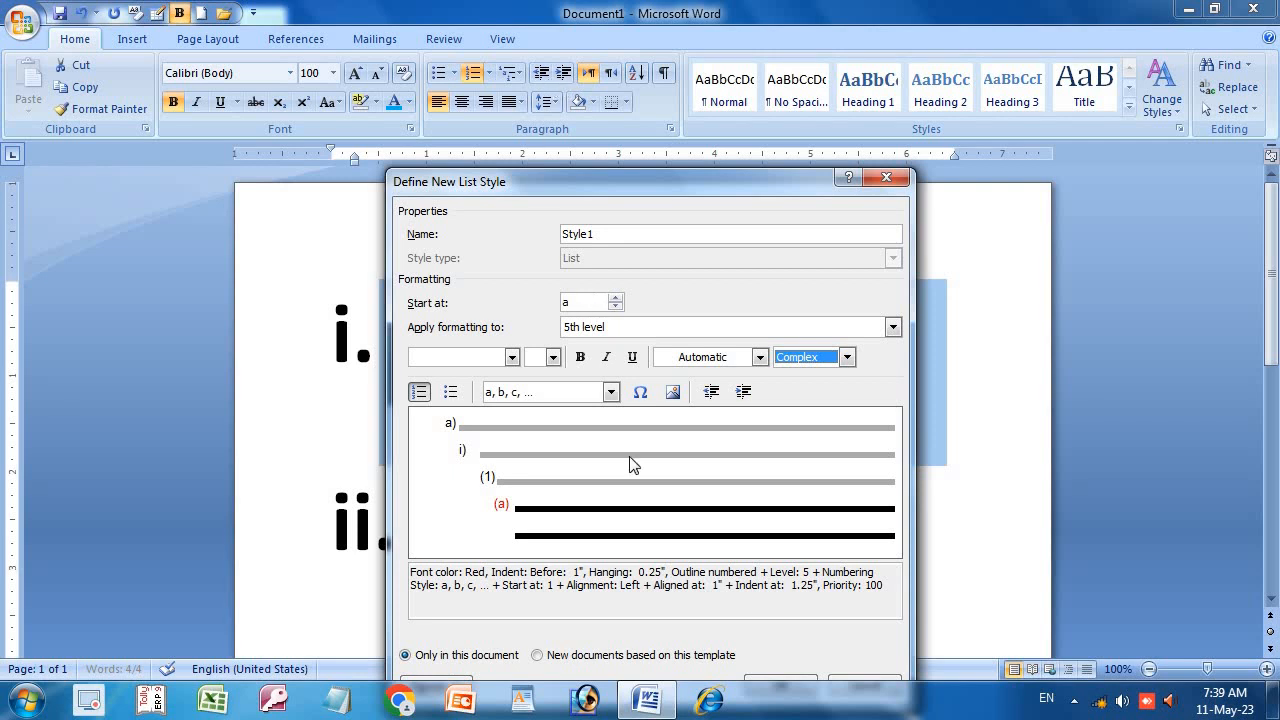
left_click_drag(736, 186, 787, 119)
left_click(490, 619)
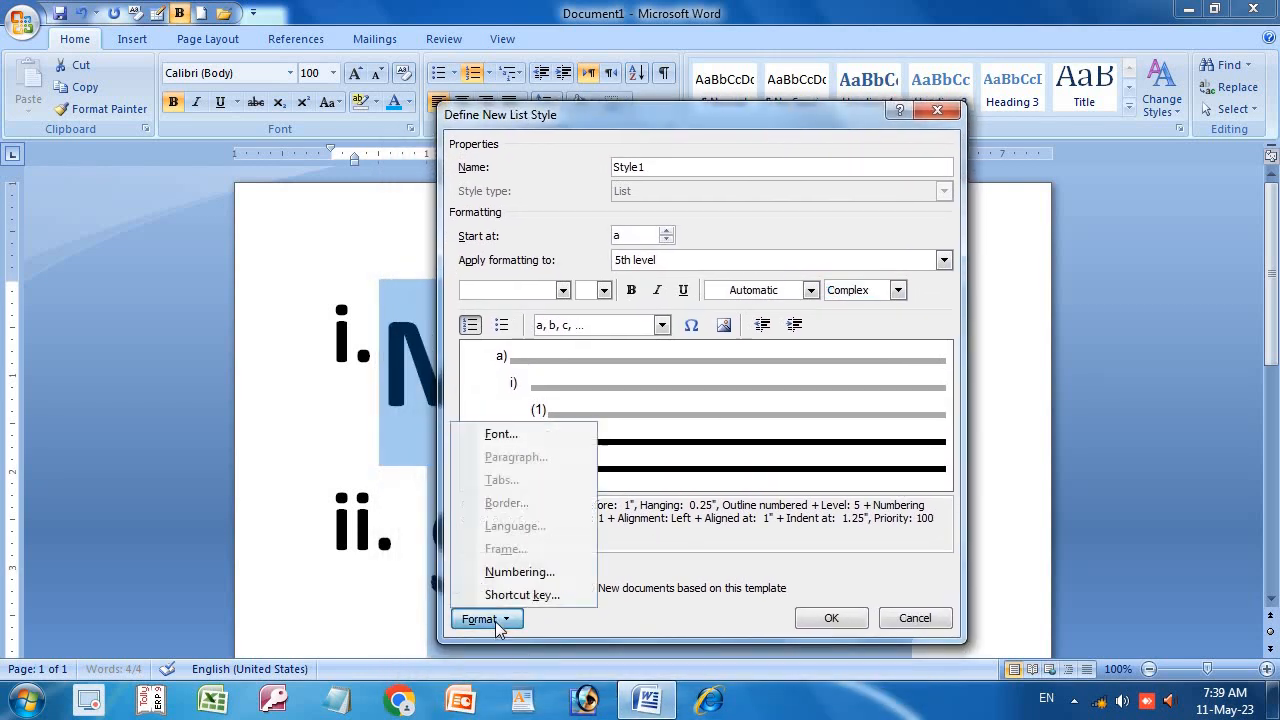
left_click(502, 433)
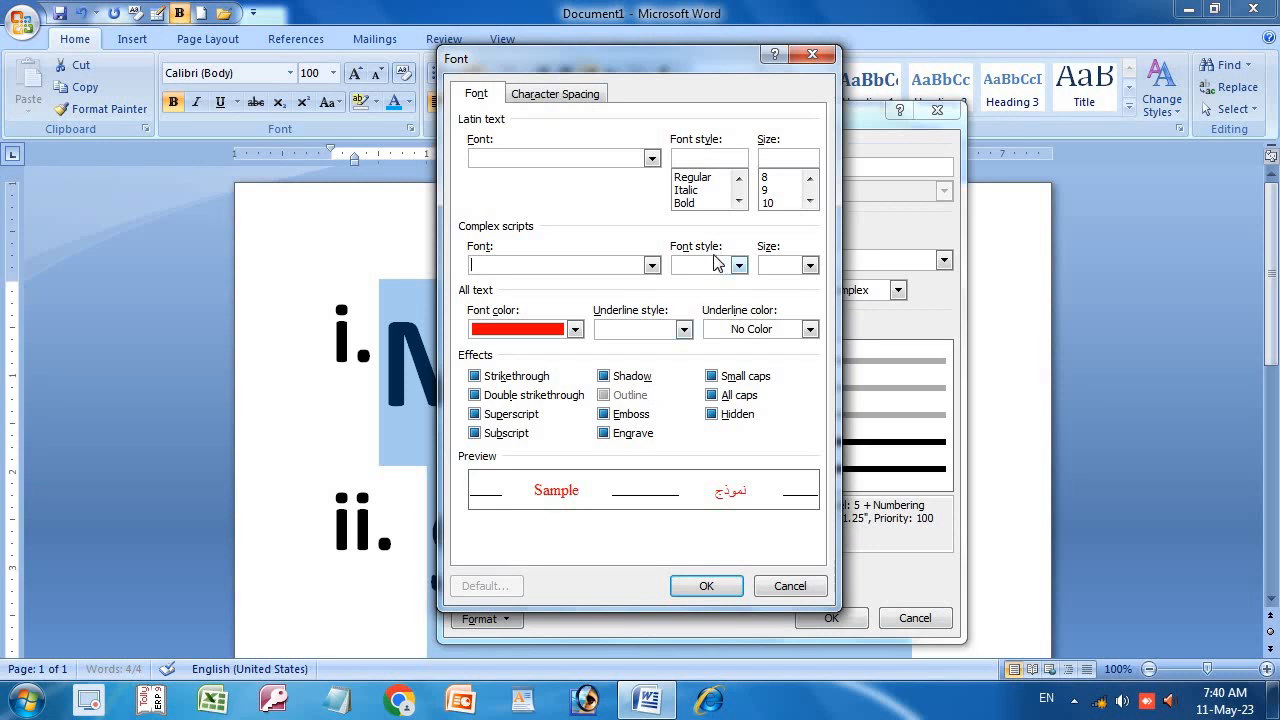
left_click(603, 377)
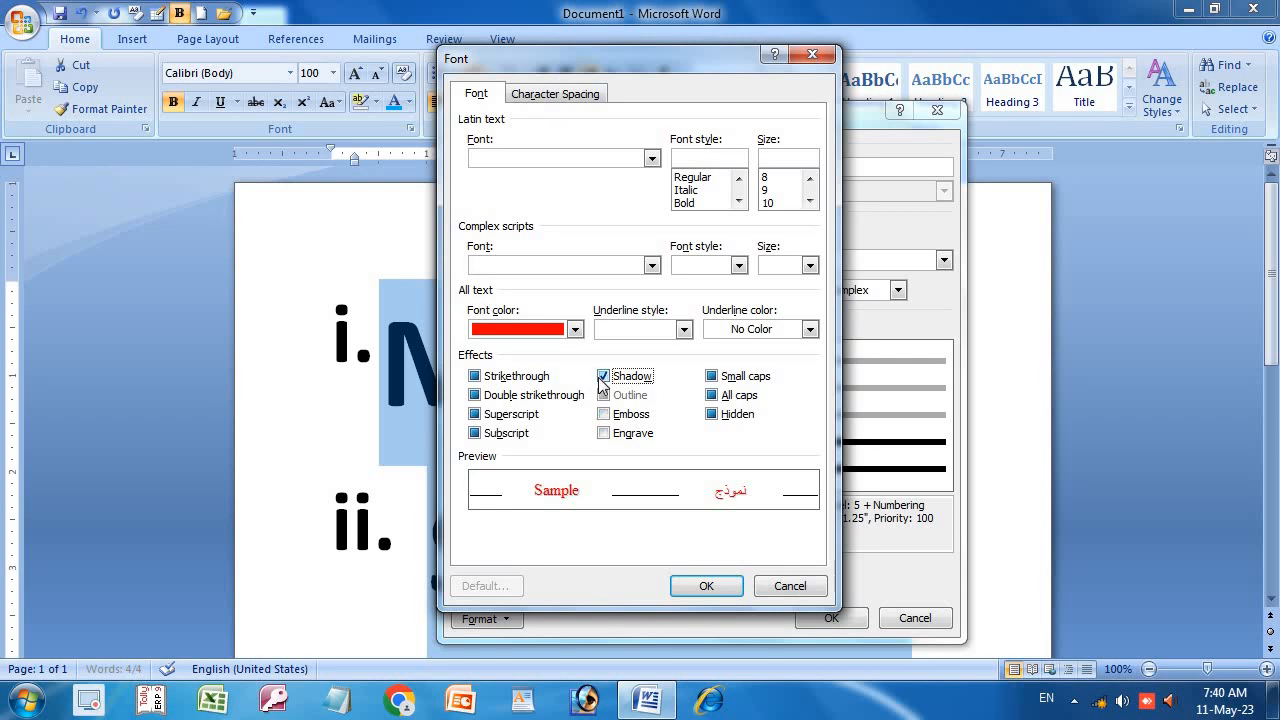
left_click(603, 377)
left_click(602, 378)
left_click(602, 378)
left_click(602, 378)
left_click(602, 378)
left_click(603, 378)
left_click(603, 378)
left_click(603, 378)
left_click(603, 378)
left_click(605, 379)
left_click(605, 379)
left_click(605, 379)
left_click(605, 379)
left_click(605, 379)
left_click(605, 379)
left_click(605, 379)
left_click(605, 379)
left_click(605, 379)
left_click(700, 586)
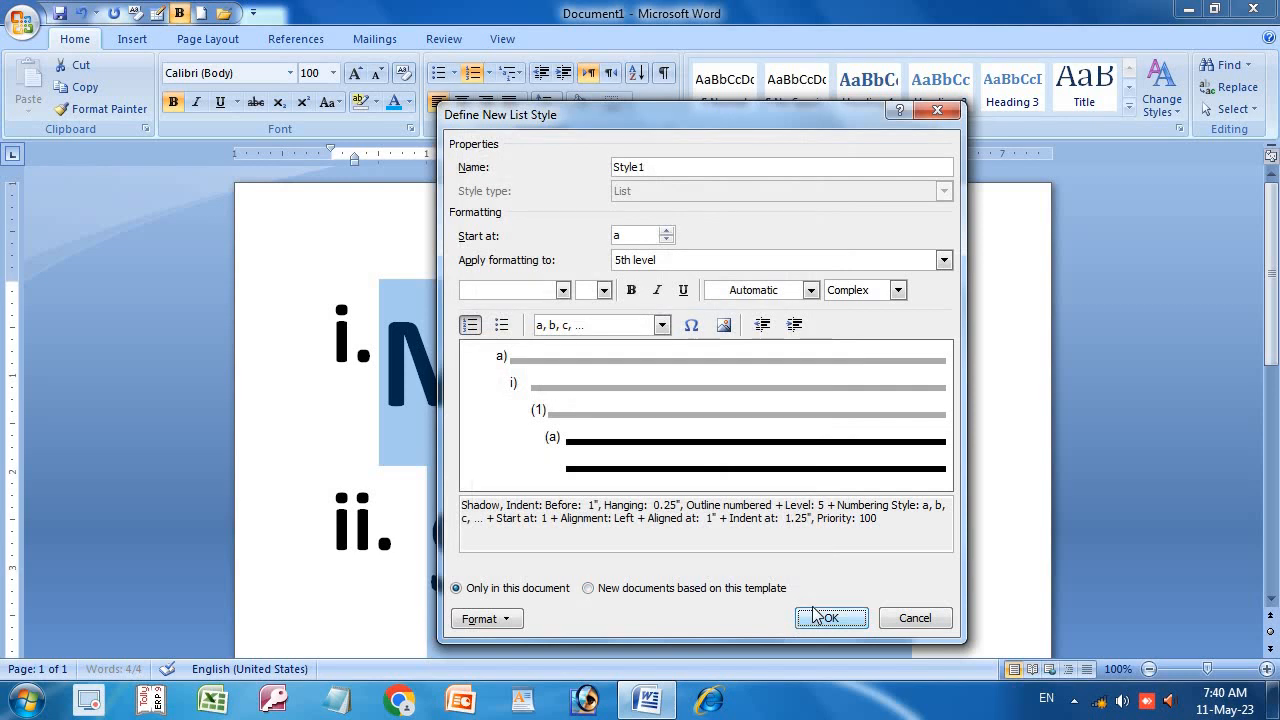
left_click(801, 620)
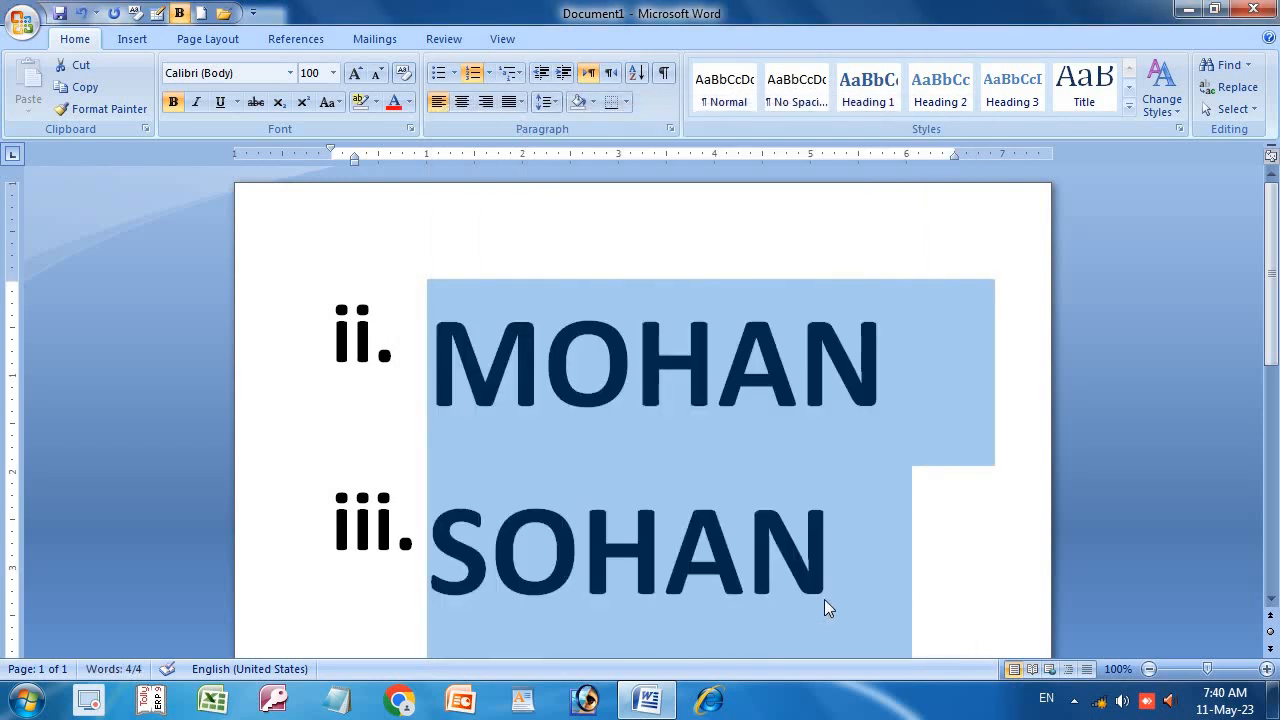
Step: Review the list level options of the new list style and deselect the two names
left_click(511, 76)
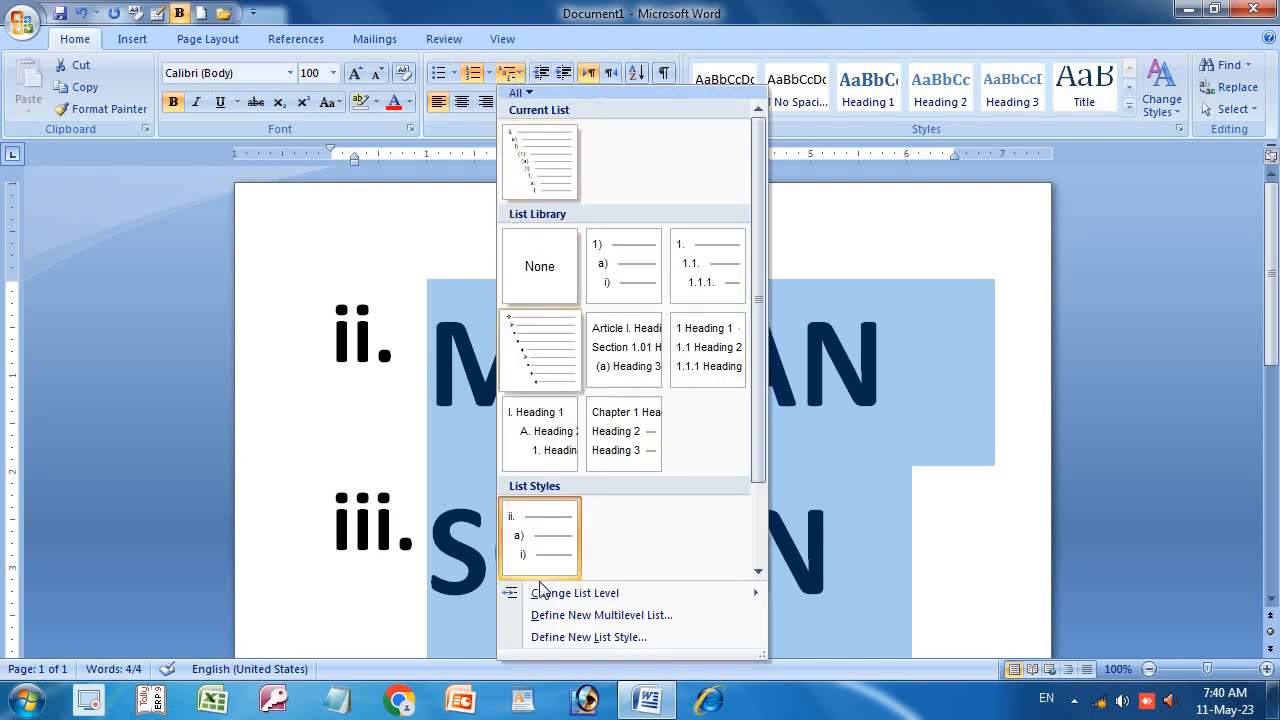
mouse_move(576, 603)
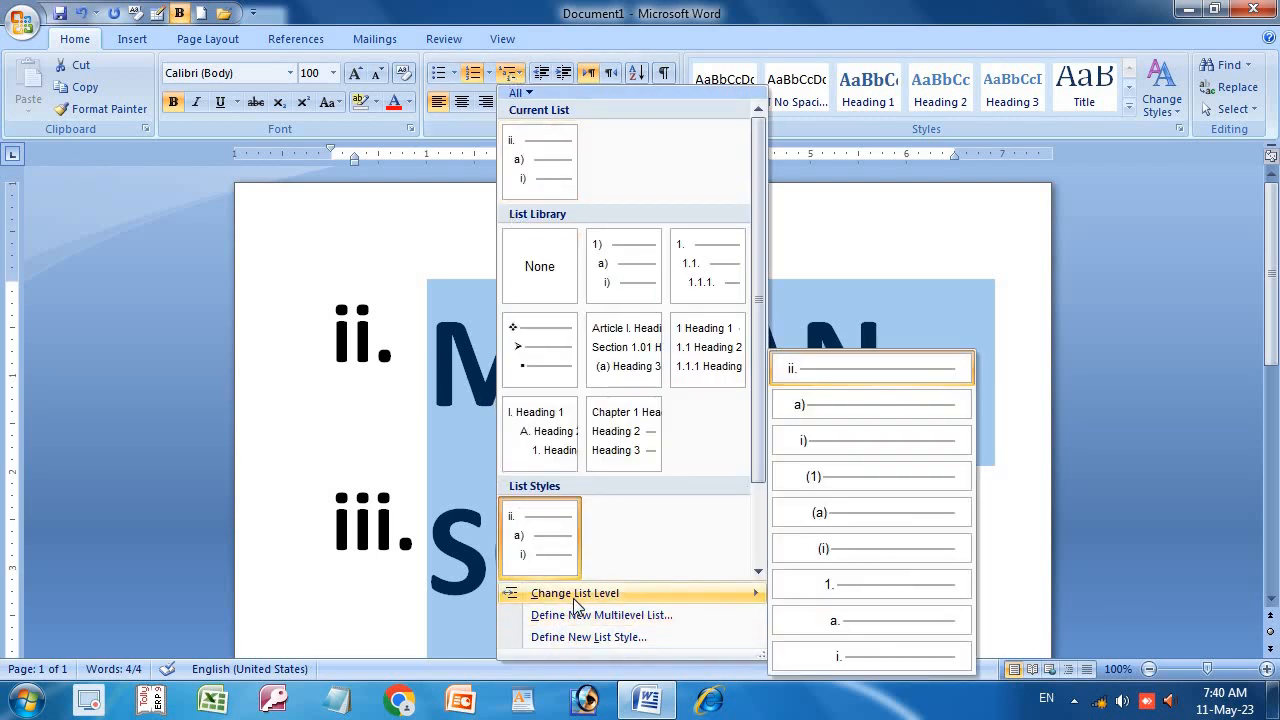
left_click(511, 76)
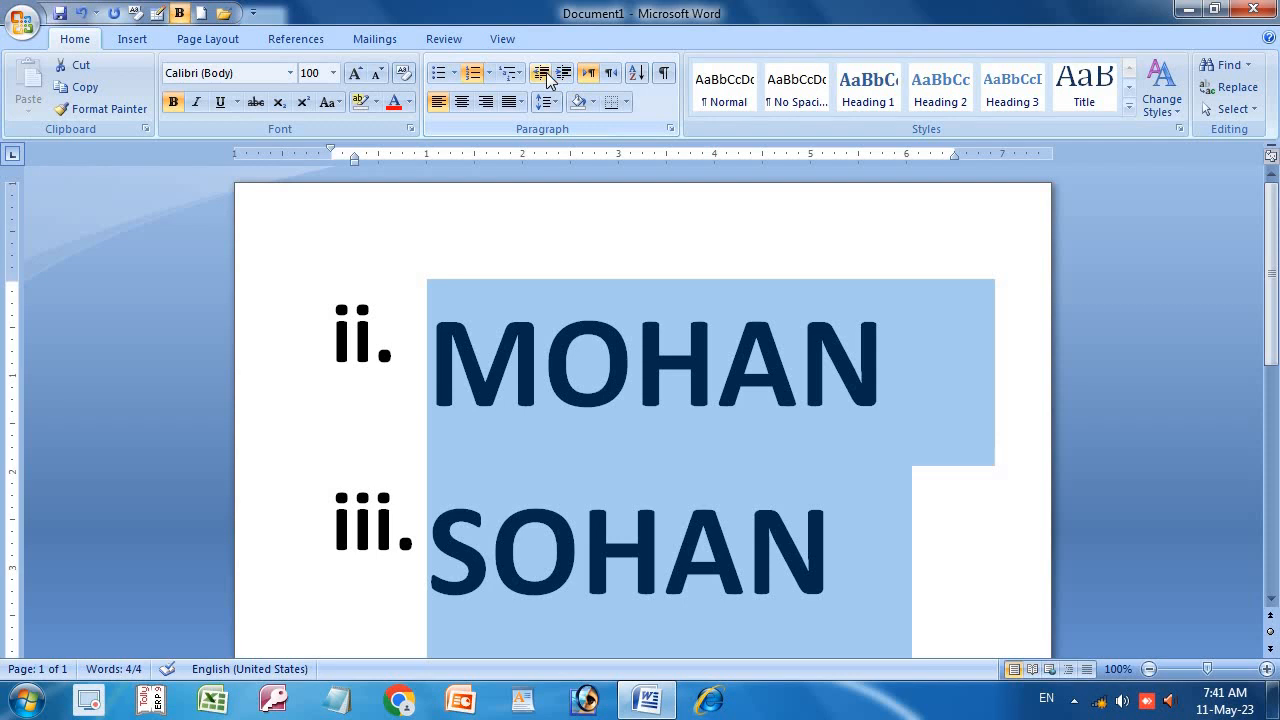
left_click(627, 349)
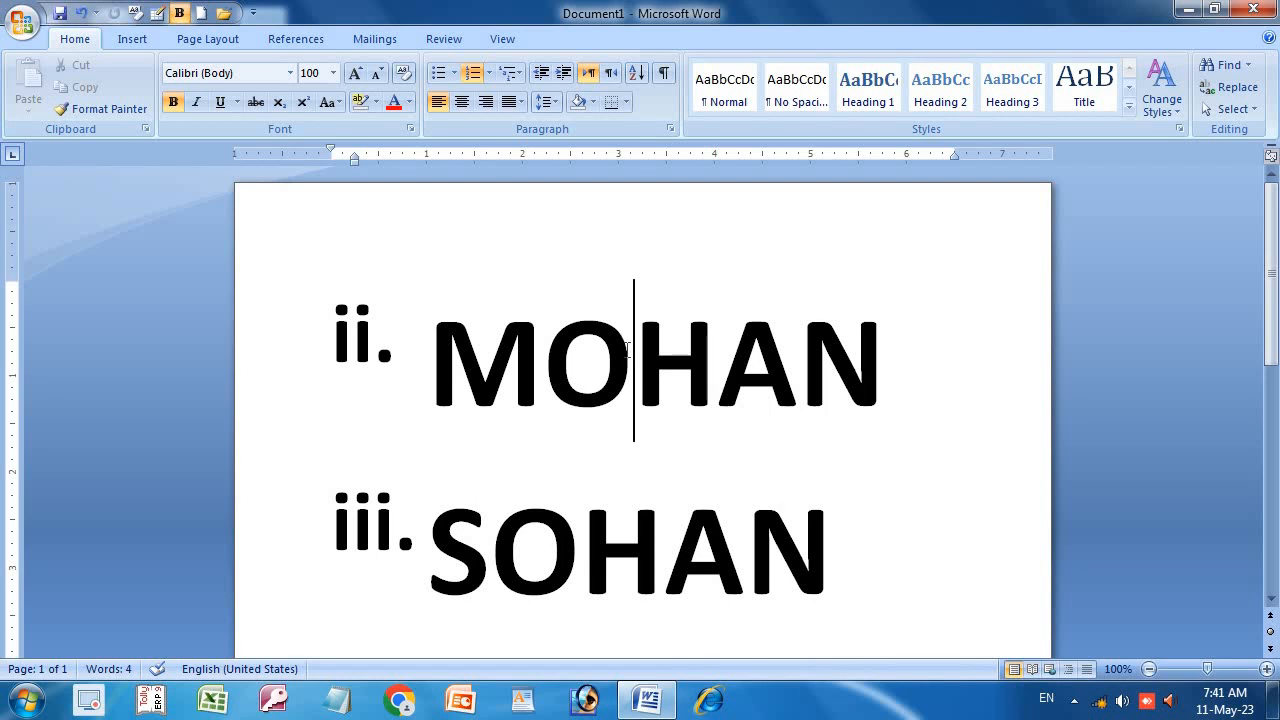
Step: Clear the two numbered names from the document and generate sample paragraphs with =rand()
key("Delete")
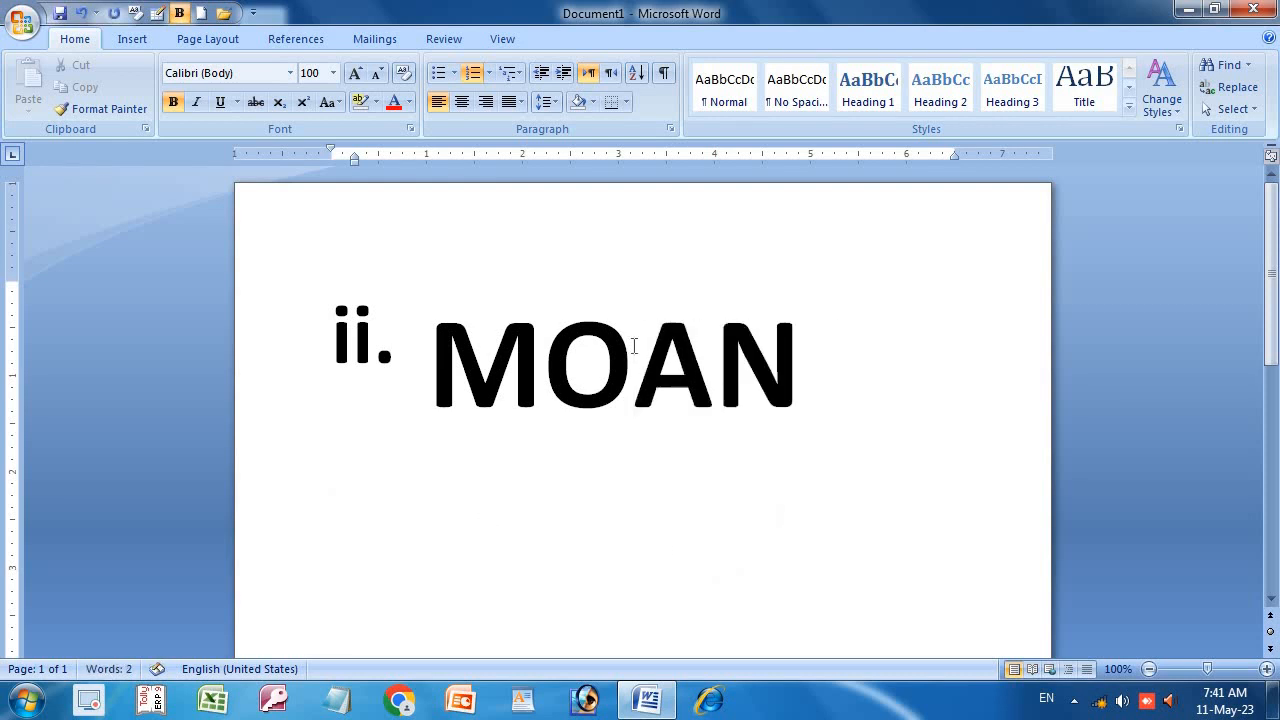
double_click(632, 350)
key("Delete")
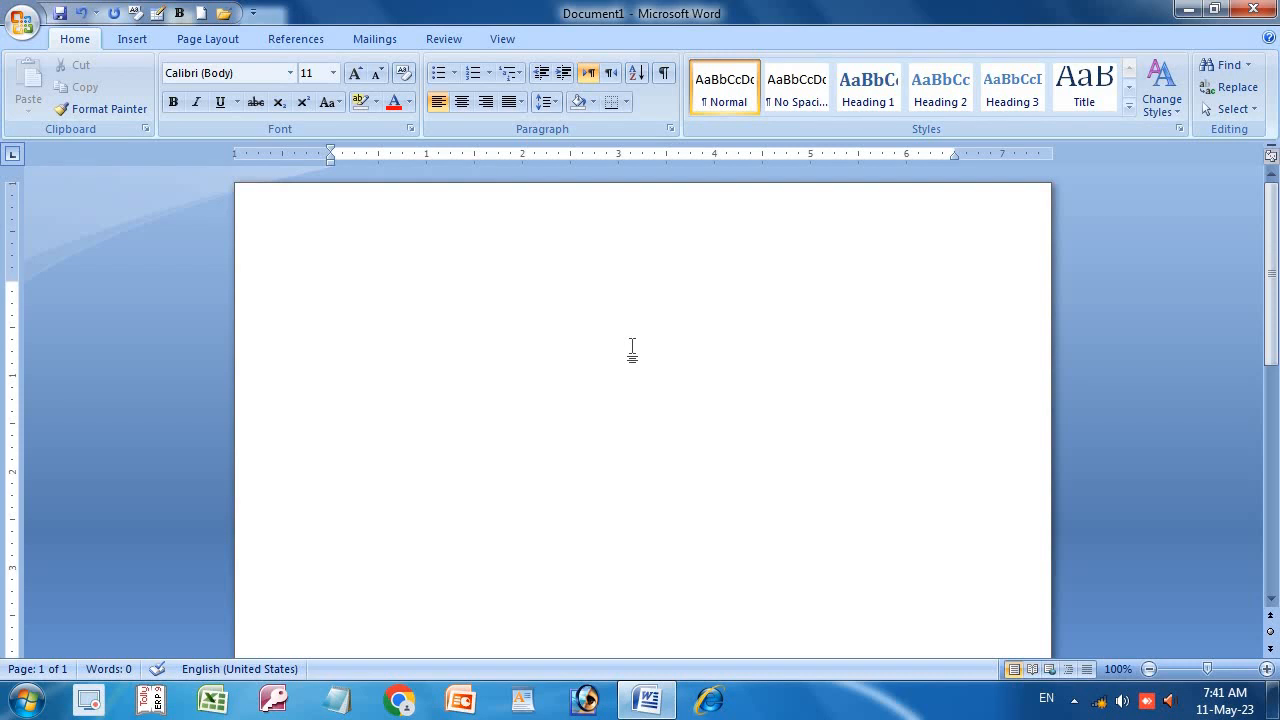
type("=rand()")
key("Return")
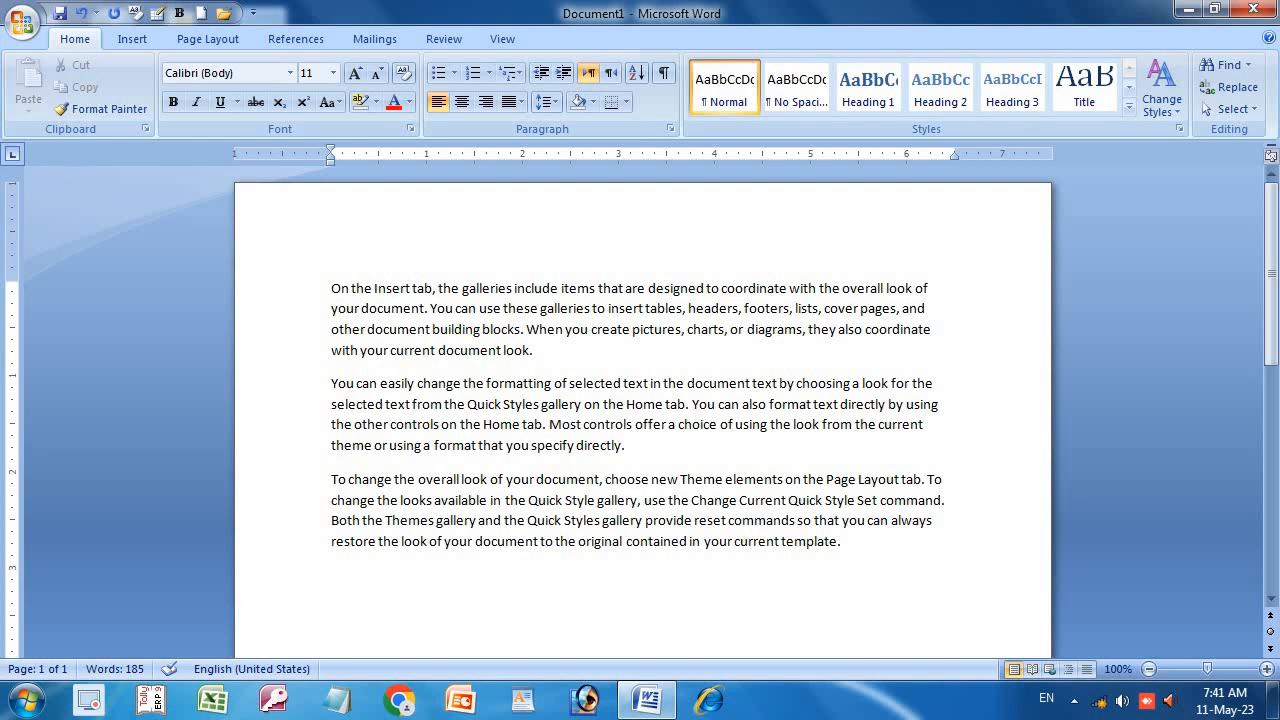
Step: Join the three sample paragraphs into one continuous paragraph by removing the breaks between them
left_click(332, 382)
key("BackSpace")
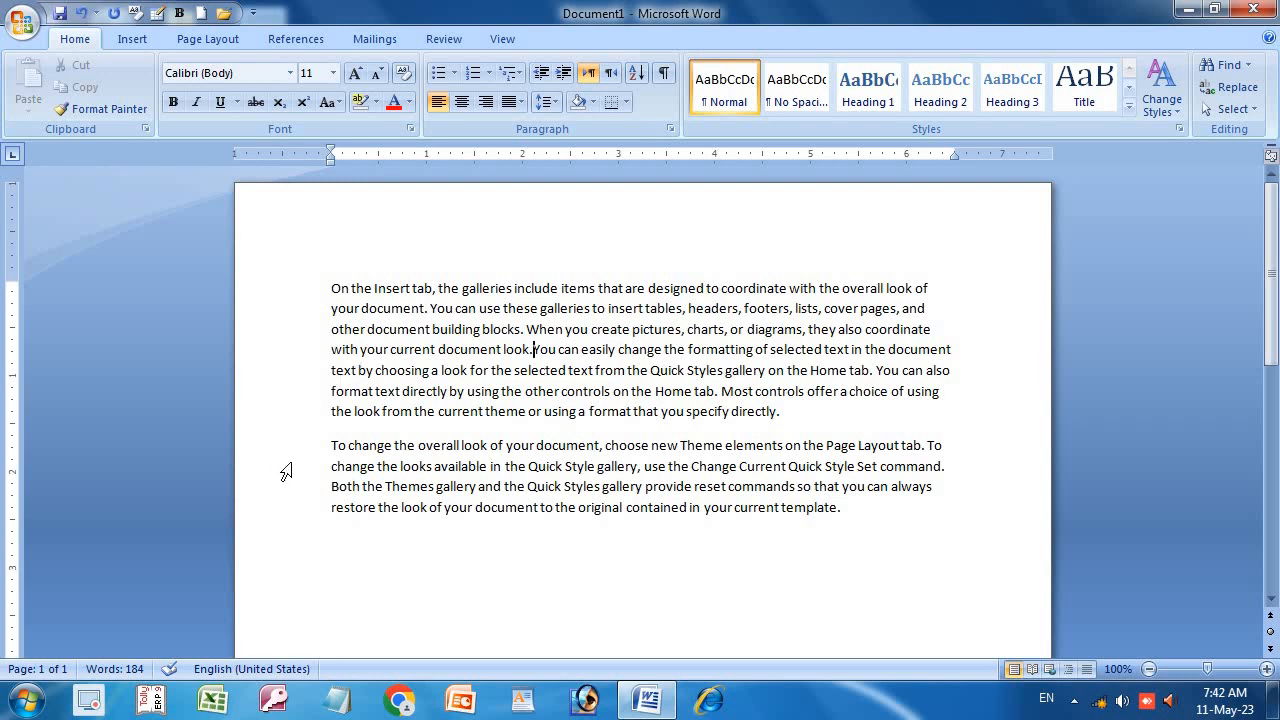
left_click(327, 444)
key("BackSpace")
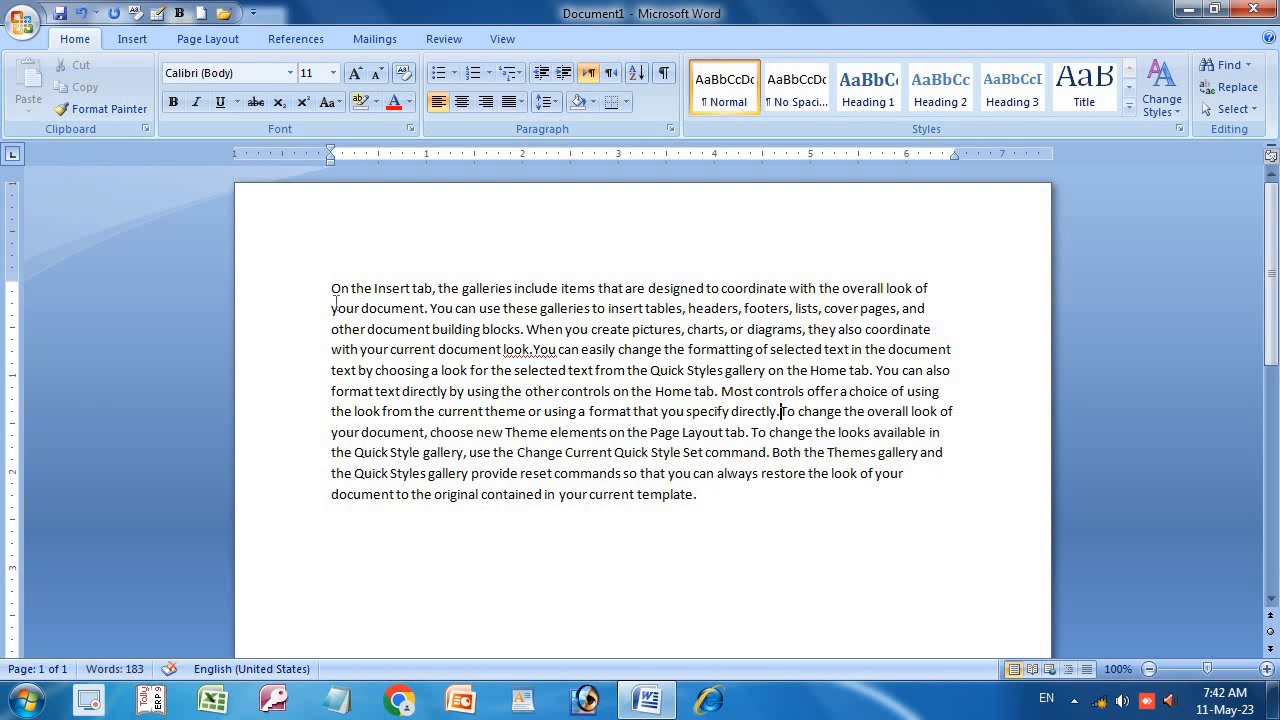
Step: Select the whole sample paragraph, increase its indent by three levels and bring it back to the margin
left_click_drag(335, 302, 488, 368)
left_click(620, 411)
left_click(331, 277)
left_click_drag(331, 288, 765, 468)
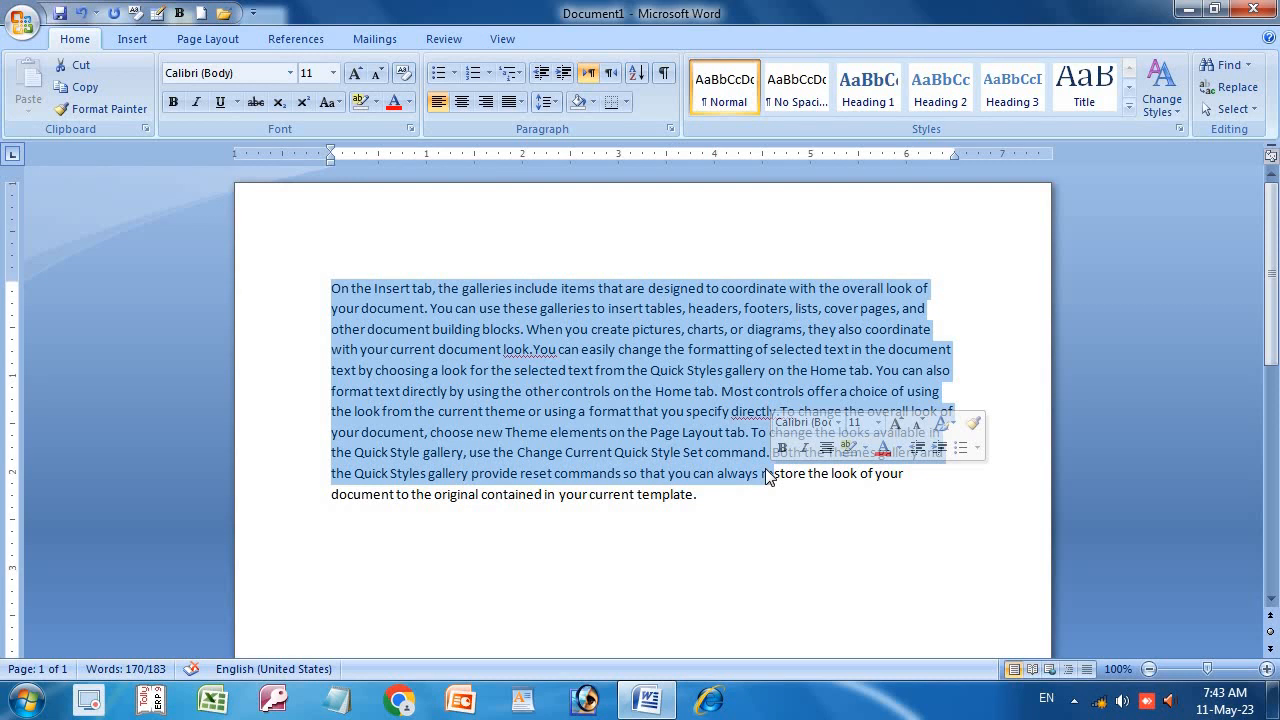
left_click(822, 376)
left_click_drag(314, 294, 699, 503)
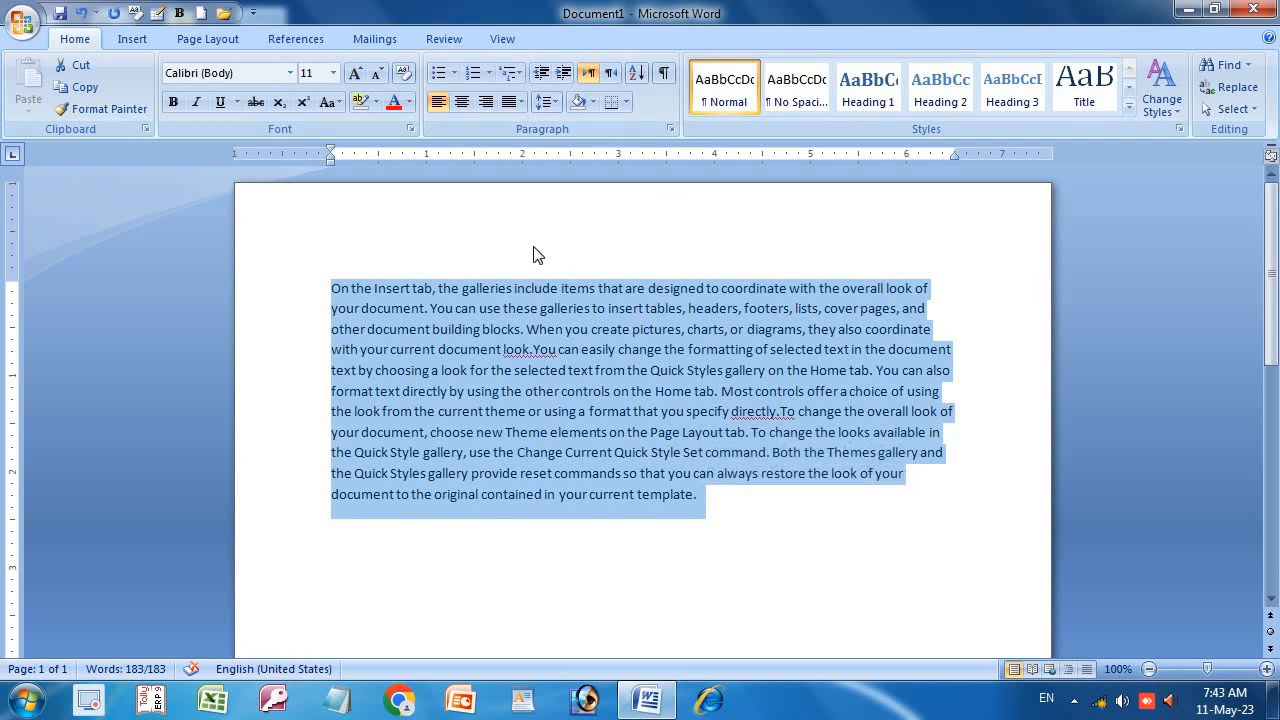
left_click(566, 74)
left_click(566, 74)
left_click(566, 74)
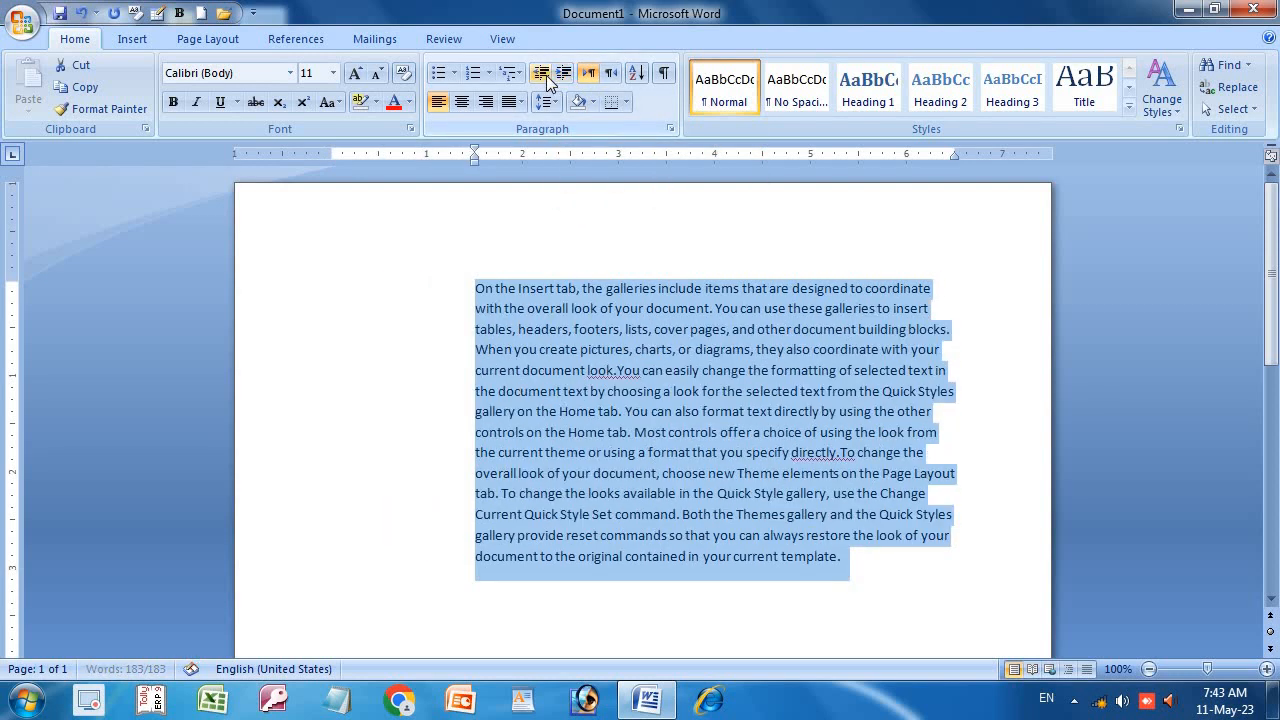
left_click(541, 74)
left_click(541, 74)
left_click(541, 74)
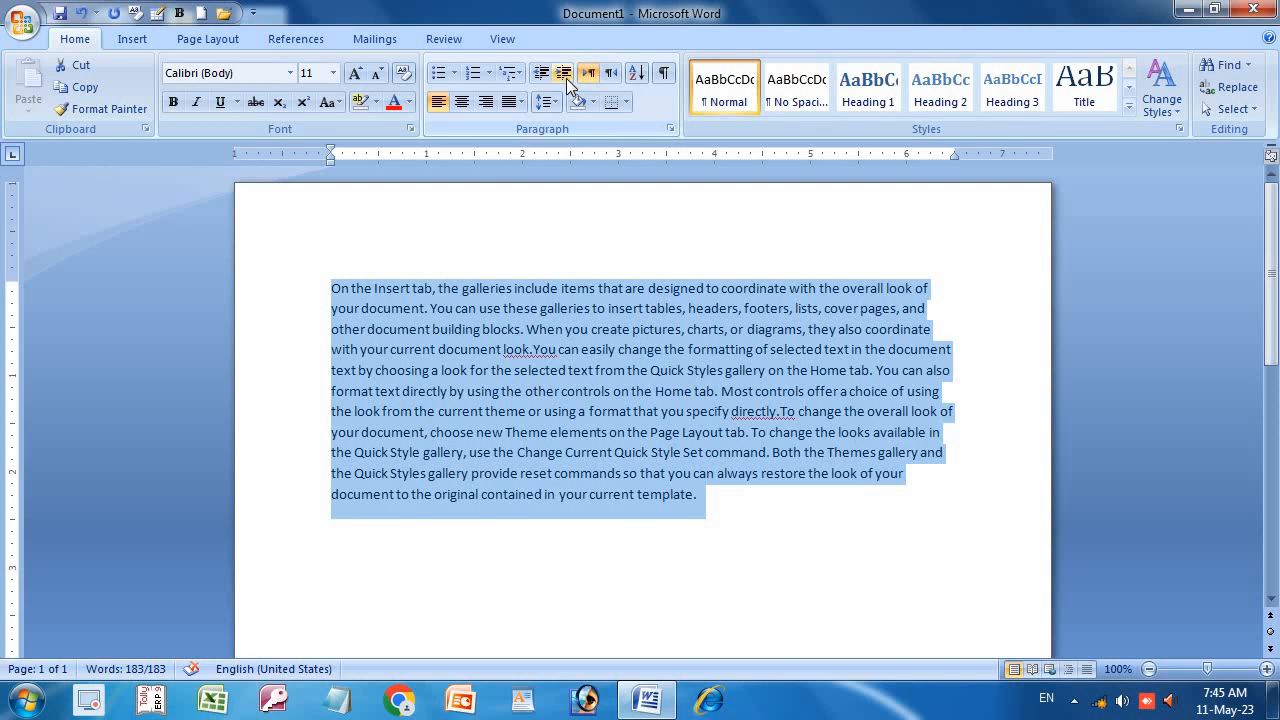
Step: Increase the selected paragraph's indent by four levels and decrease it by the same amount
left_click(566, 74)
left_click(566, 74)
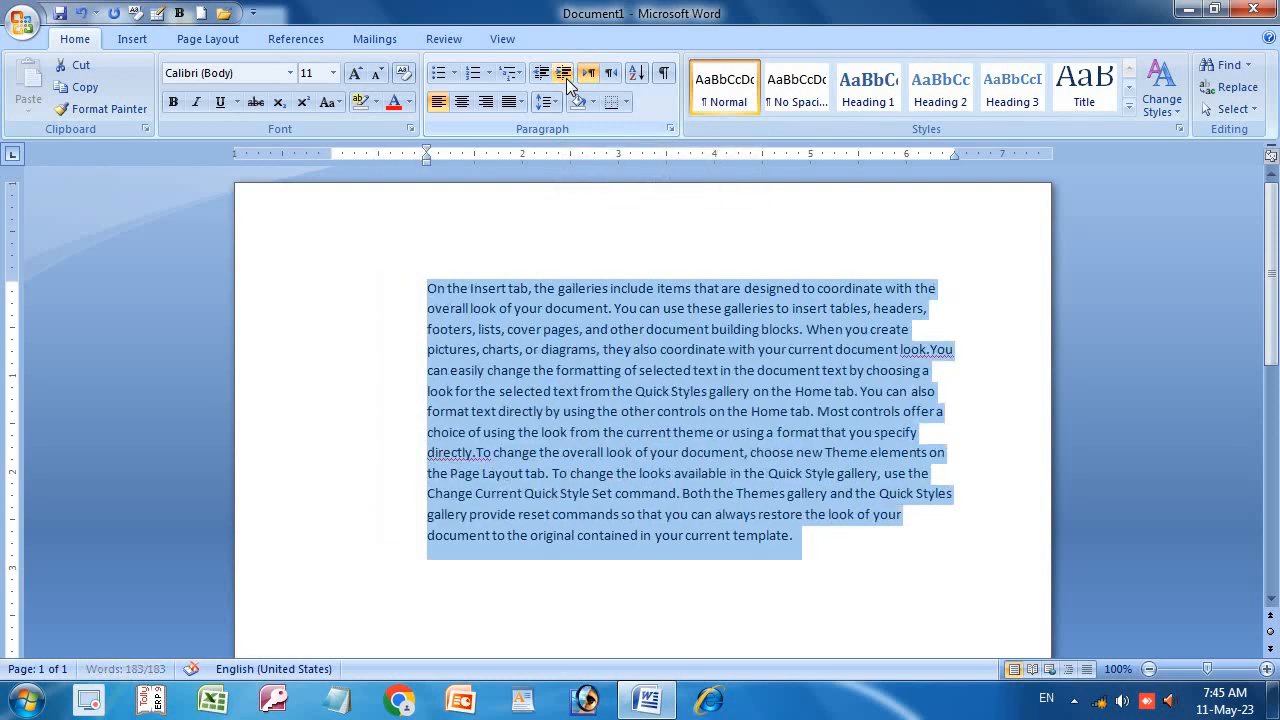
left_click(566, 78)
left_click(566, 78)
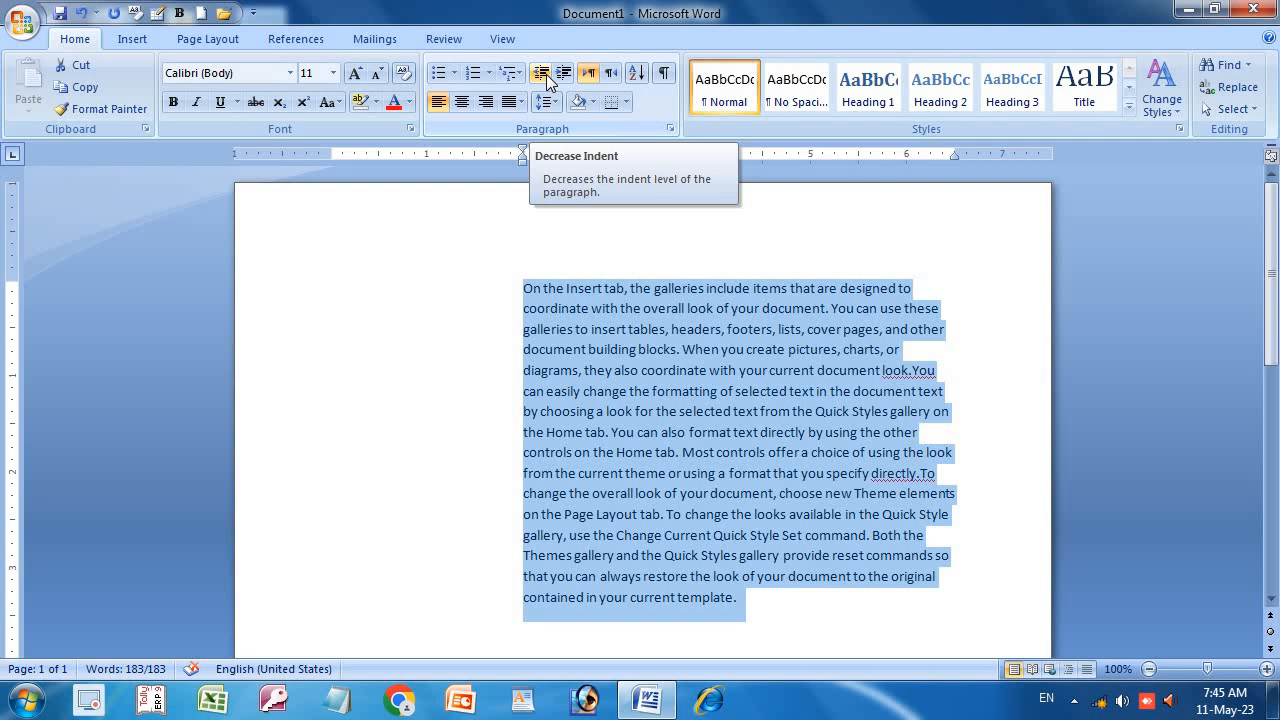
left_click(547, 80)
left_click(547, 80)
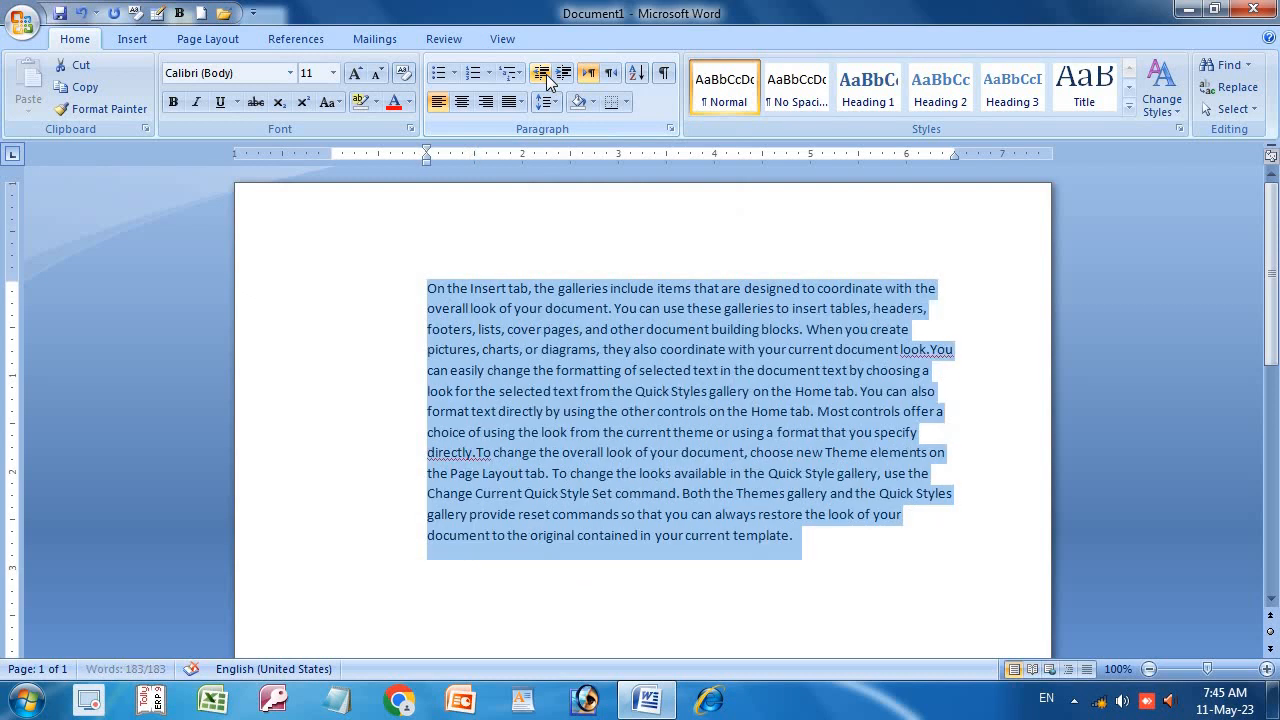
left_click(547, 80)
left_click(547, 80)
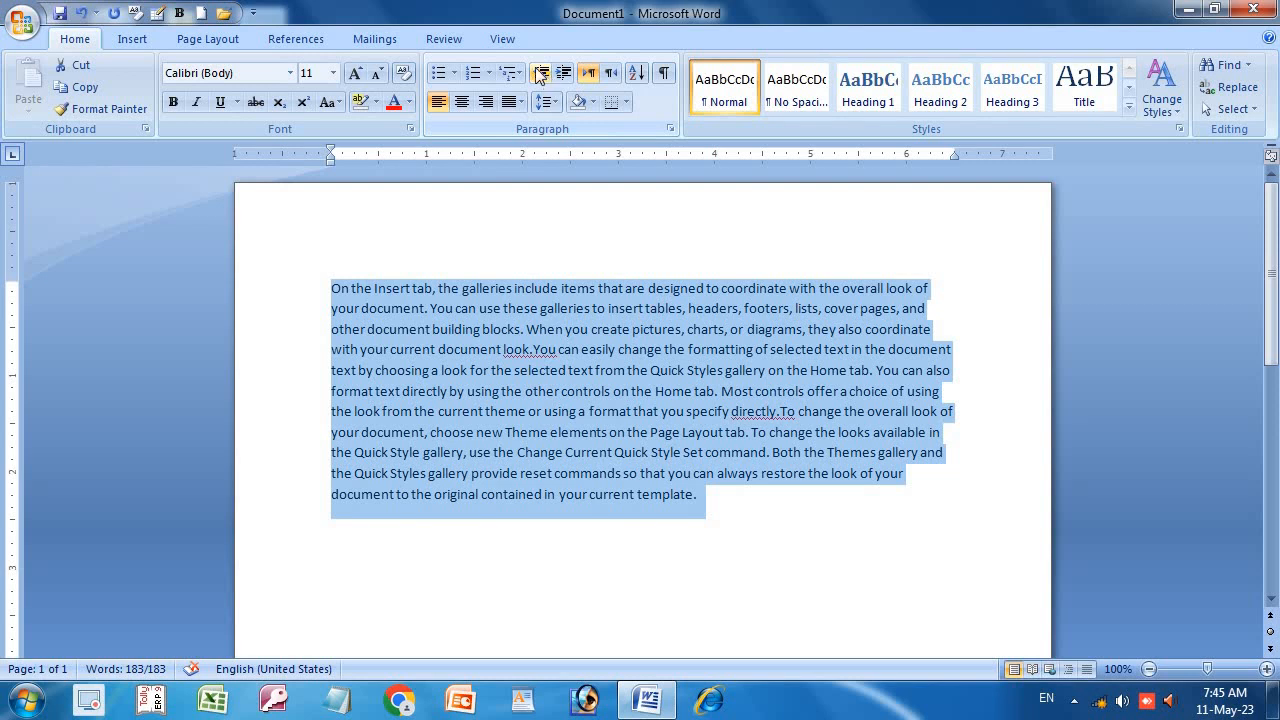
Step: Increase the selected paragraph's indent by five levels and reduce it until the text is back at the margin
left_click(562, 76)
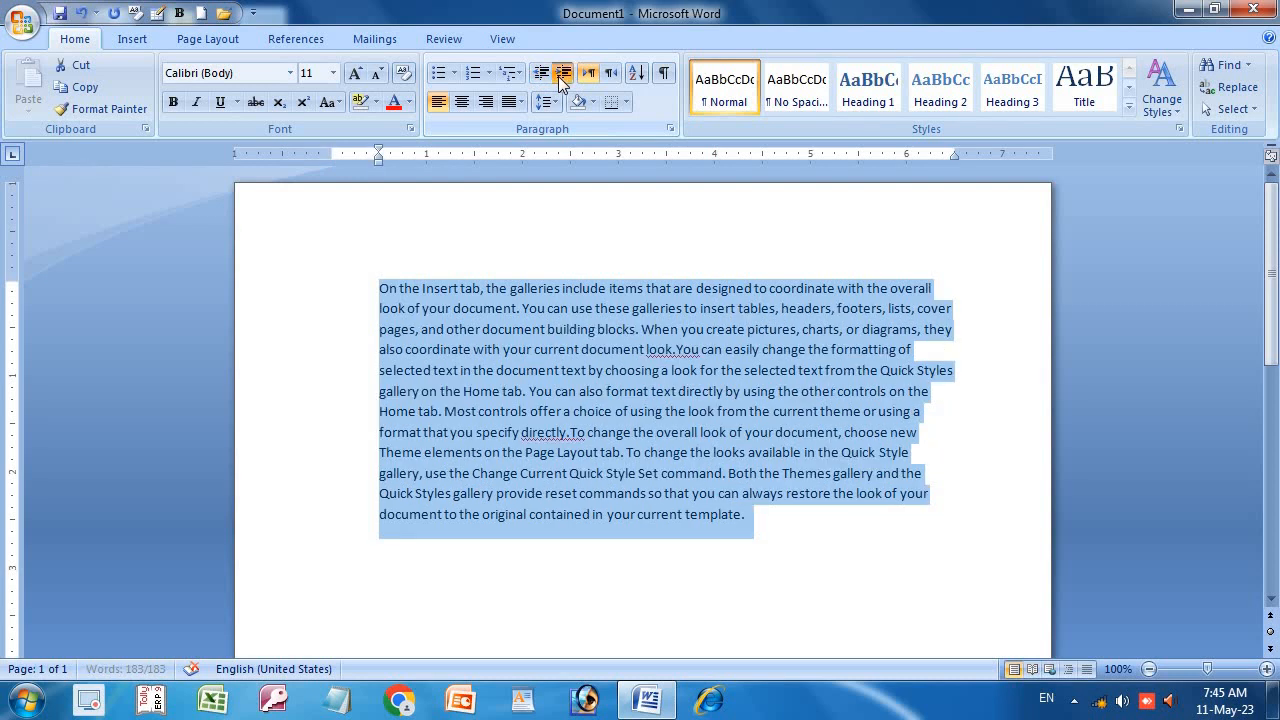
left_click(562, 78)
left_click(562, 79)
left_click(562, 80)
left_click(562, 80)
left_click(550, 79)
left_click(550, 79)
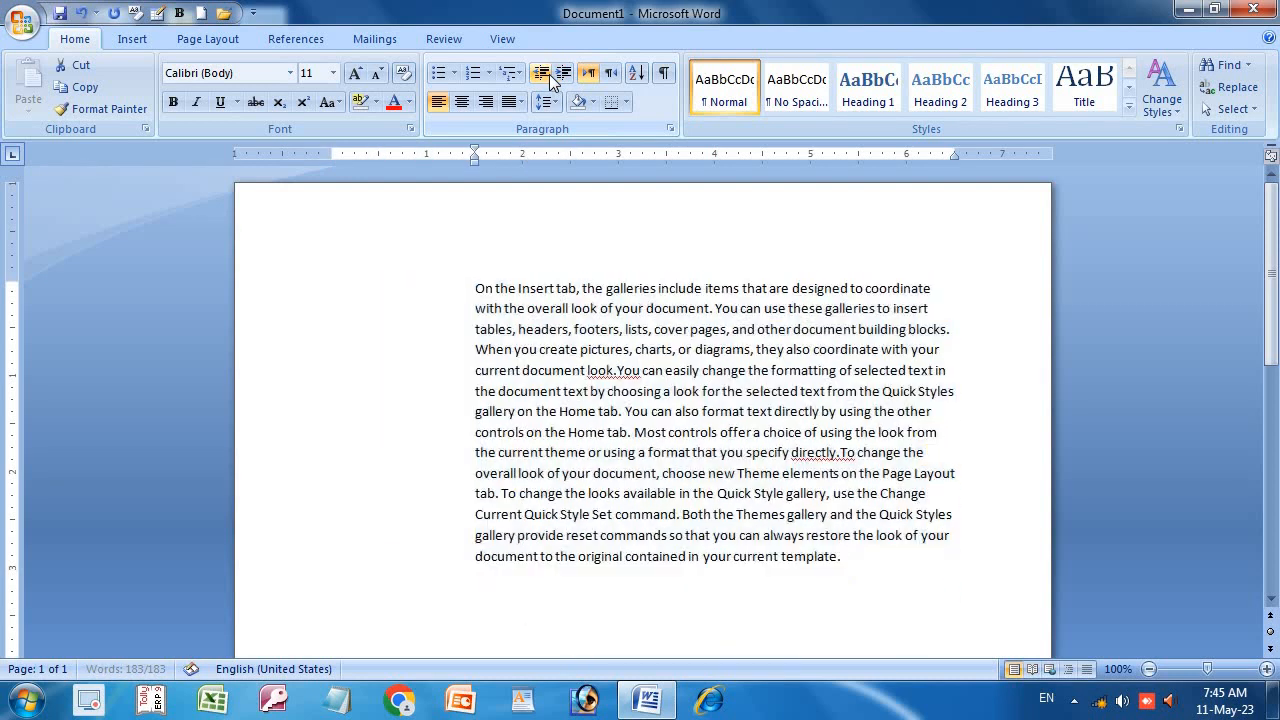
left_click(550, 80)
left_click(550, 80)
left_click(550, 80)
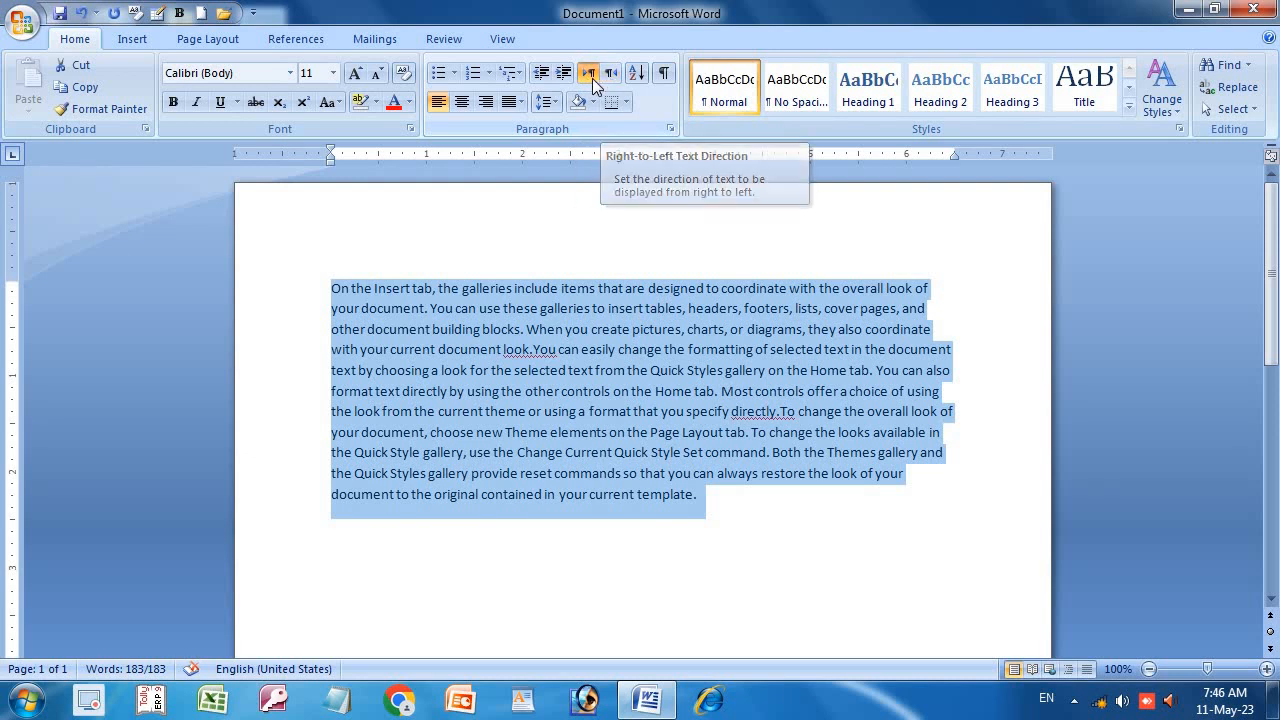
Step: Switch the selected paragraph to right-to-left text direction and back to left-to-right, twice
right_click(592, 78)
key("Escape")
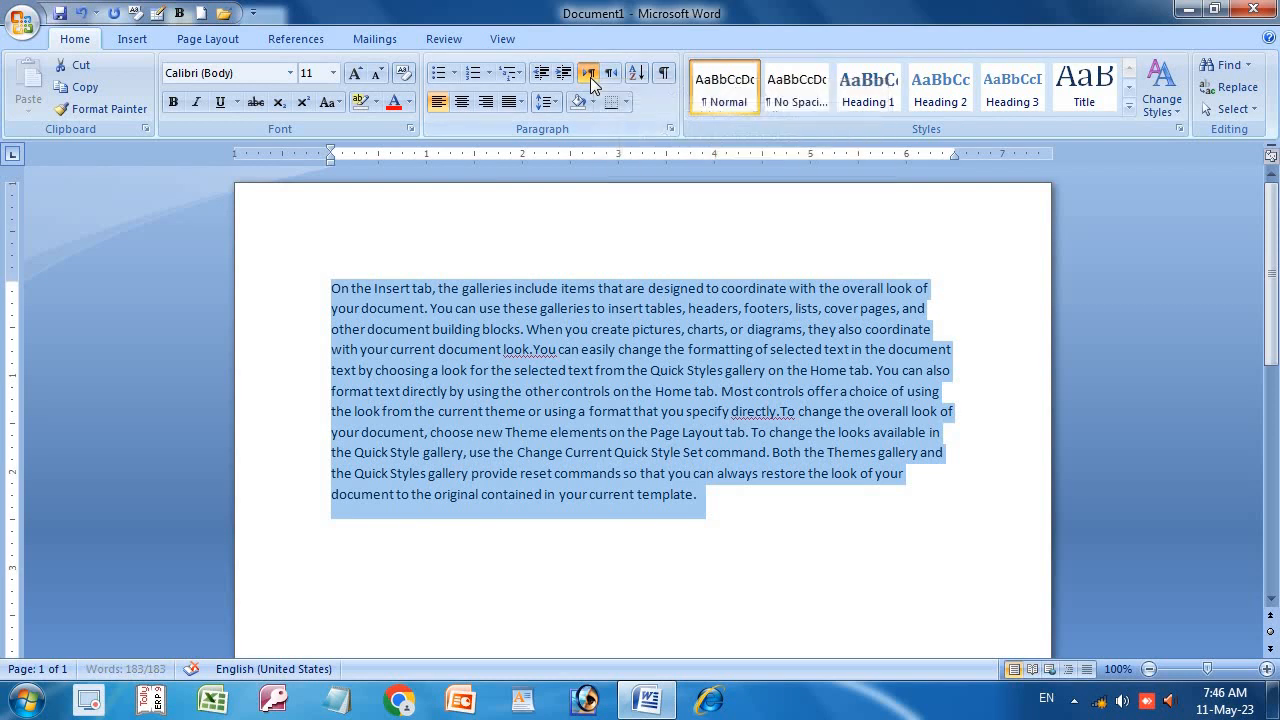
left_click(609, 73)
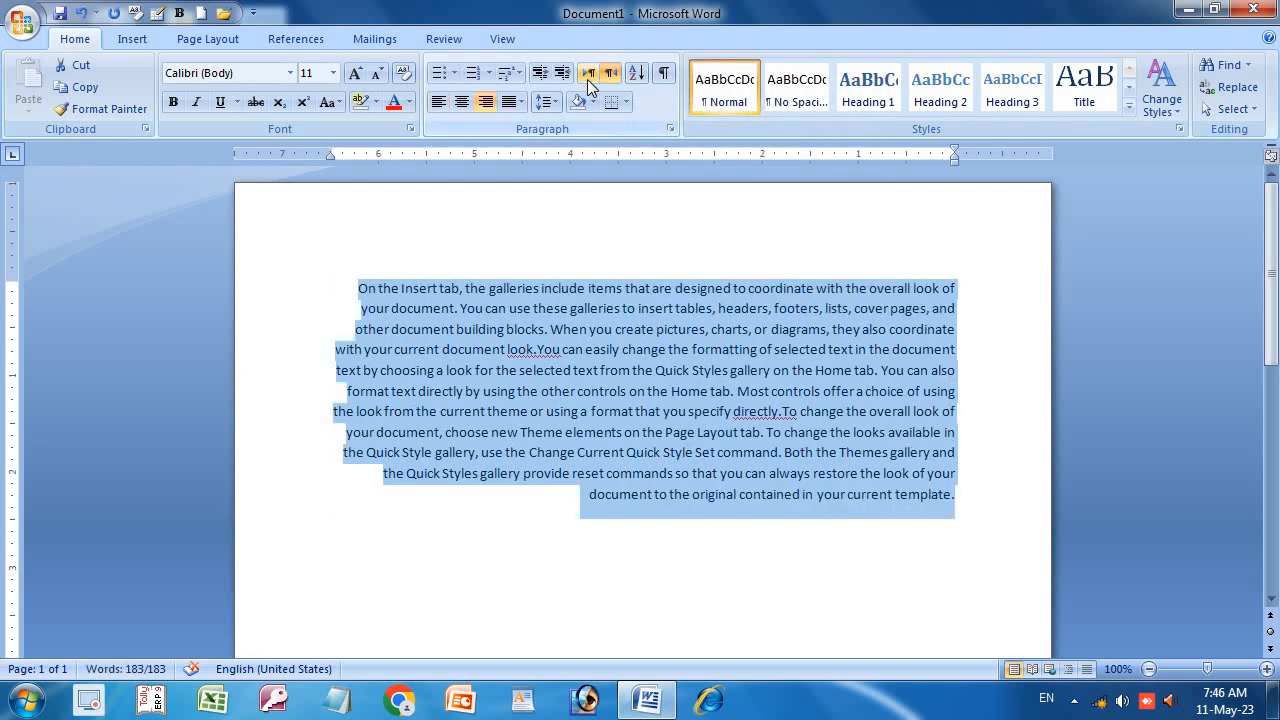
left_click(587, 79)
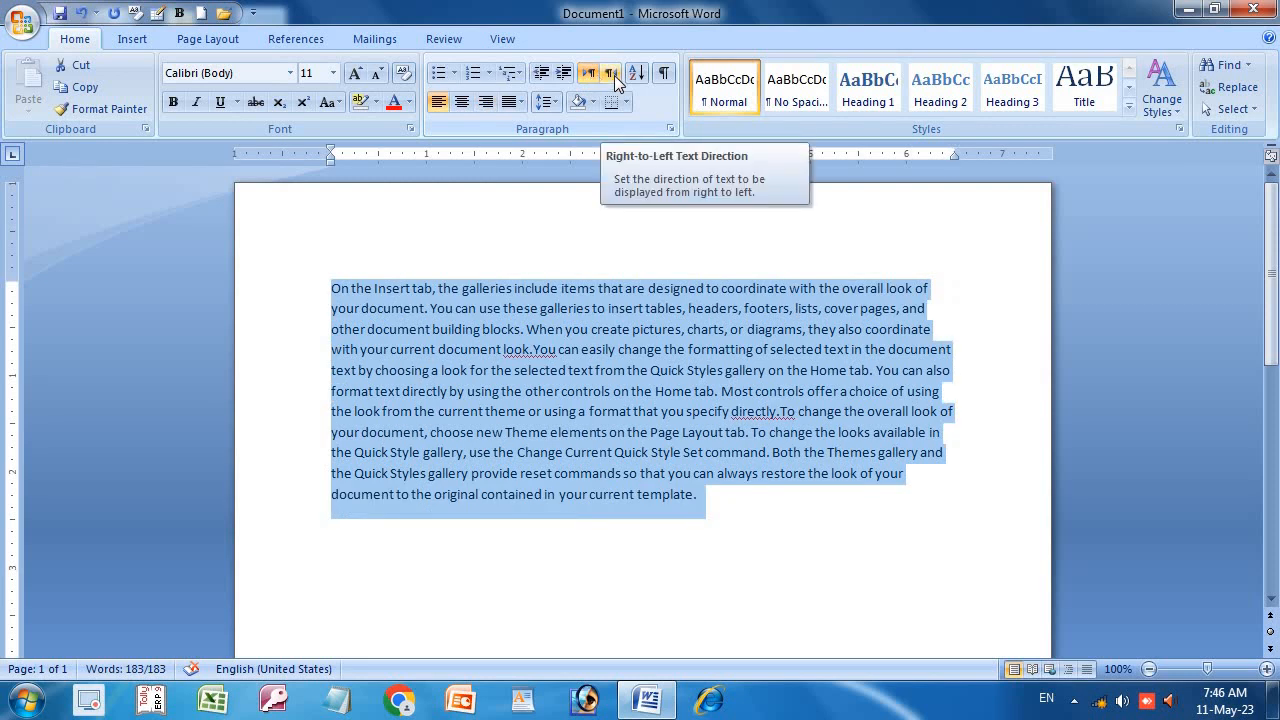
left_click(609, 73)
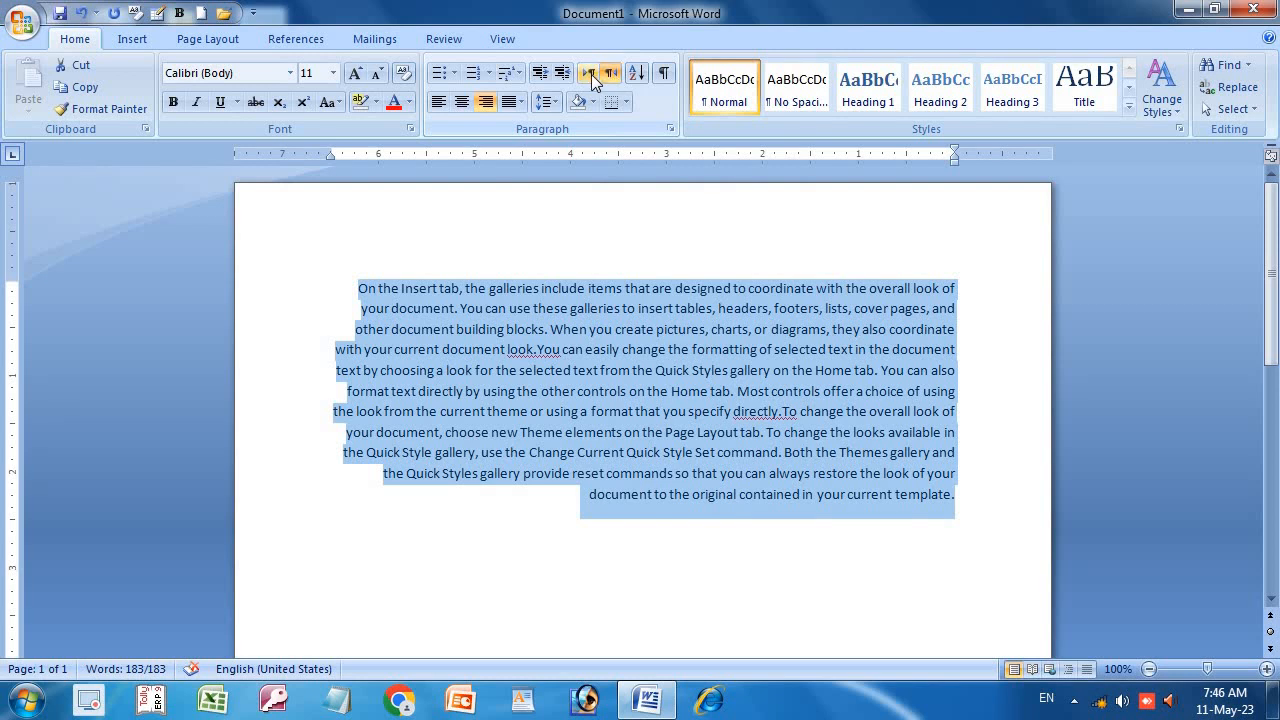
left_click(591, 74)
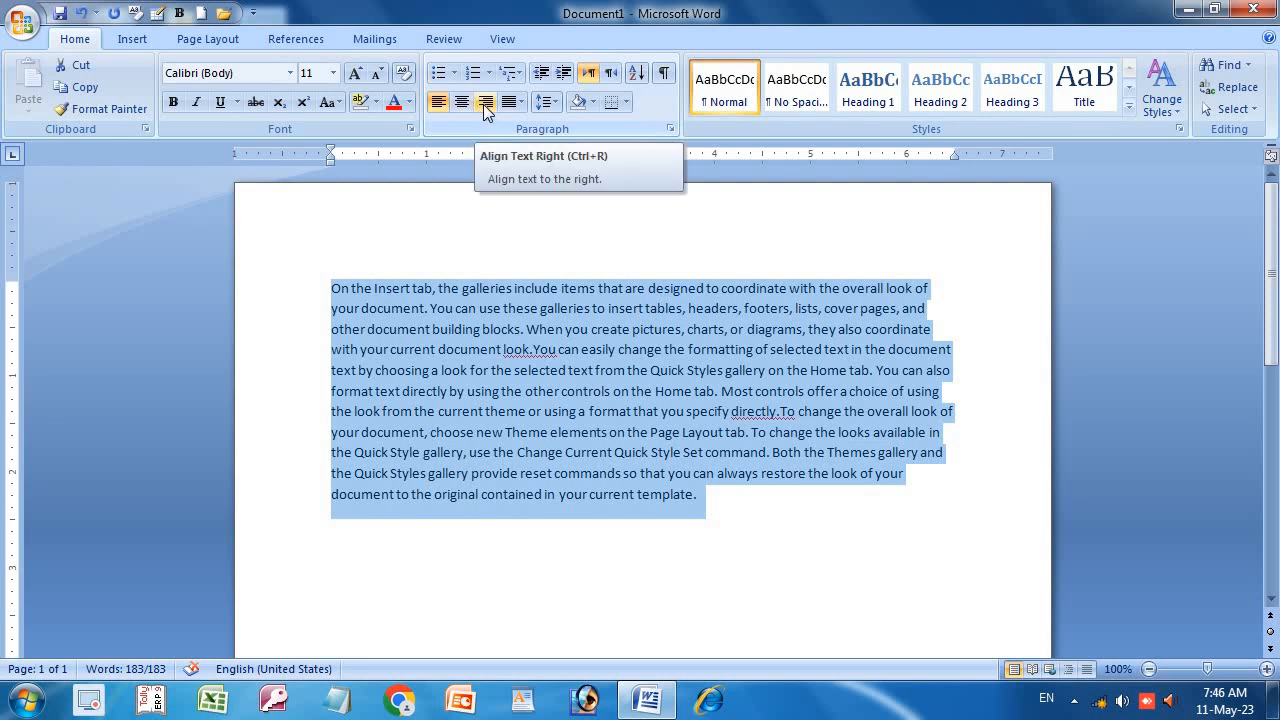
Step: Align the paragraph right and back left, and compare this by alternating right-to-left and left-to-right text direction
left_click(484, 102)
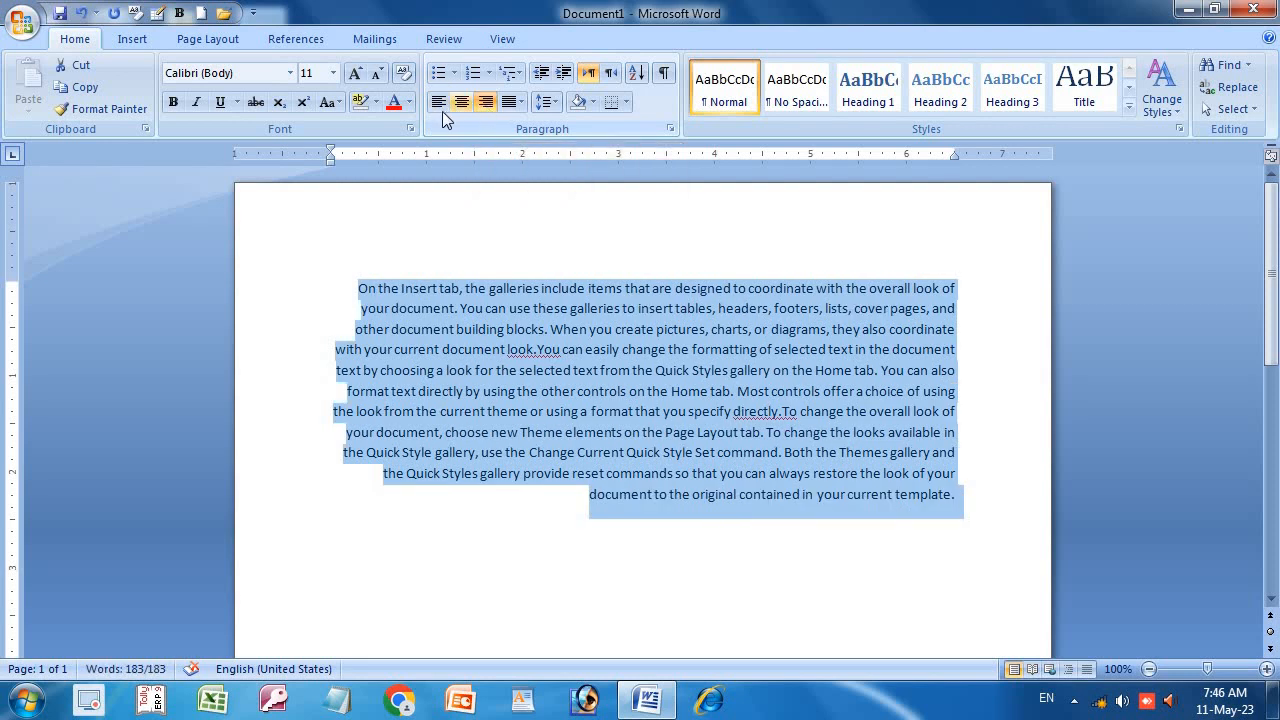
left_click(440, 106)
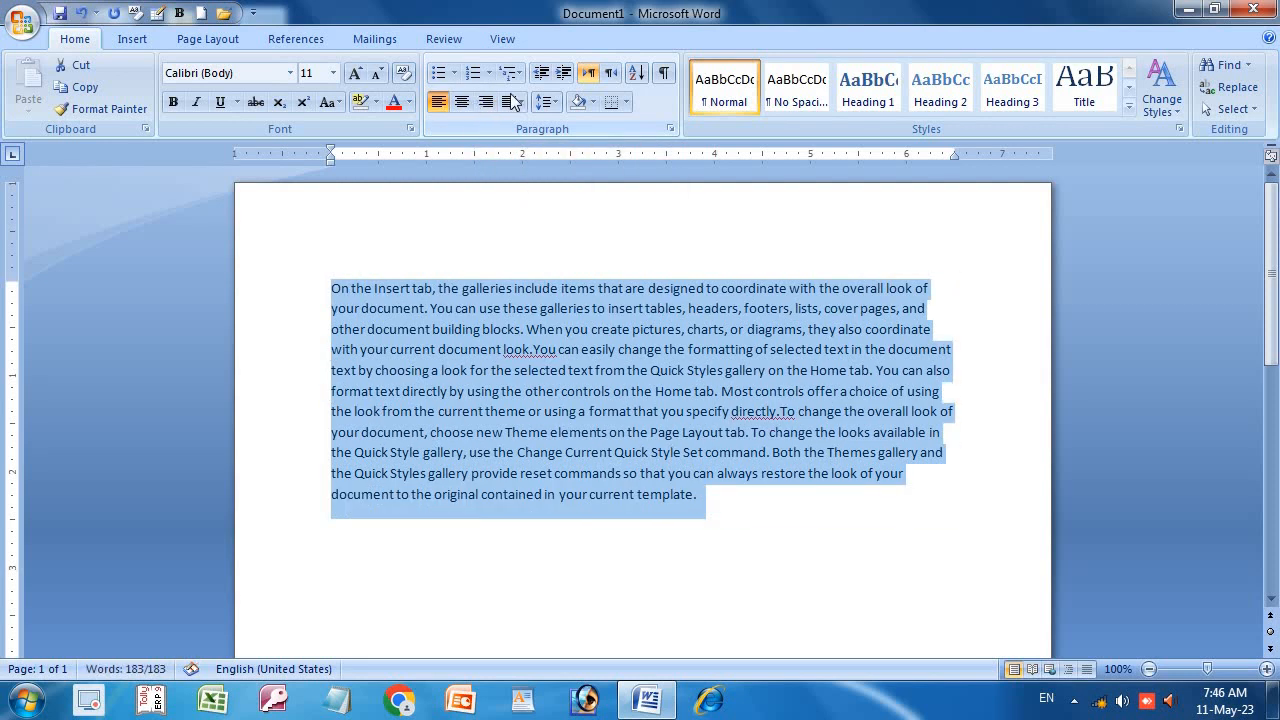
left_click(619, 78)
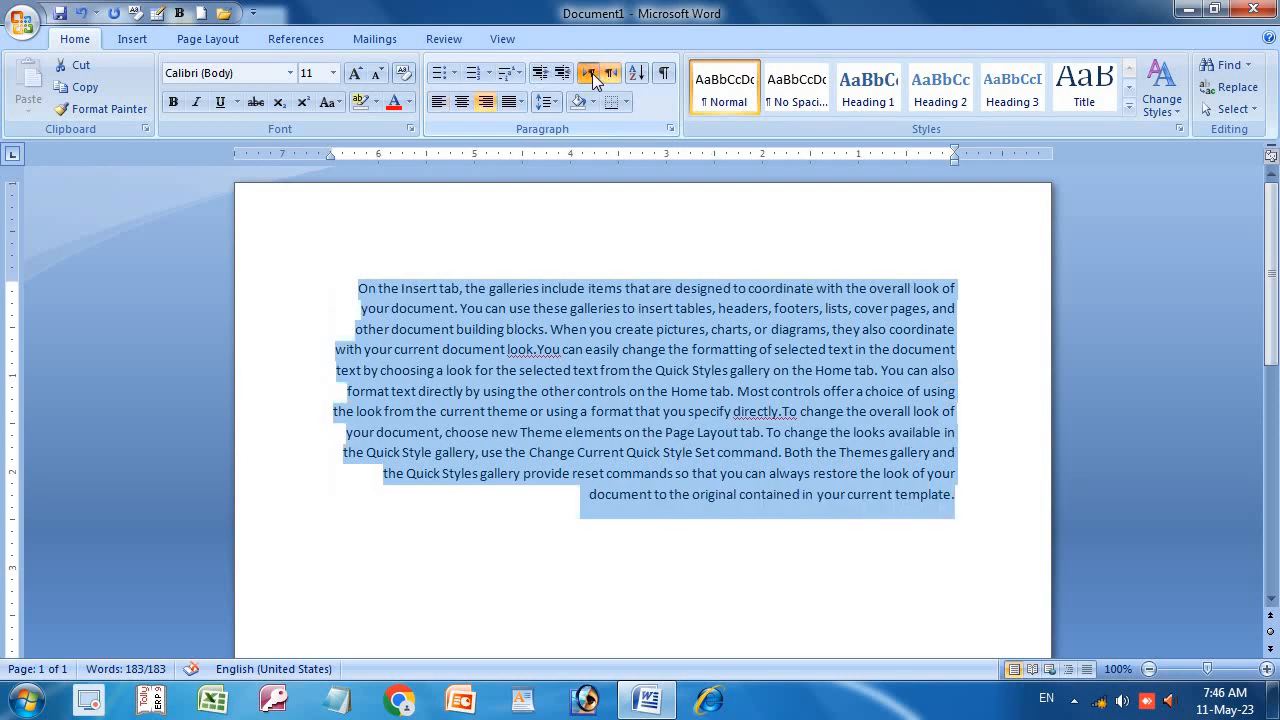
left_click(592, 74)
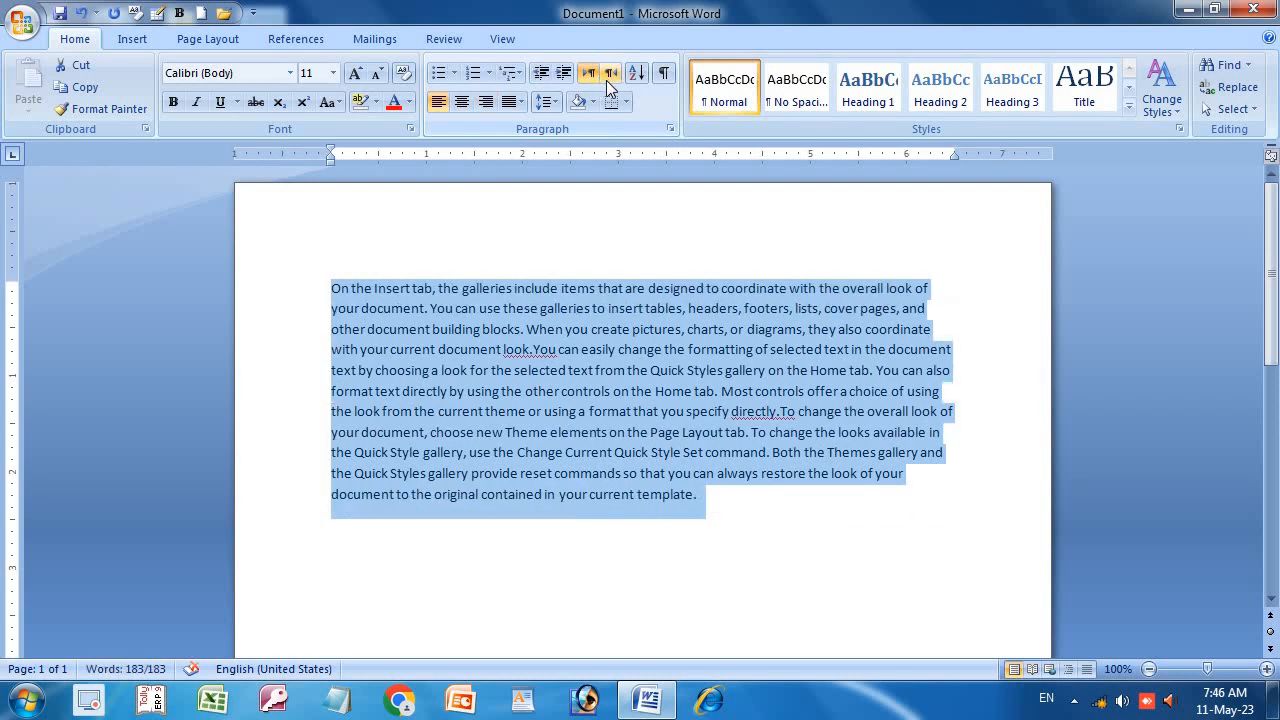
left_click(606, 80)
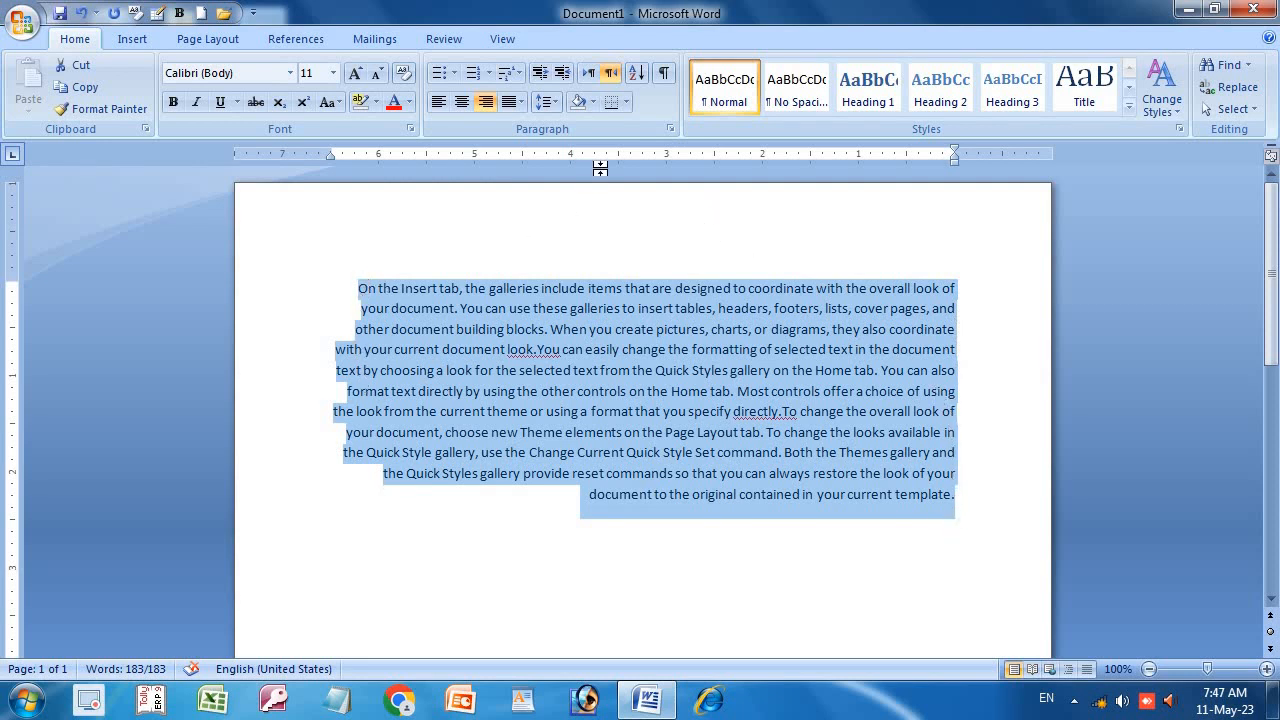
left_click(594, 77)
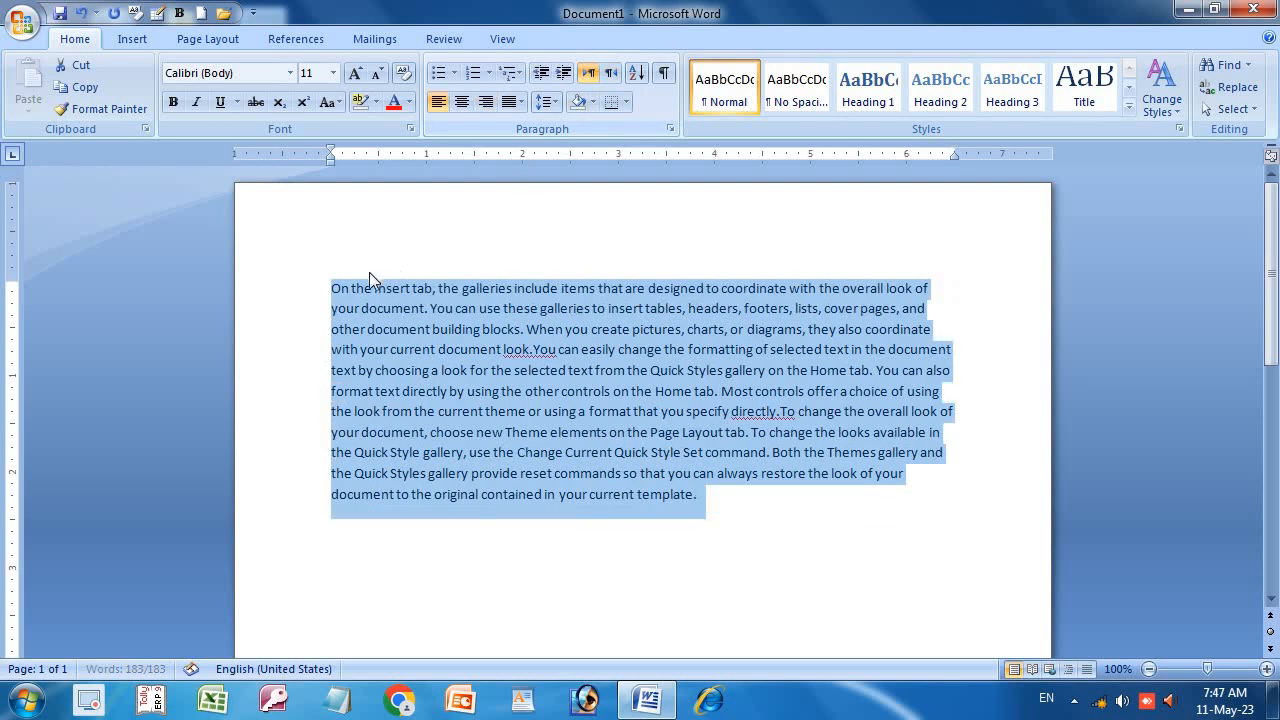
Step: Alternate the paragraph's text direction between right-to-left and left-to-right two more times, ending with left-to-right
left_click(610, 75)
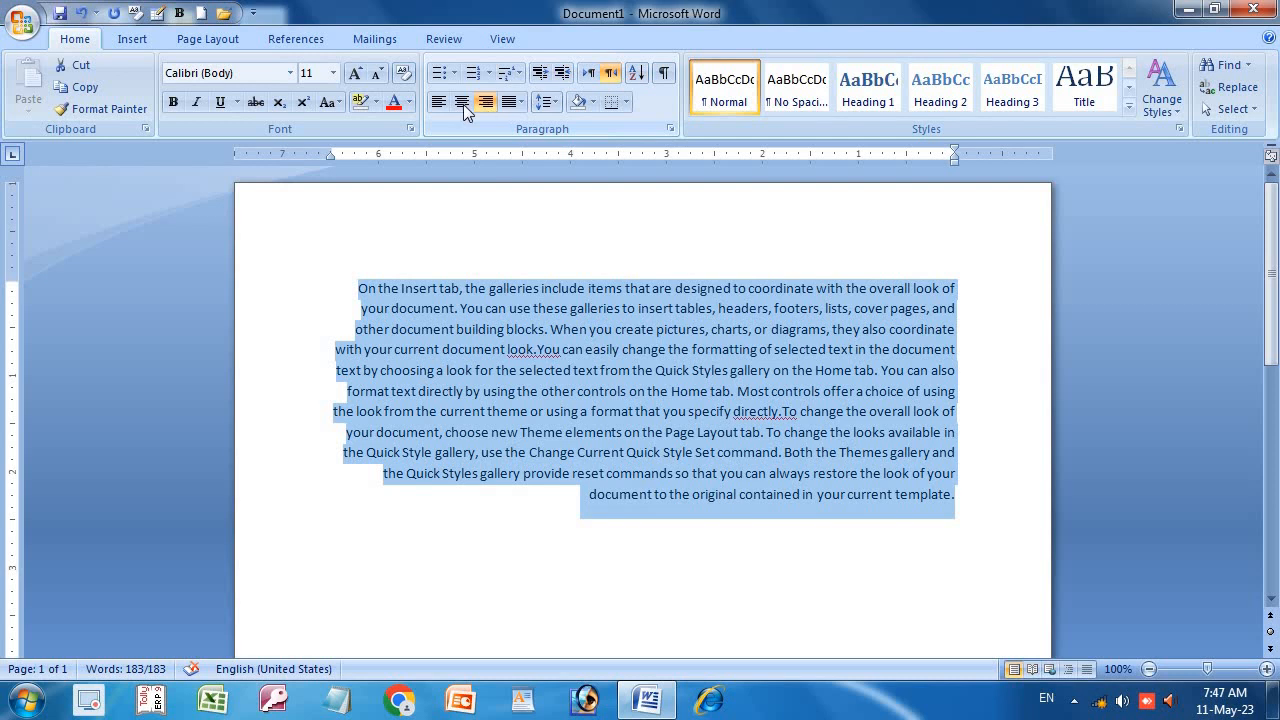
left_click(584, 77)
left_click(610, 75)
left_click(596, 74)
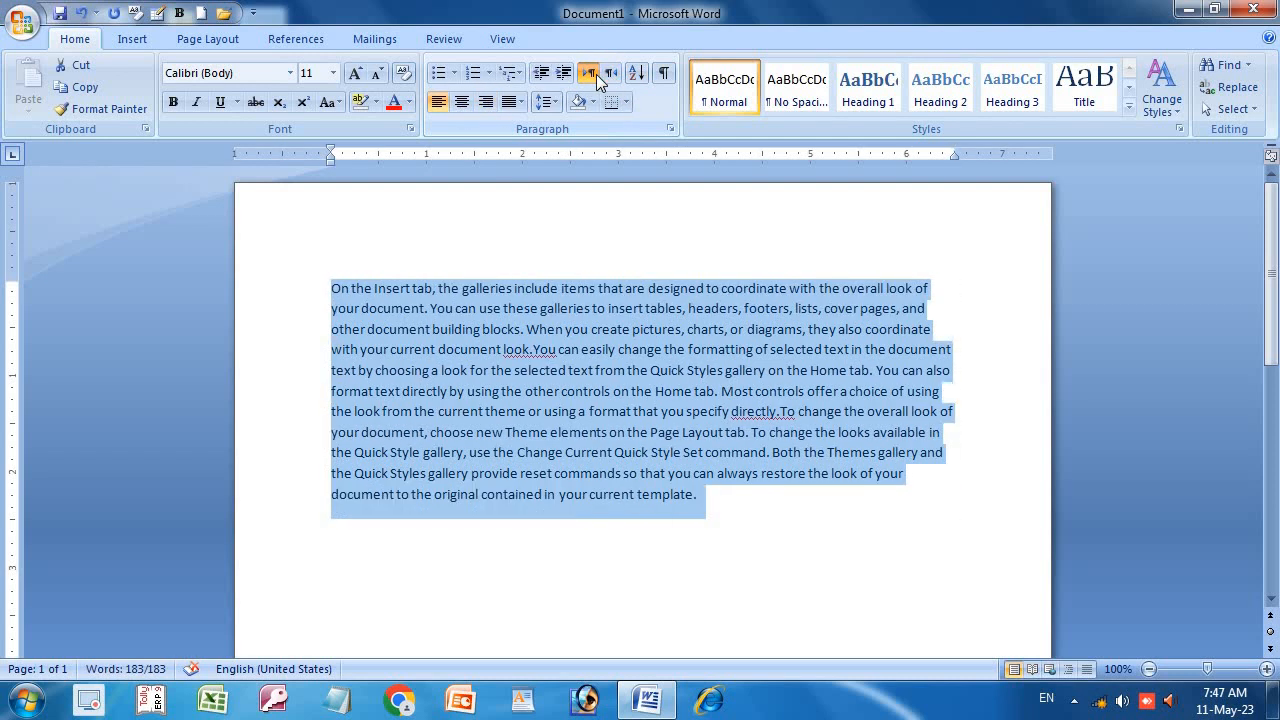
Step: Repeat the right and left alignment of the paragraph, followed by two right-to-left and left-to-right direction changes
left_click(486, 103)
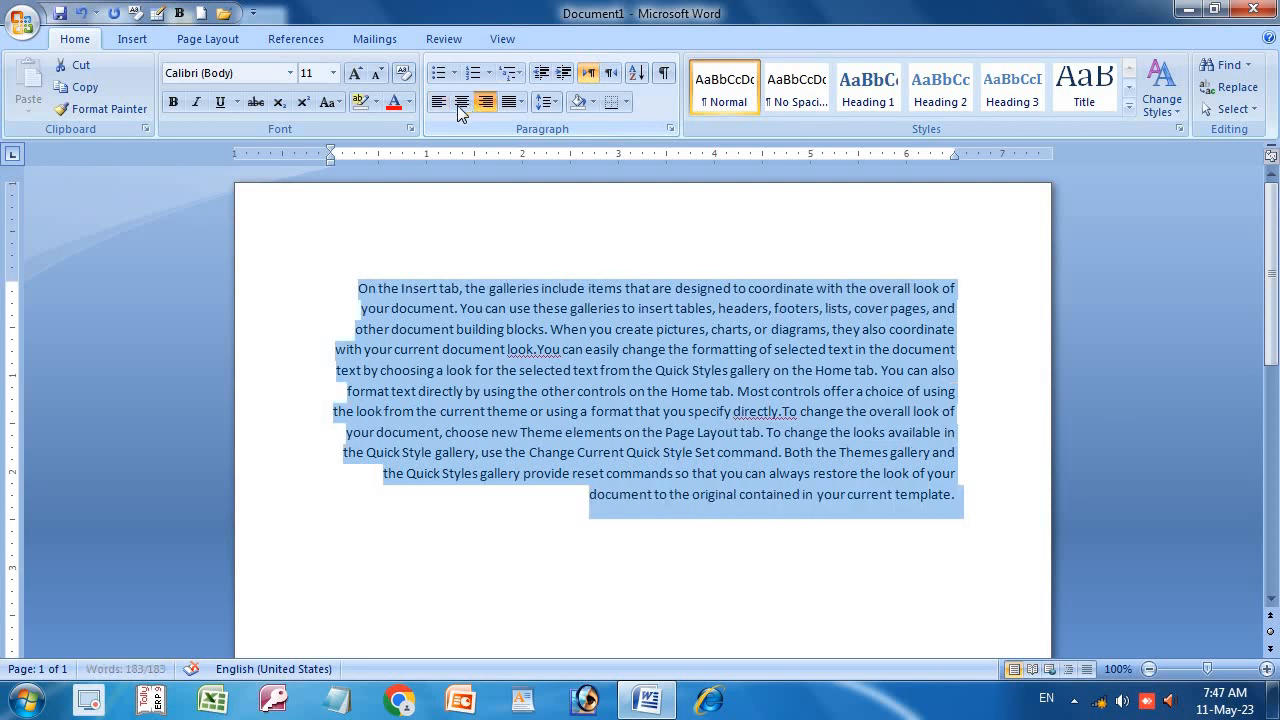
left_click(437, 104)
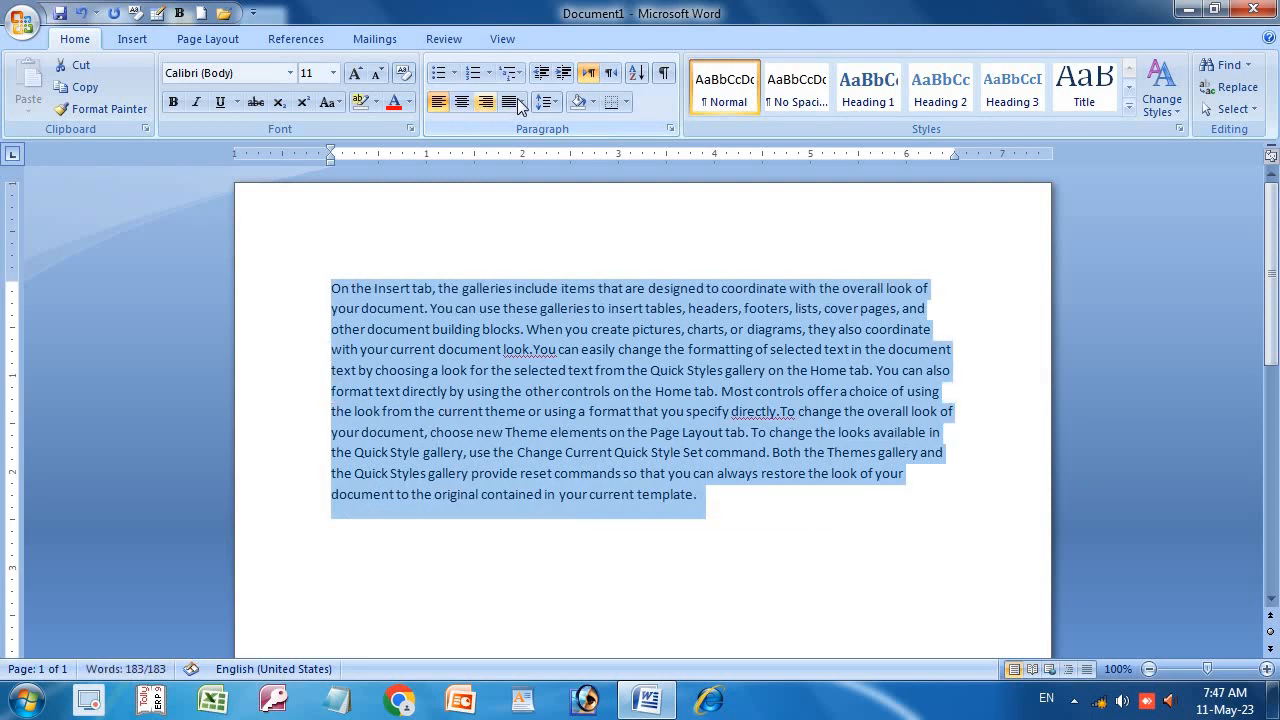
left_click(609, 74)
left_click(591, 77)
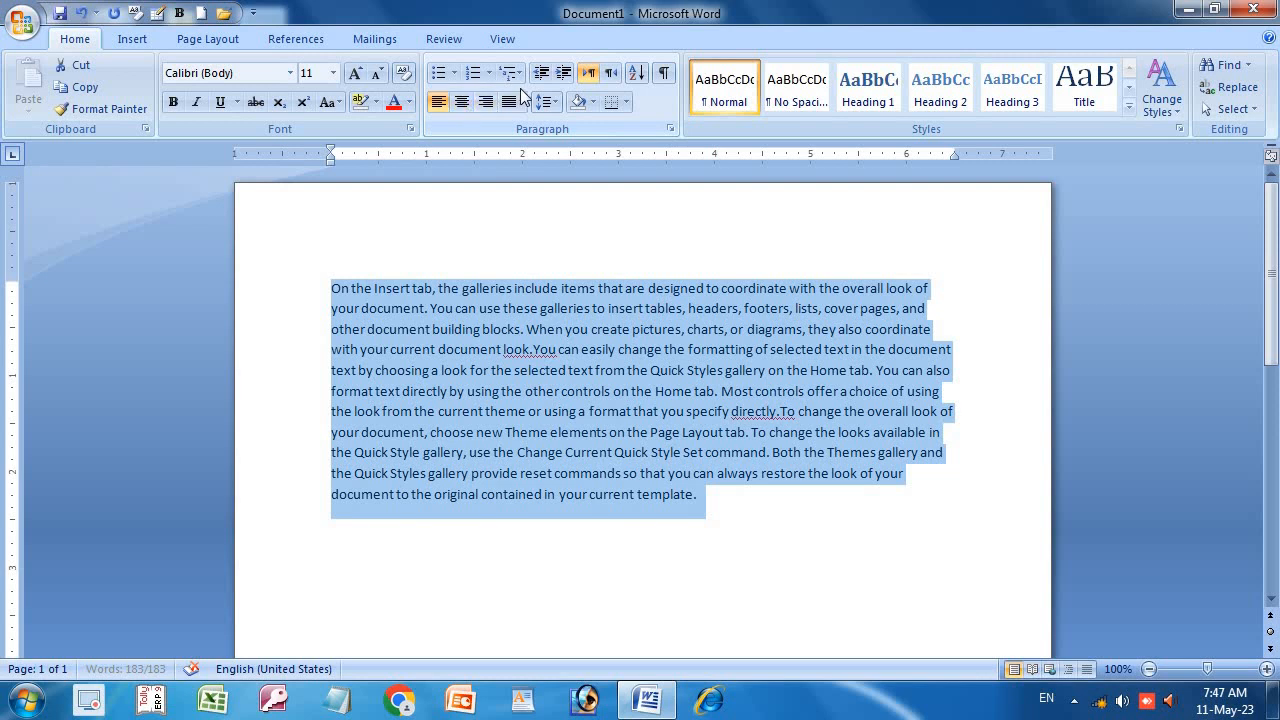
left_click(609, 74)
left_click(589, 74)
Step: Replace the selected sample paragraph with a list of four lowercase first names, one per line
key("Delete")
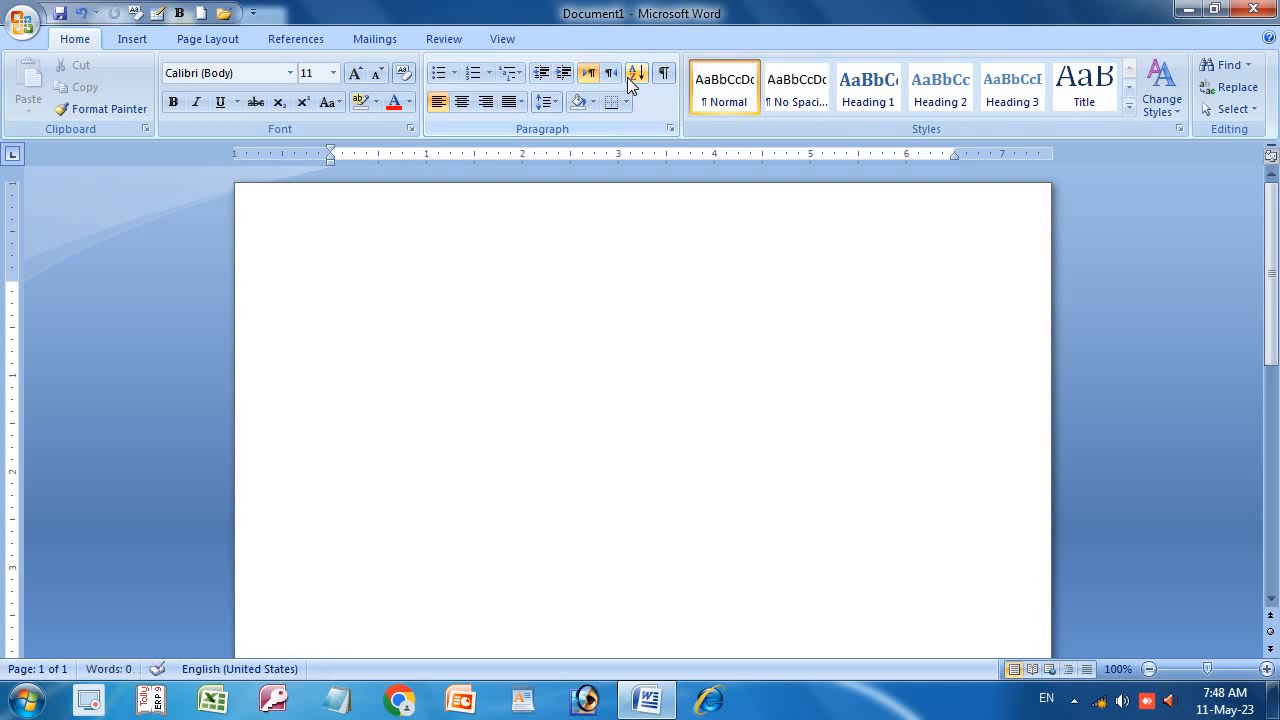
type("asha")
key("Return")
type("moh")
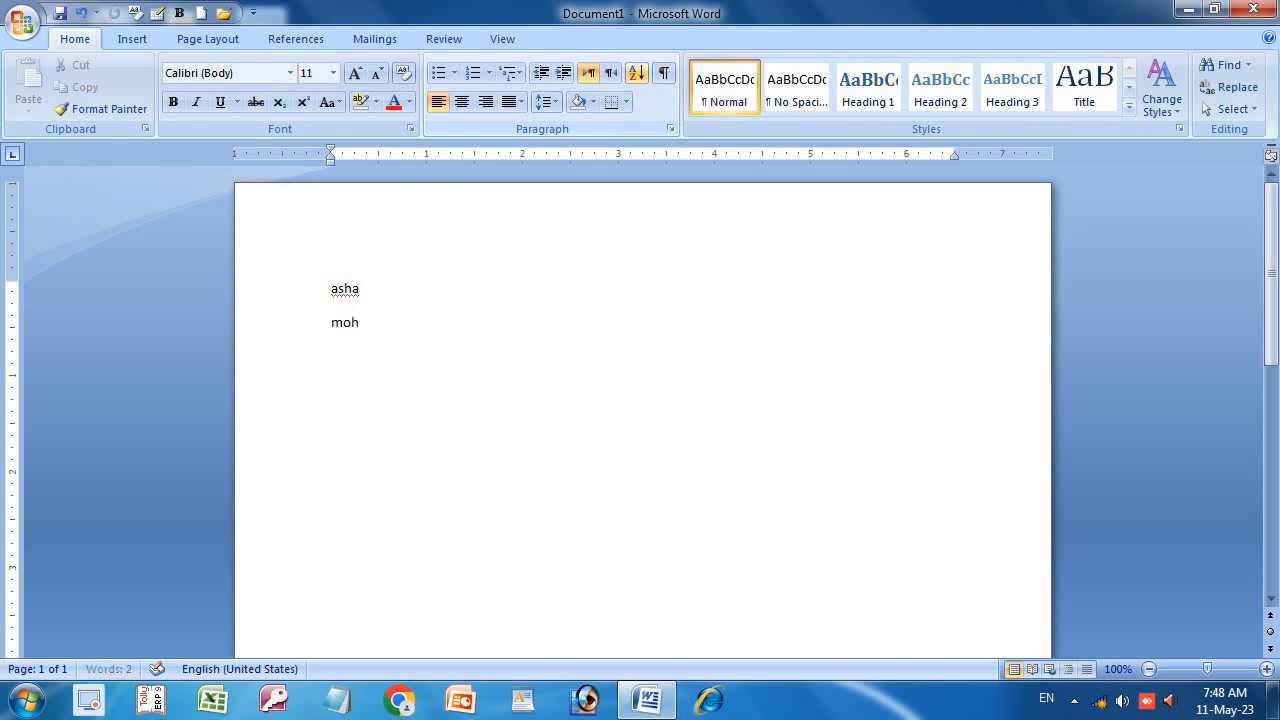
type("an")
key("Return")
type("renu")
key("Return")
type("di")
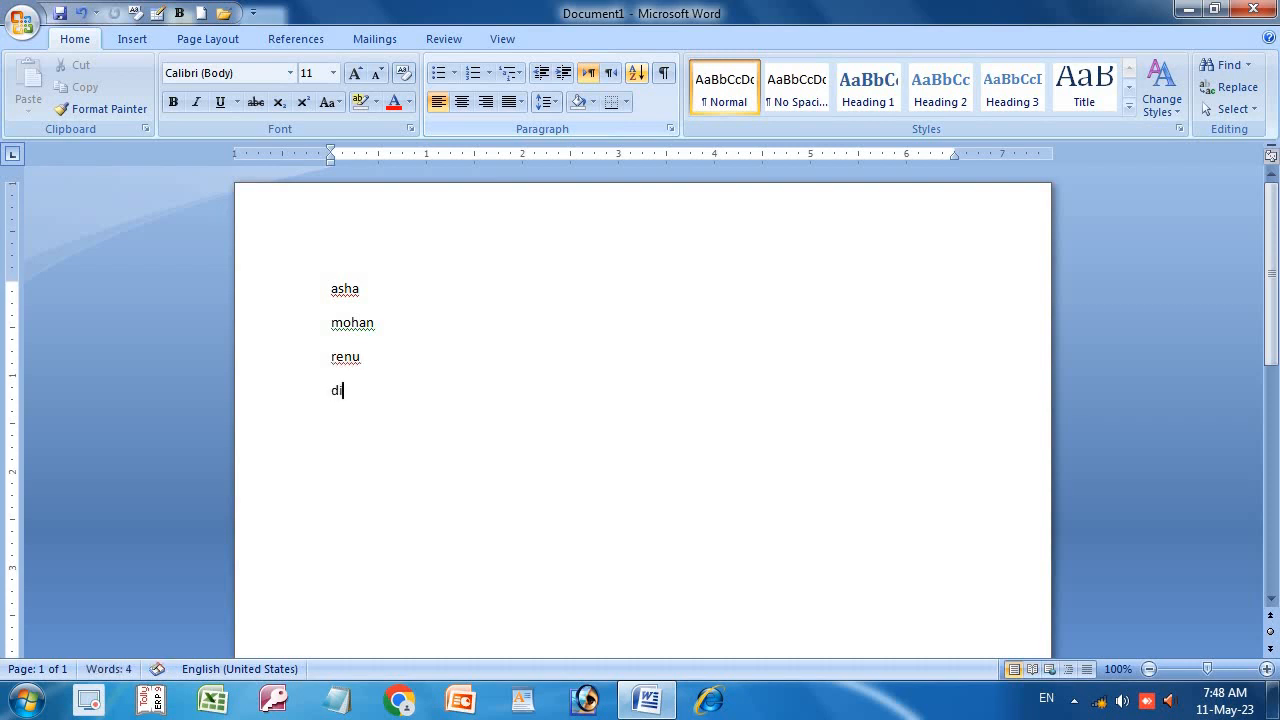
type("lkhush")
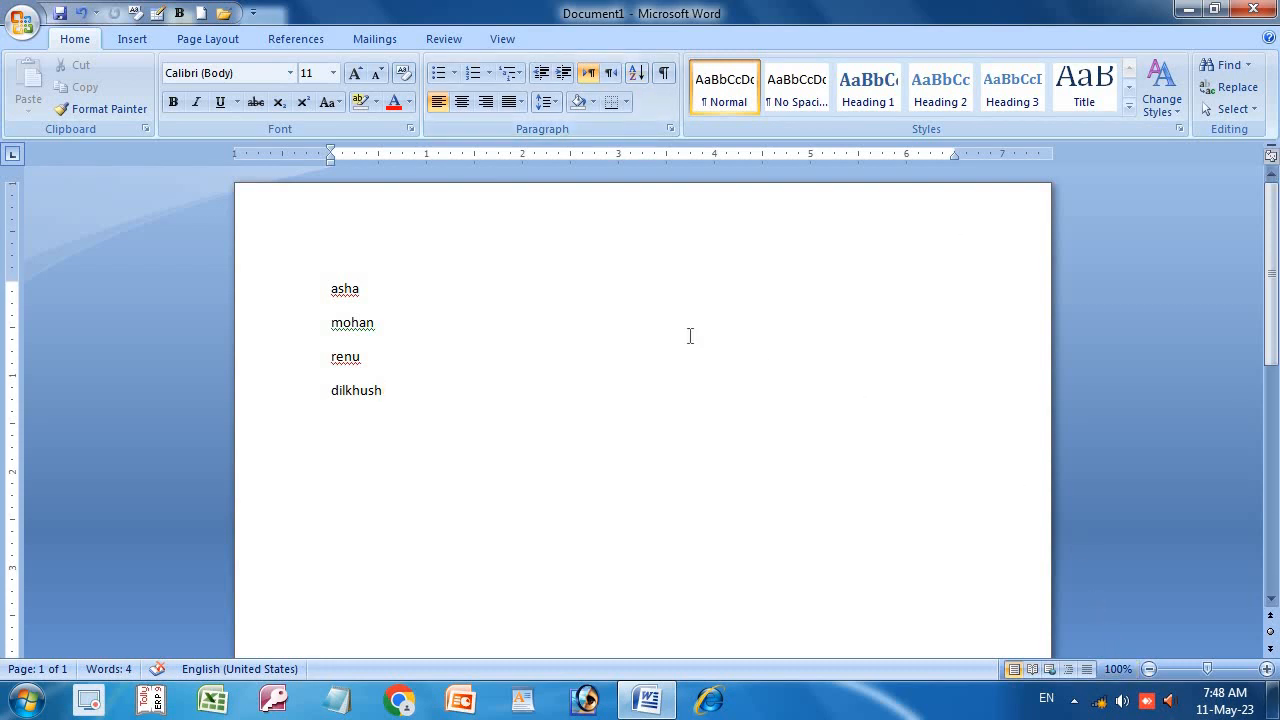
Step: Enlarge the font of all four names in the list to 48 points
left_click_drag(300, 289, 326, 400)
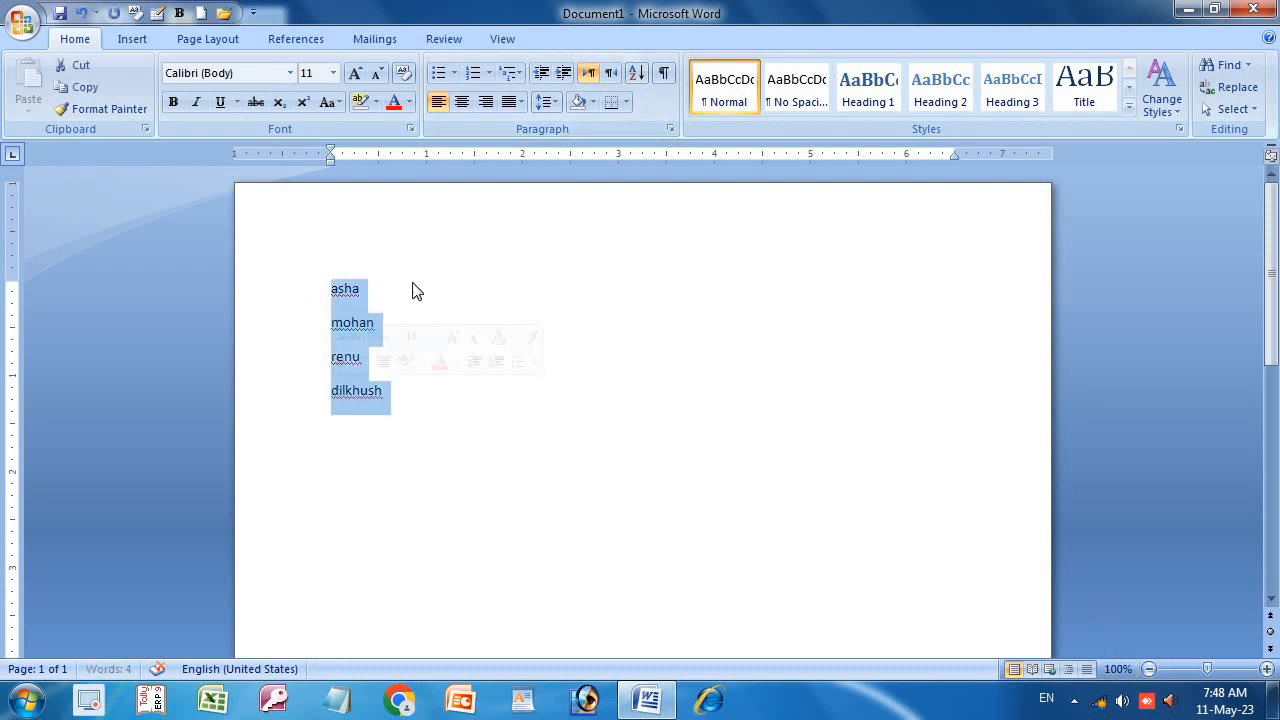
left_click(358, 76)
left_click(358, 76)
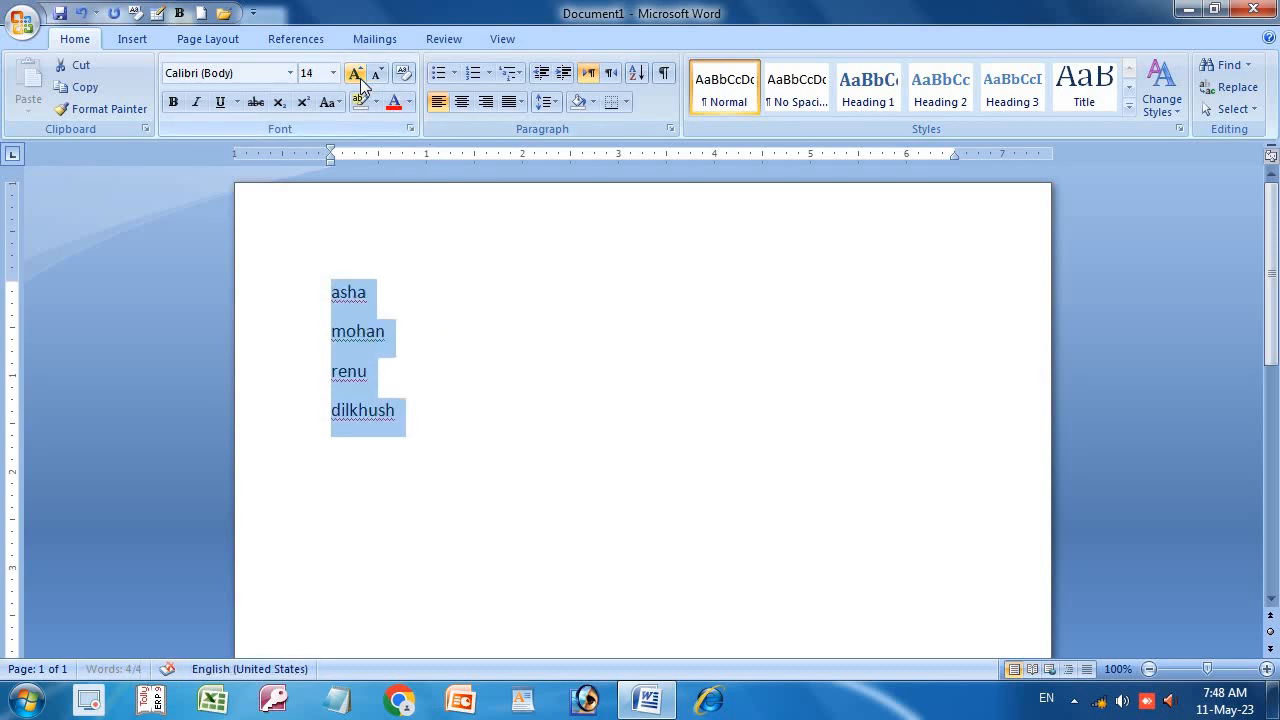
left_click(358, 76)
left_click(358, 76)
left_click(358, 76)
left_click(358, 76)
left_click(358, 76)
left_click(358, 76)
left_click(357, 76)
left_click(357, 76)
left_click(357, 76)
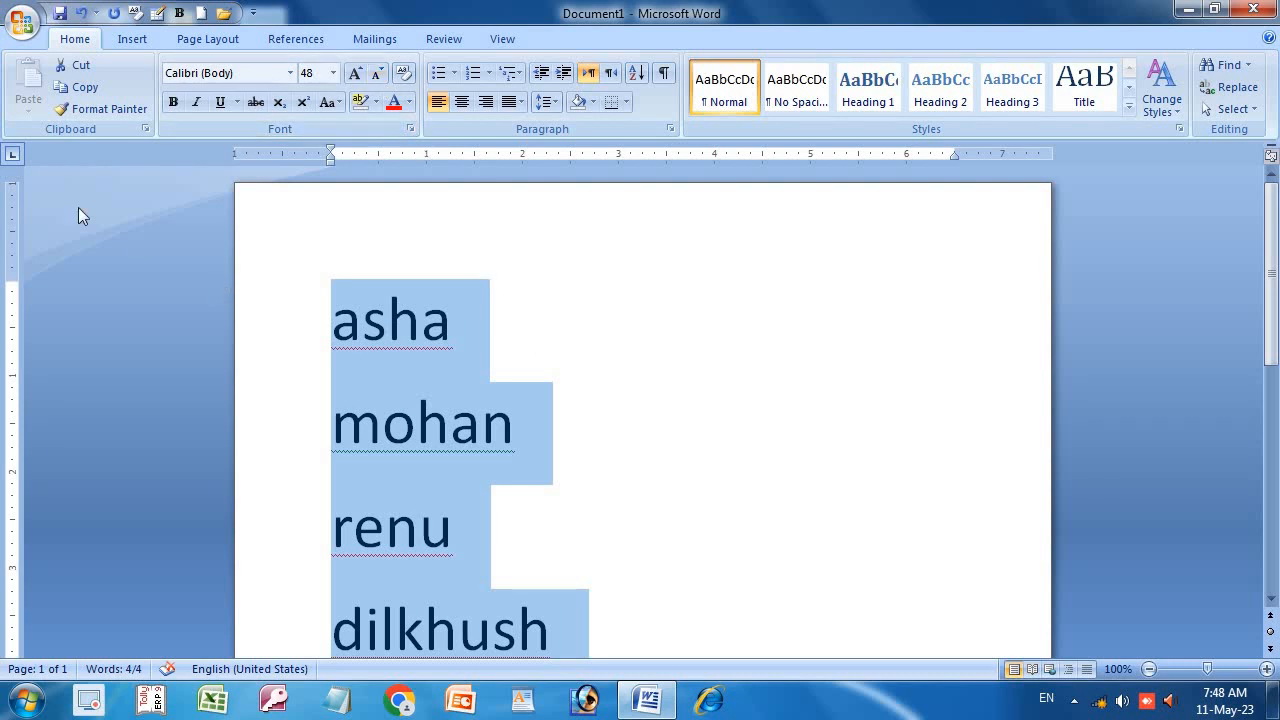
Step: Reduce the page's top margin to about 0.3 inch and make the four names bold
left_click_drag(13, 280, 46, 228)
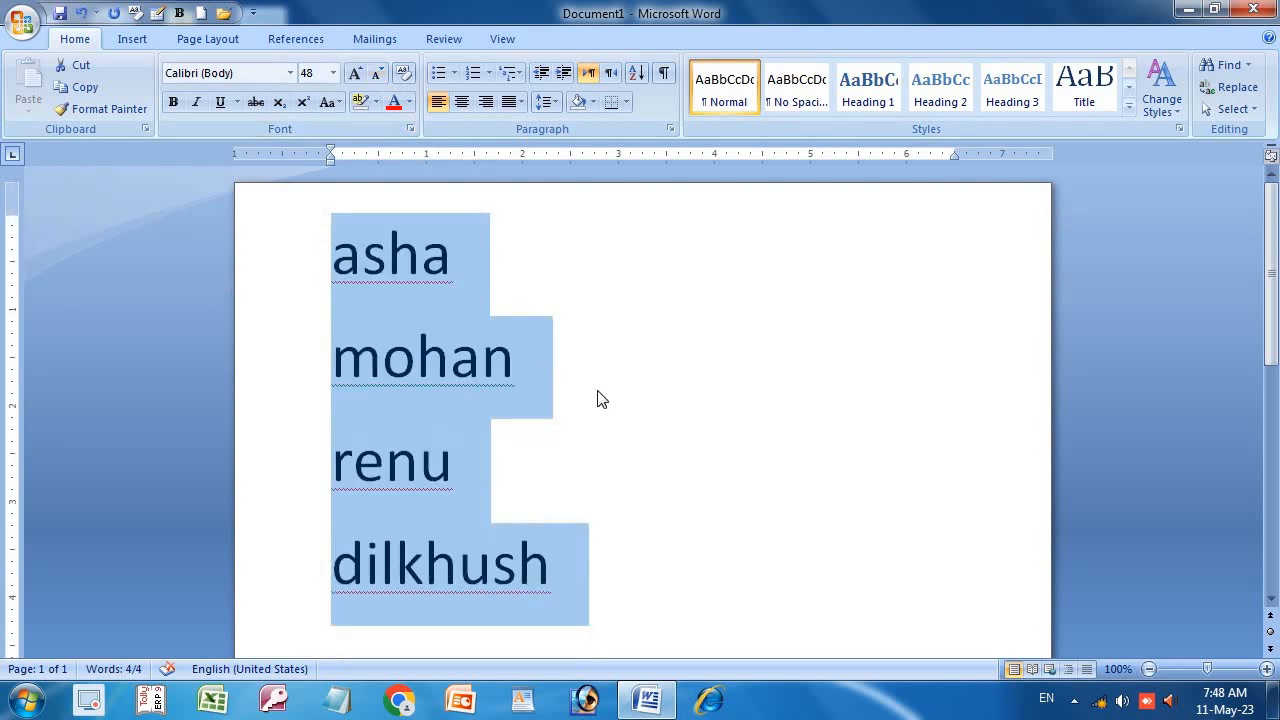
left_click(174, 103)
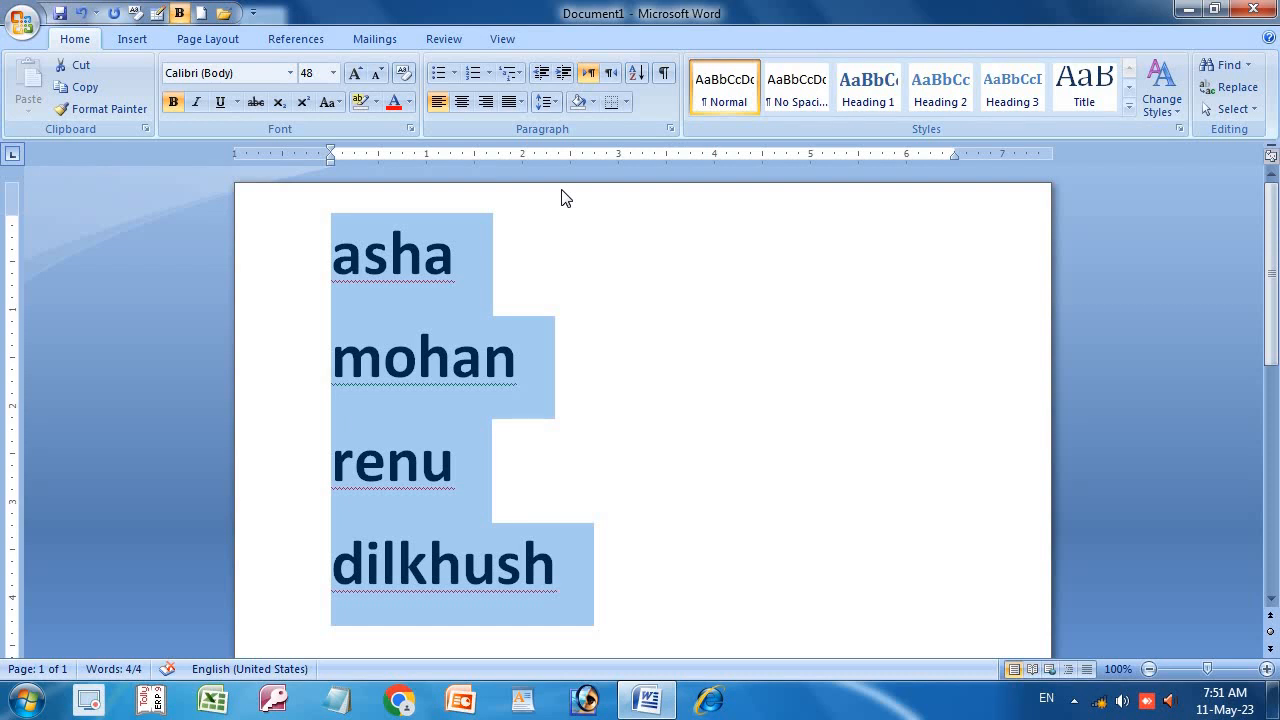
key("ctrl+c")
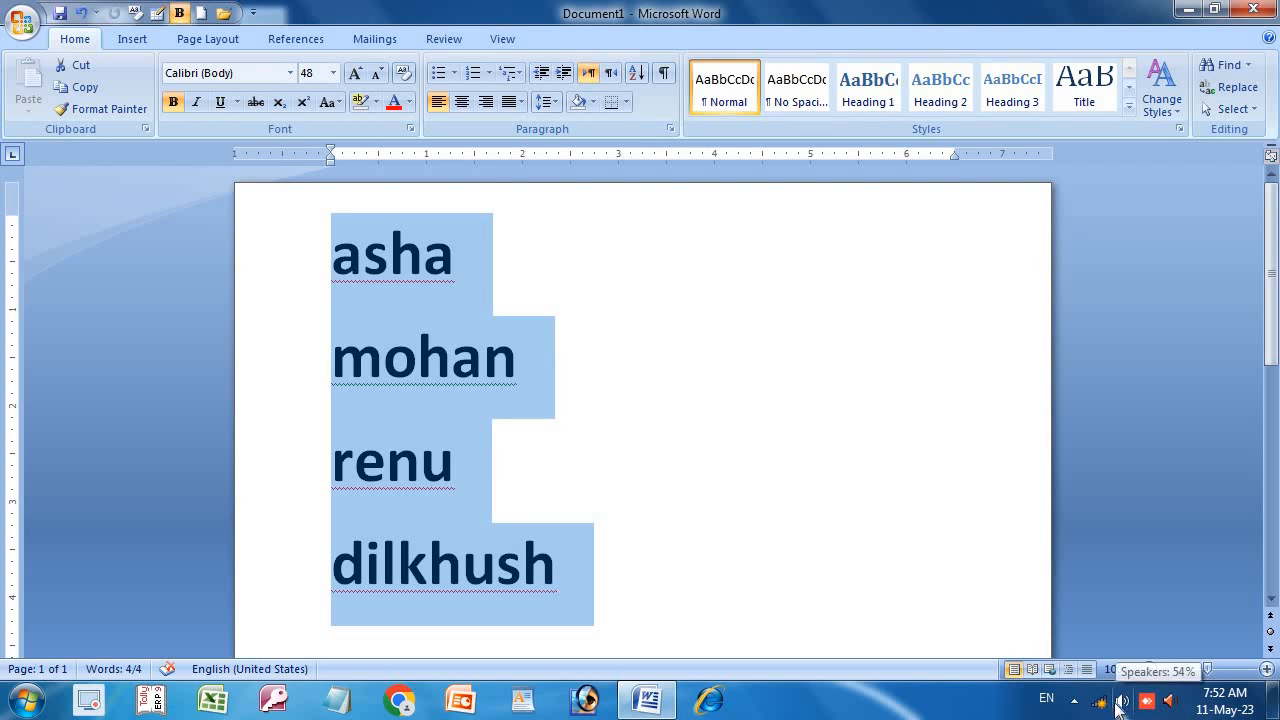
left_click(1076, 708)
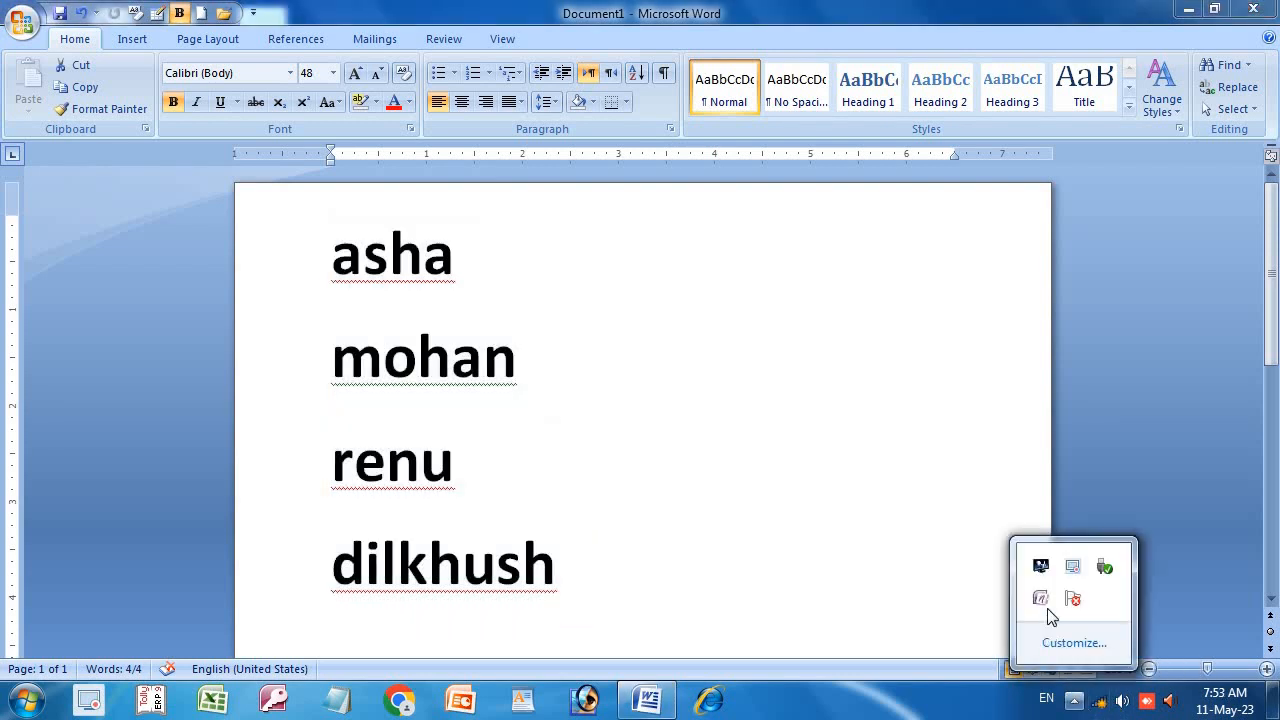